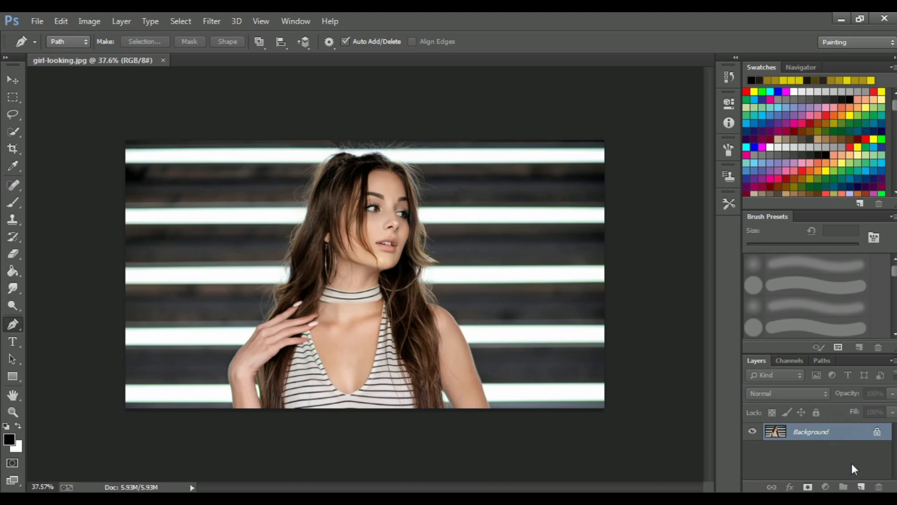
Duplicate Background as Background copy, add empty Layer 1 beneath it, and select the copy
{"action": "double_click", "coordinate": [845, 430]}
{"action": "key", "text": "Escape"}
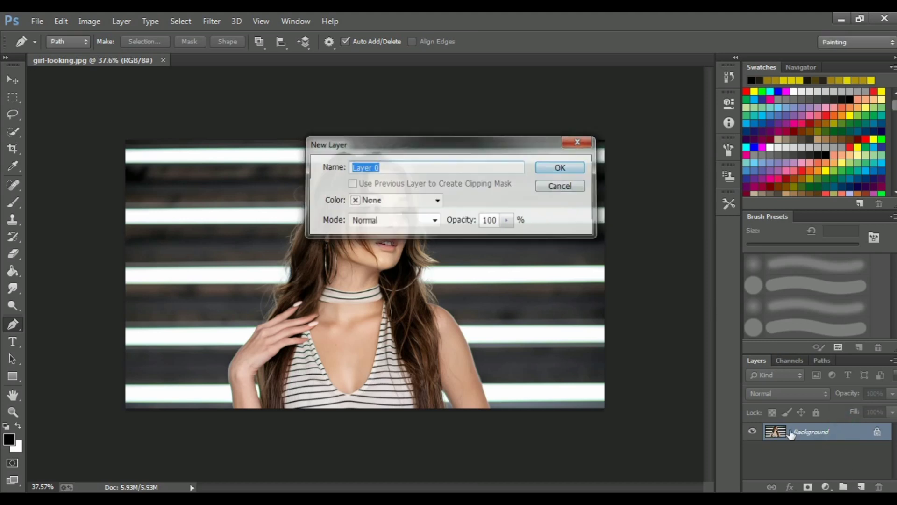
{"action": "left_click_drag", "start_coordinate": [813, 434], "coordinate": [861, 486]}
{"action": "key", "text": "Escape"}
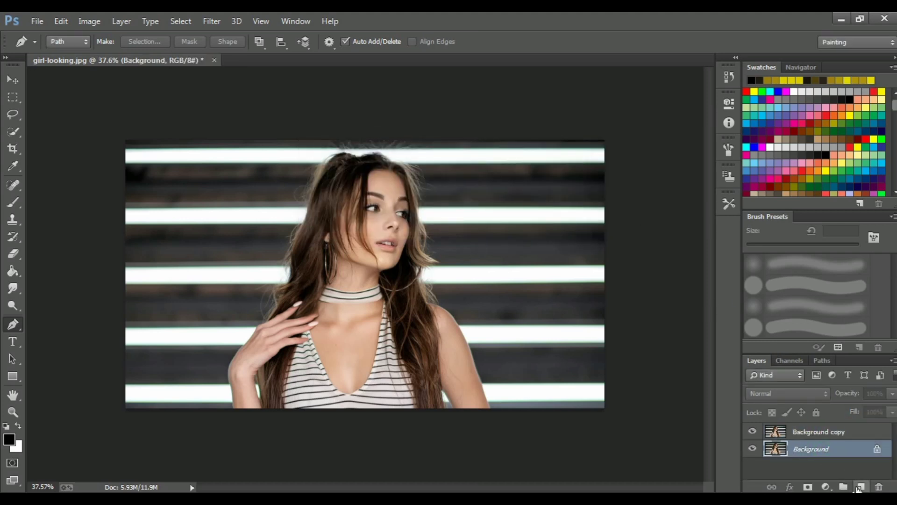
{"action": "left_click", "coordinate": [861, 487]}
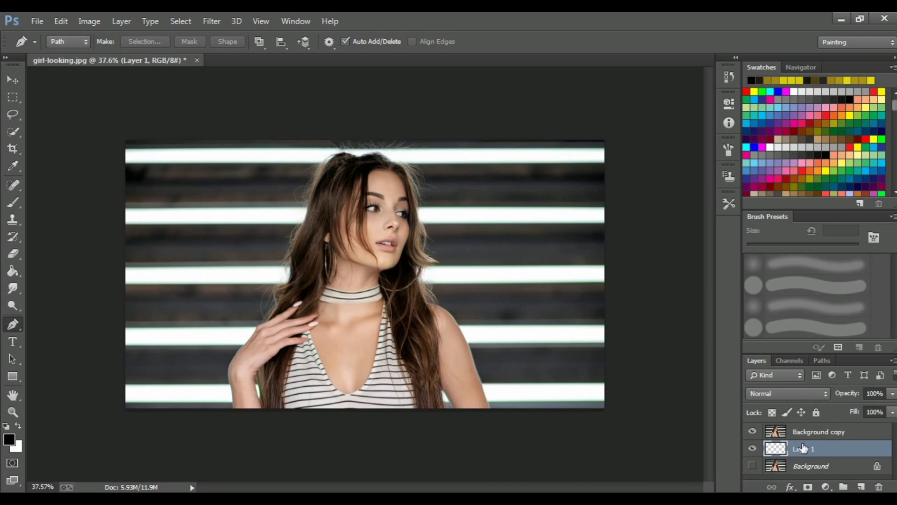
{"action": "left_click", "coordinate": [836, 433]}
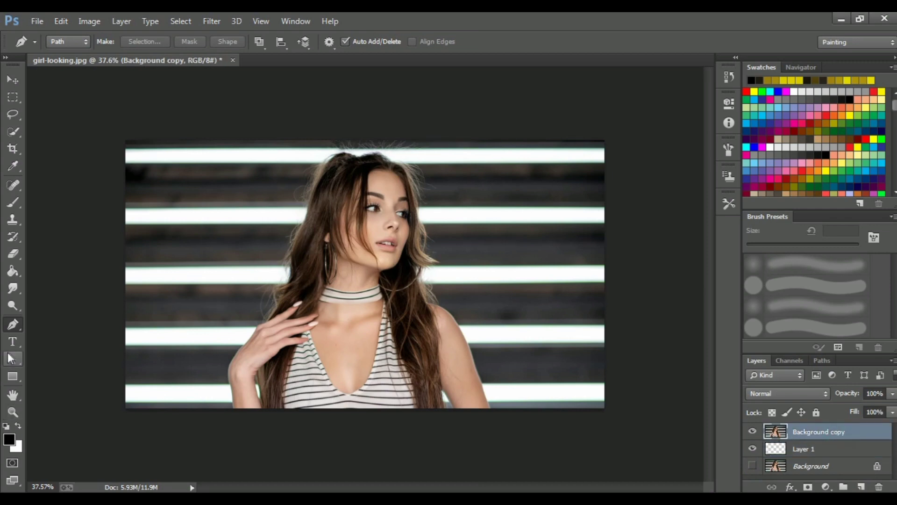
{"action": "key", "text": "ctrl+plus"}
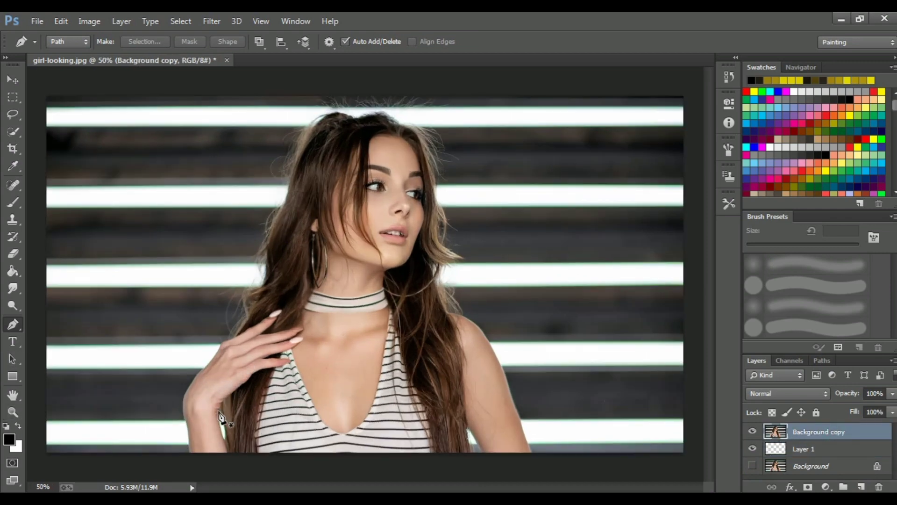
Trace a Pen path from the arm's edge up and around the woman's hair
{"action": "scroll", "coordinate": [210, 354], "scroll_direction": "up", "scroll_amount": 3}
{"action": "scroll", "coordinate": [246, 346], "scroll_direction": "up", "scroll_amount": 3}
{"action": "scroll", "coordinate": [226, 414], "scroll_direction": "up", "scroll_amount": 3}
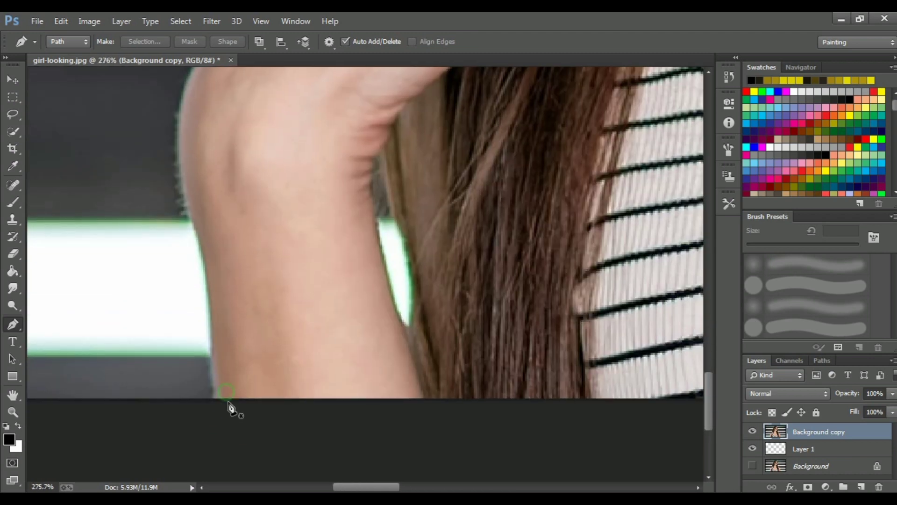
{"action": "left_click_drag", "start_coordinate": [212, 399], "coordinate": [213, 364]}
{"action": "left_click", "coordinate": [208, 309]}
{"action": "scroll", "coordinate": [208, 280], "scroll_direction": "up", "scroll_amount": 3}
{"action": "scroll", "coordinate": [271, 210], "scroll_direction": "up", "scroll_amount": 3}
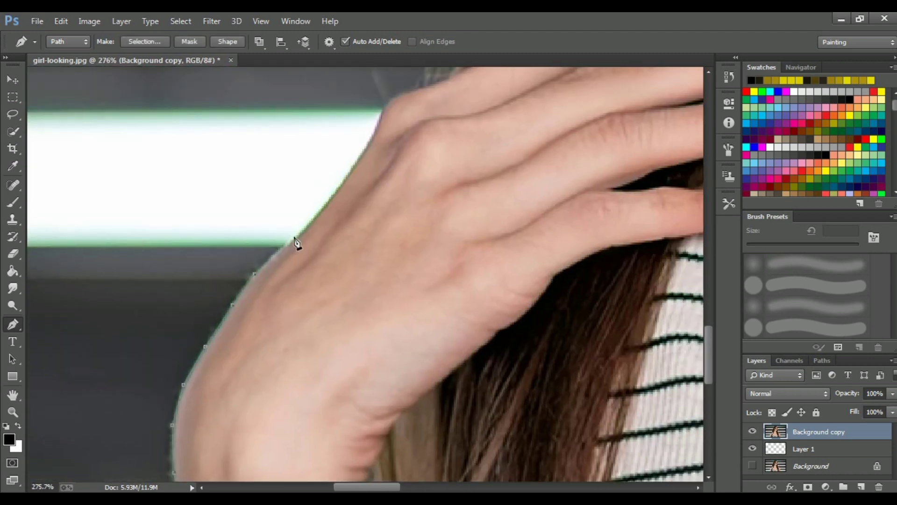
{"action": "scroll", "coordinate": [297, 245], "scroll_direction": "up", "scroll_amount": 3}
{"action": "scroll", "coordinate": [234, 337], "scroll_direction": "up", "scroll_amount": 3}
{"action": "scroll", "coordinate": [261, 388], "scroll_direction": "up", "scroll_amount": 3}
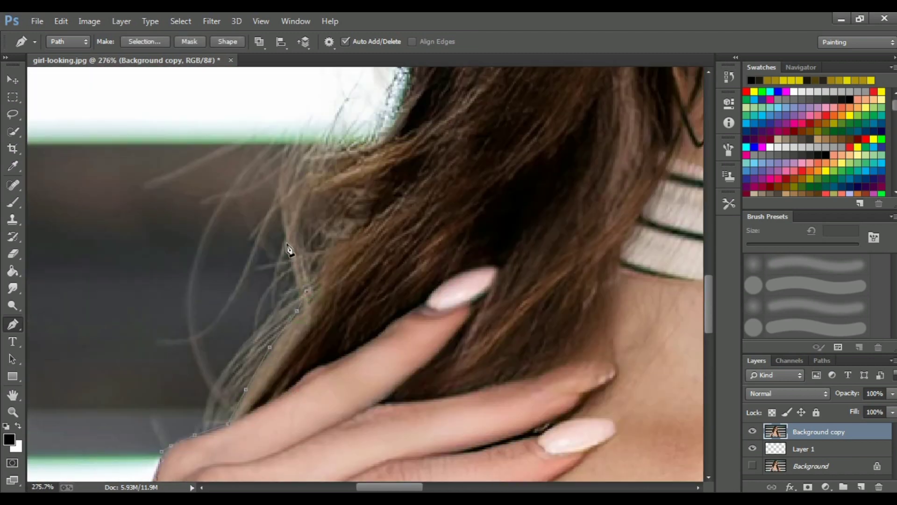
{"action": "scroll", "coordinate": [503, 114], "scroll_direction": "up", "scroll_amount": 2}
{"action": "scroll", "coordinate": [303, 373], "scroll_direction": "up", "scroll_amount": 3}
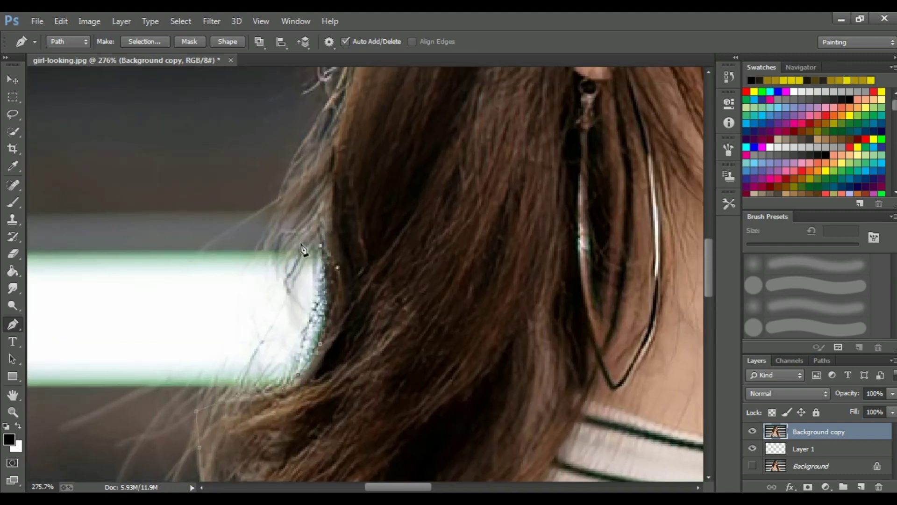
{"action": "scroll", "coordinate": [299, 262], "scroll_direction": "up", "scroll_amount": 2}
{"action": "scroll", "coordinate": [335, 356], "scroll_direction": "up", "scroll_amount": 2}
{"action": "scroll", "coordinate": [351, 276], "scroll_direction": "up", "scroll_amount": 2}
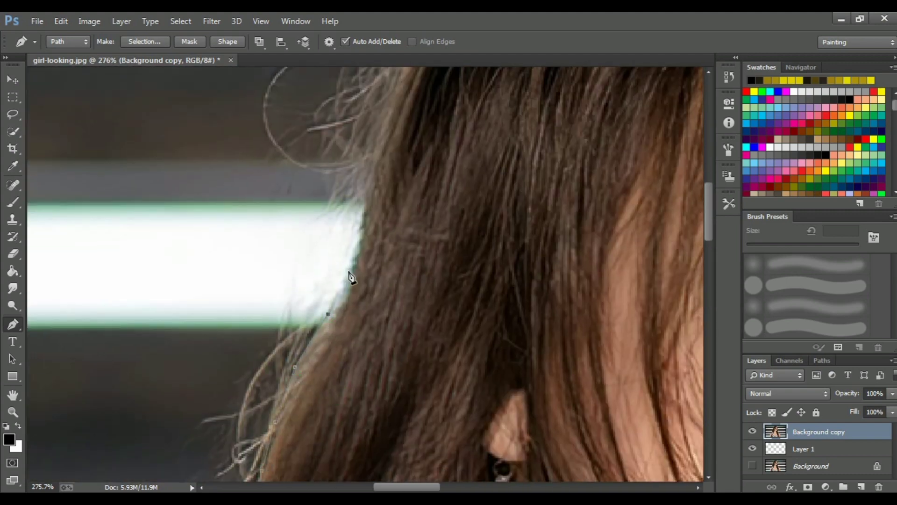
{"action": "scroll", "coordinate": [370, 333], "scroll_direction": "up", "scroll_amount": 2}
{"action": "scroll", "coordinate": [347, 300], "scroll_direction": "down", "scroll_amount": 3}
{"action": "scroll", "coordinate": [347, 300], "scroll_direction": "down", "scroll_amount": 2}
{"action": "scroll", "coordinate": [345, 299], "scroll_direction": "up", "scroll_amount": 4}
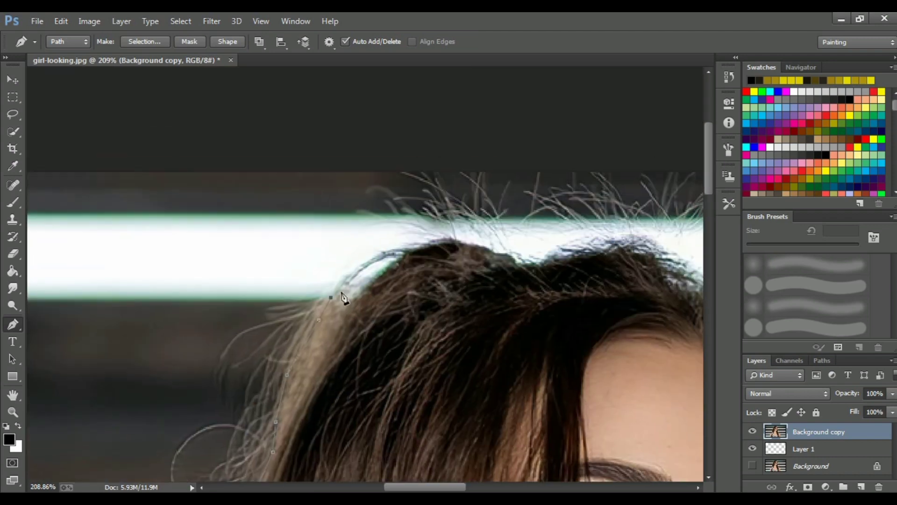
{"action": "scroll", "coordinate": [409, 299], "scroll_direction": "up", "scroll_amount": 2}
{"action": "scroll", "coordinate": [468, 294], "scroll_direction": "right", "scroll_amount": 3}
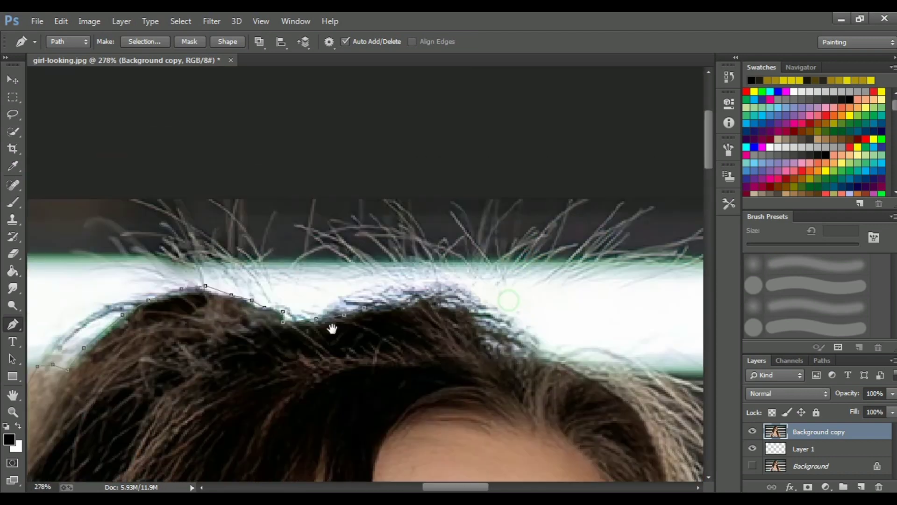
{"action": "scroll", "coordinate": [421, 301], "scroll_direction": "right", "scroll_amount": 3}
{"action": "scroll", "coordinate": [356, 304], "scroll_direction": "right", "scroll_amount": 3}
{"action": "scroll", "coordinate": [364, 351], "scroll_direction": "down", "scroll_amount": 2}
{"action": "scroll", "coordinate": [355, 303], "scroll_direction": "down", "scroll_amount": 3}
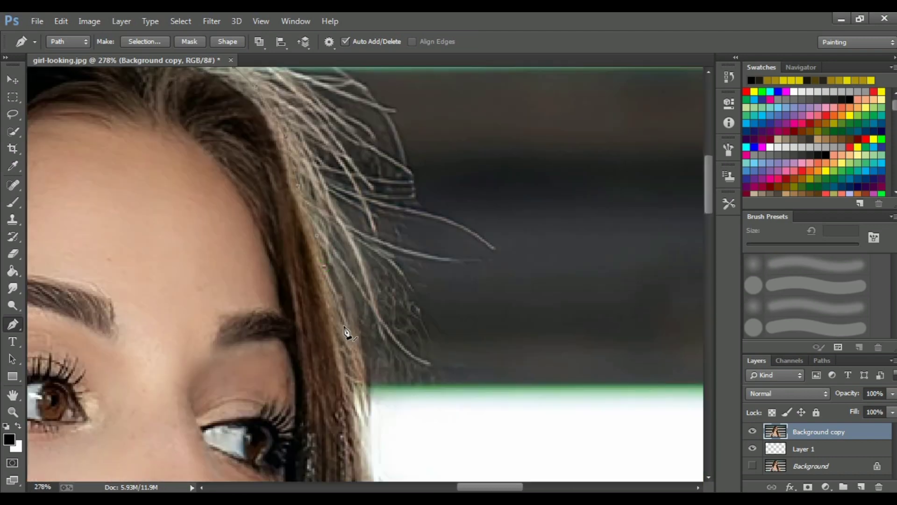
{"action": "scroll", "coordinate": [344, 260], "scroll_direction": "down", "scroll_amount": 2}
{"action": "scroll", "coordinate": [344, 260], "scroll_direction": "down", "scroll_amount": 1}
{"action": "scroll", "coordinate": [340, 263], "scroll_direction": "up", "scroll_amount": 1}
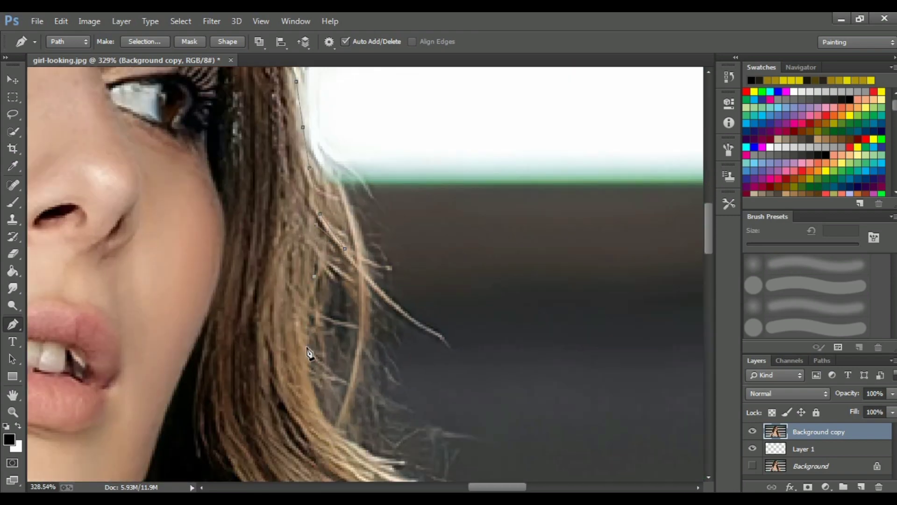
{"action": "scroll", "coordinate": [225, 265], "scroll_direction": "down", "scroll_amount": 3}
{"action": "scroll", "coordinate": [226, 265], "scroll_direction": "right", "scroll_amount": 2}
{"action": "scroll", "coordinate": [311, 374], "scroll_direction": "down", "scroll_amount": 1}
Continue the path past the hair ends and shoulders, then load it as a selection
{"action": "left_click", "coordinate": [294, 356]}
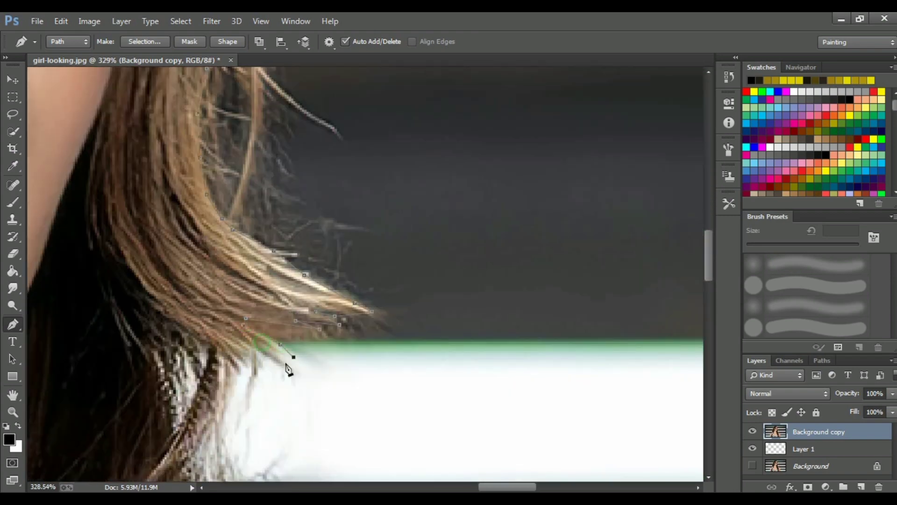
{"action": "scroll", "coordinate": [256, 367], "scroll_direction": "down", "scroll_amount": 2}
{"action": "scroll", "coordinate": [356, 233], "scroll_direction": "down", "scroll_amount": 1}
{"action": "scroll", "coordinate": [400, 366], "scroll_direction": "down", "scroll_amount": 1}
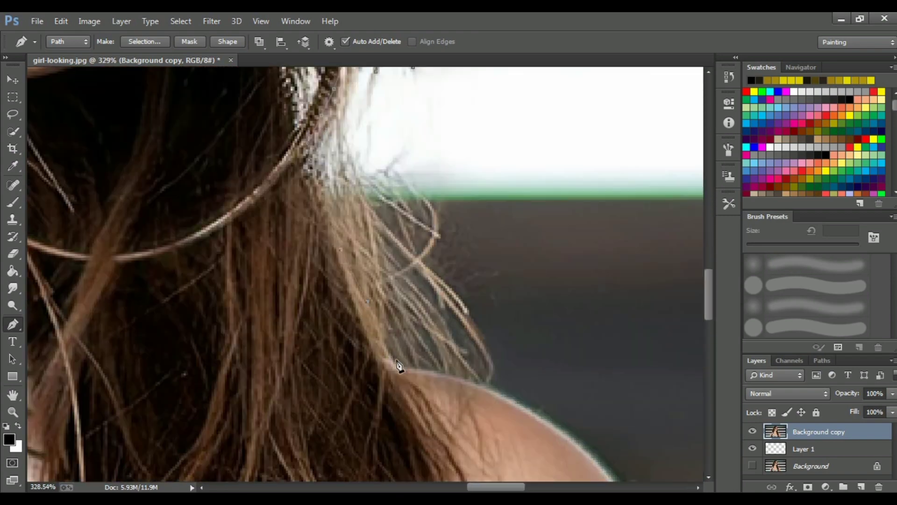
{"action": "scroll", "coordinate": [313, 261], "scroll_direction": "down", "scroll_amount": 1}
{"action": "mouse_move", "coordinate": [466, 333]}
{"action": "left_mouse_down"}
{"action": "mouse_move", "coordinate": [373, 294]}
{"action": "mouse_move", "coordinate": [255, 190]}
{"action": "left_mouse_up"}
{"action": "scroll", "coordinate": [294, 244], "scroll_direction": "down", "scroll_amount": 3}
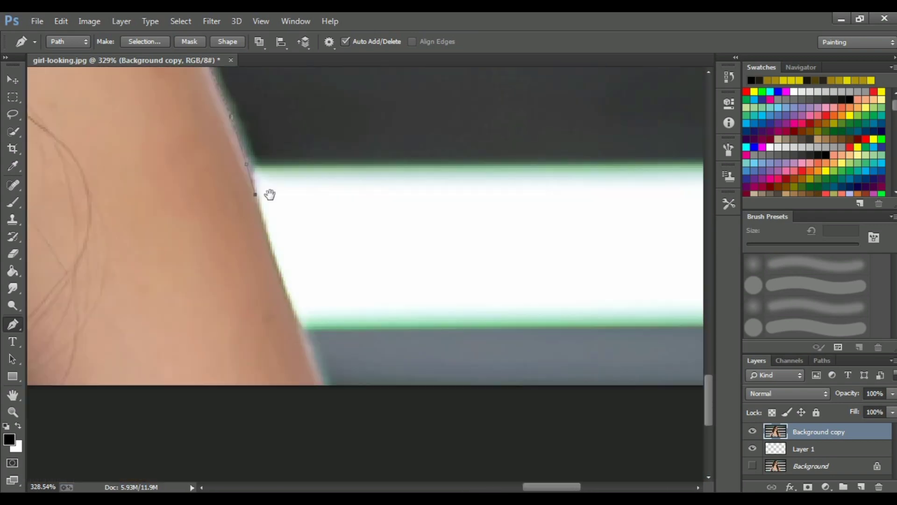
{"action": "scroll", "coordinate": [268, 194], "scroll_direction": "down", "scroll_amount": 3}
{"action": "left_click_drag", "start_coordinate": [332, 278], "coordinate": [442, 251]}
{"action": "scroll", "coordinate": [442, 251], "scroll_direction": "up", "scroll_amount": 3}
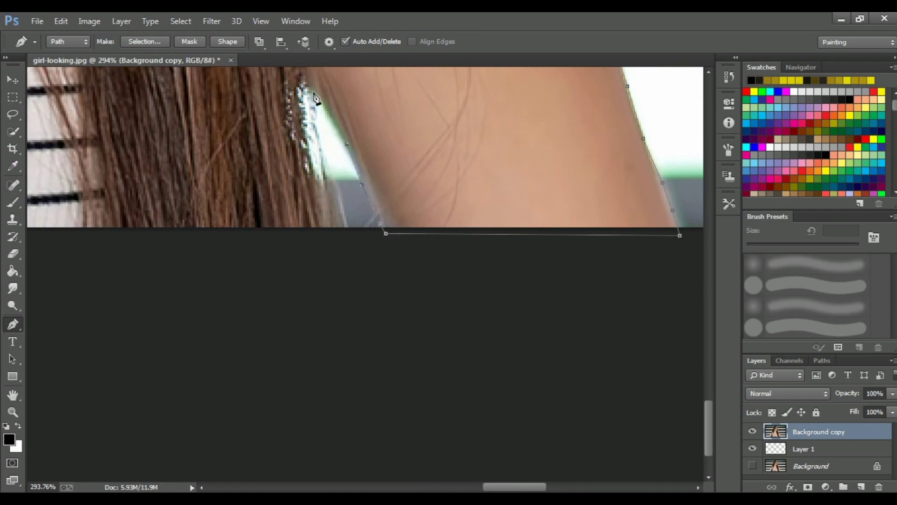
{"action": "key", "text": "ctrl+Return"}
Trace a second closed path around the background gap between arm and hair
{"action": "scroll", "coordinate": [426, 286], "scroll_direction": "left", "scroll_amount": 5}
{"action": "scroll", "coordinate": [330, 262], "scroll_direction": "left", "scroll_amount": 5}
{"action": "scroll", "coordinate": [66, 251], "scroll_direction": "left", "scroll_amount": 5}
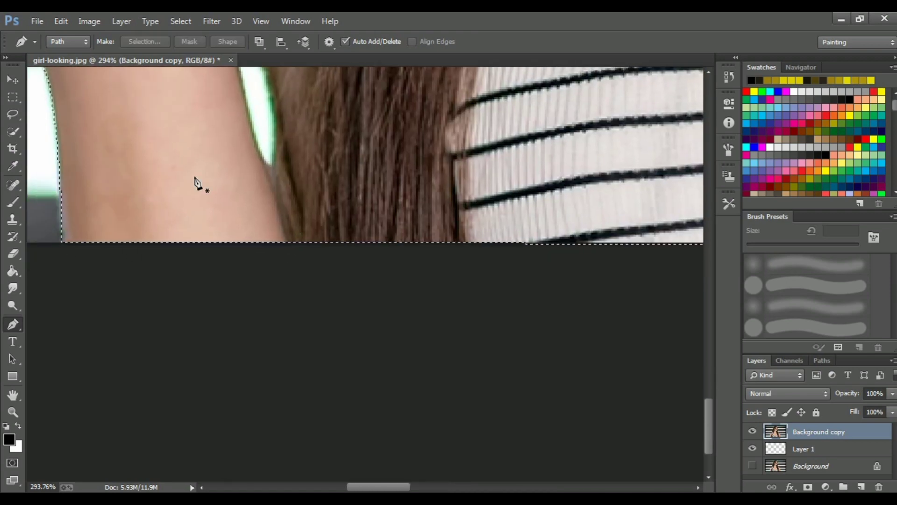
{"action": "scroll", "coordinate": [196, 182], "scroll_direction": "up", "scroll_amount": 5}
{"action": "left_click", "coordinate": [225, 239]}
{"action": "left_click", "coordinate": [239, 268]}
{"action": "left_click", "coordinate": [245, 313]}
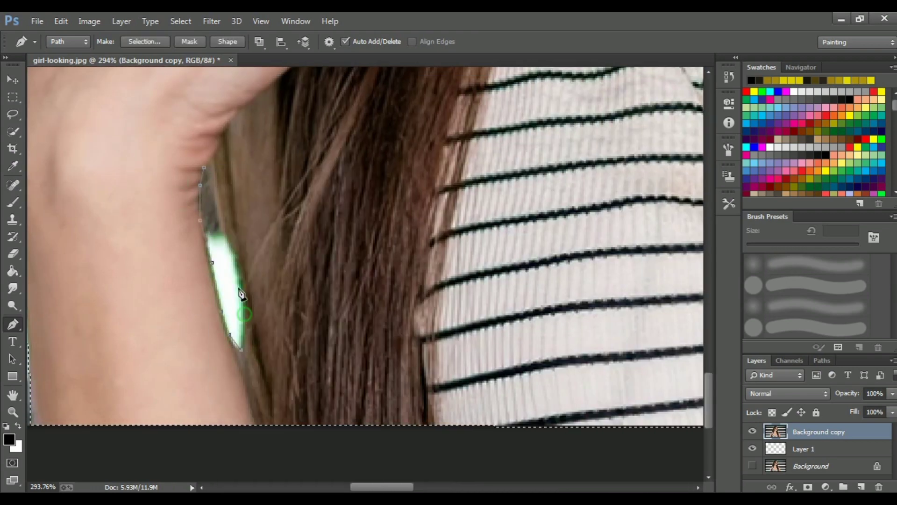
{"action": "left_click", "coordinate": [214, 164]}
Subtract the arm gap from the selection, invert it, and delete the striped background
{"action": "right_click", "coordinate": [229, 175]}
{"action": "left_click", "coordinate": [252, 239]}
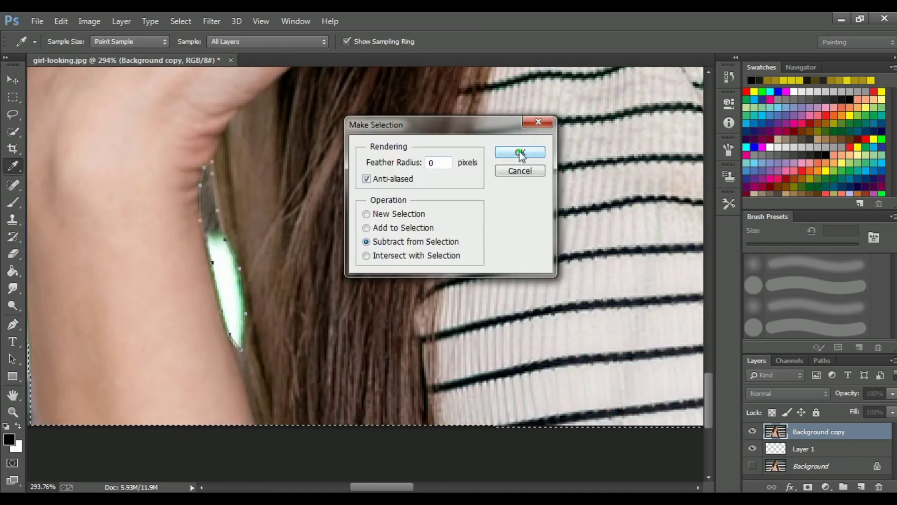
{"action": "left_click", "coordinate": [520, 153]}
{"action": "key", "text": "ctrl+0"}
{"action": "key", "text": "Delete"}
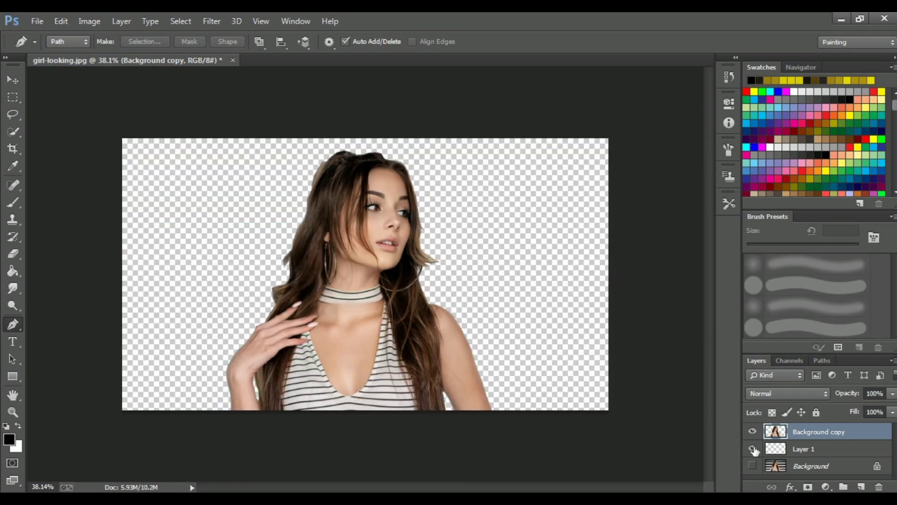
Fill the empty Layer 1 with burnt orange using the Paint Bucket
{"action": "left_click", "coordinate": [785, 449]}
{"action": "left_click", "coordinate": [803, 175]}
{"action": "key", "text": "g"}
{"action": "left_click", "coordinate": [187, 234]}
Duplicate the cutout as Background copy 2 and move the original beneath the orange layer
{"action": "left_click", "coordinate": [813, 432]}
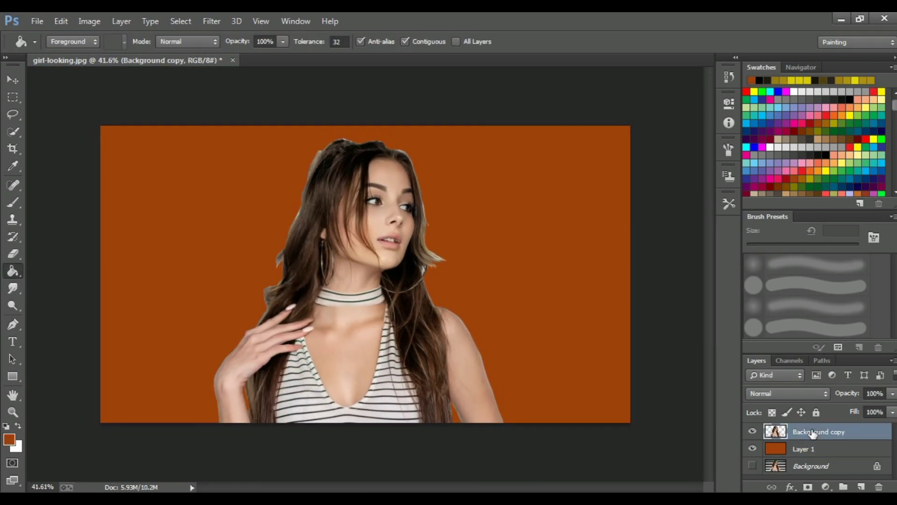
{"action": "key", "text": "ctrl+j"}
{"action": "left_click", "coordinate": [831, 448]}
{"action": "left_click_drag", "start_coordinate": [831, 448], "coordinate": [831, 468]}
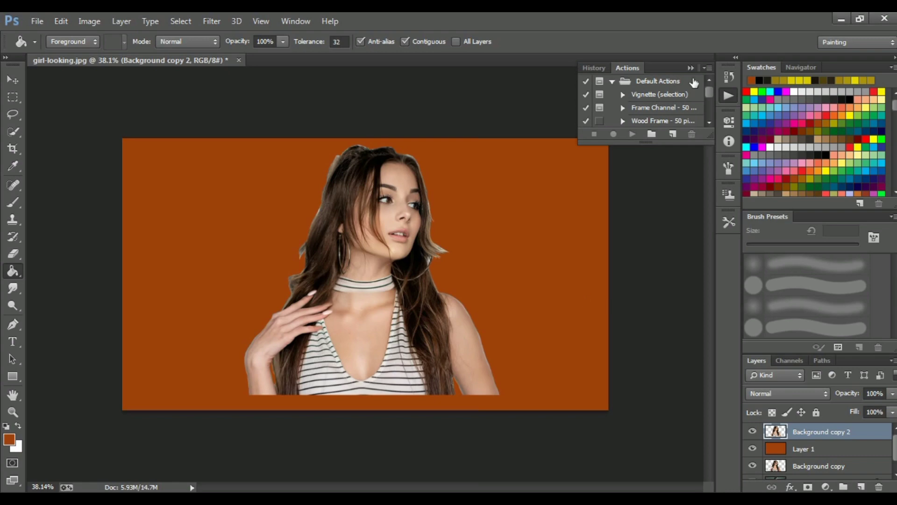
Apply Levels to the portrait with shadows 12, midtones 1.03, whites 255
{"action": "left_click", "coordinate": [690, 68]}
{"action": "scroll", "coordinate": [711, 274], "scroll_direction": "up", "scroll_amount": 5}
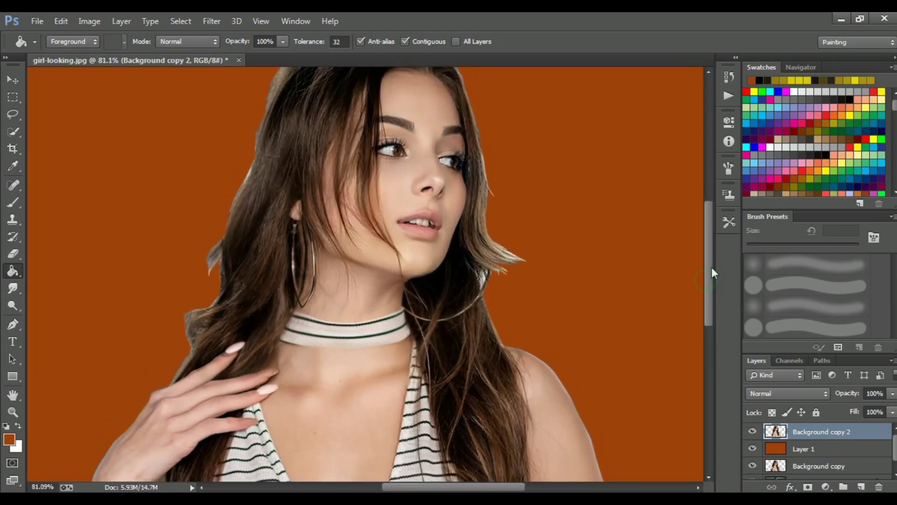
{"action": "scroll", "coordinate": [711, 273], "scroll_direction": "down", "scroll_amount": 1}
{"action": "scroll", "coordinate": [348, 233], "scroll_direction": "down", "scroll_amount": 3}
{"action": "scroll", "coordinate": [351, 232], "scroll_direction": "up", "scroll_amount": 1}
{"action": "scroll", "coordinate": [358, 233], "scroll_direction": "up", "scroll_amount": 2}
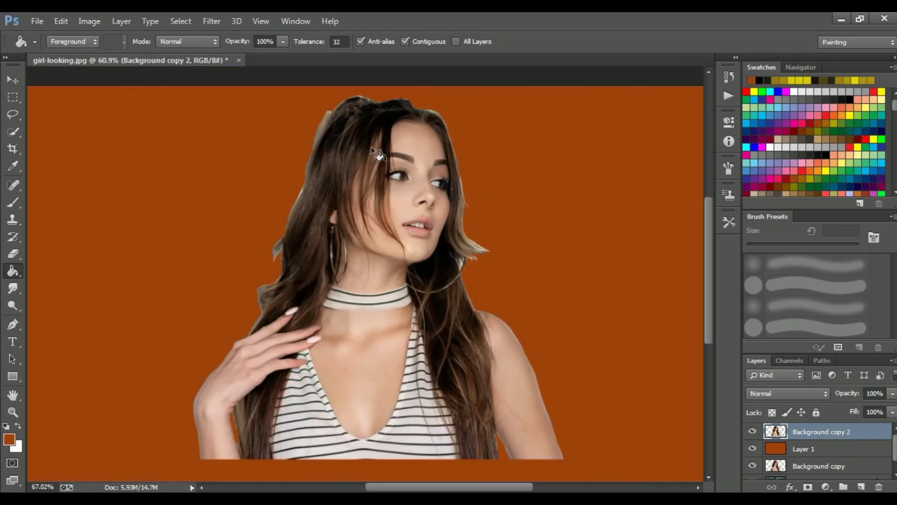
{"action": "scroll", "coordinate": [373, 149], "scroll_direction": "up", "scroll_amount": 2}
{"action": "scroll", "coordinate": [488, 266], "scroll_direction": "up", "scroll_amount": 2}
{"action": "left_click", "coordinate": [89, 21]}
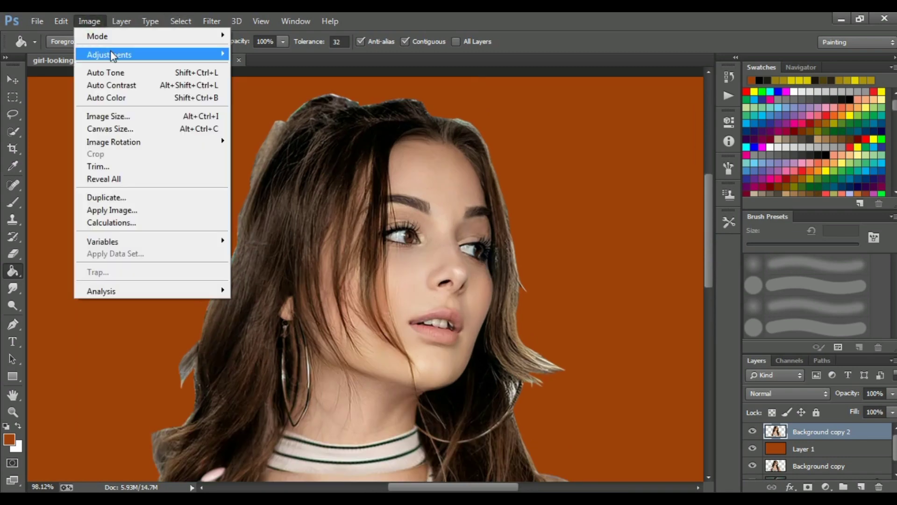
{"action": "left_click", "coordinate": [279, 67]}
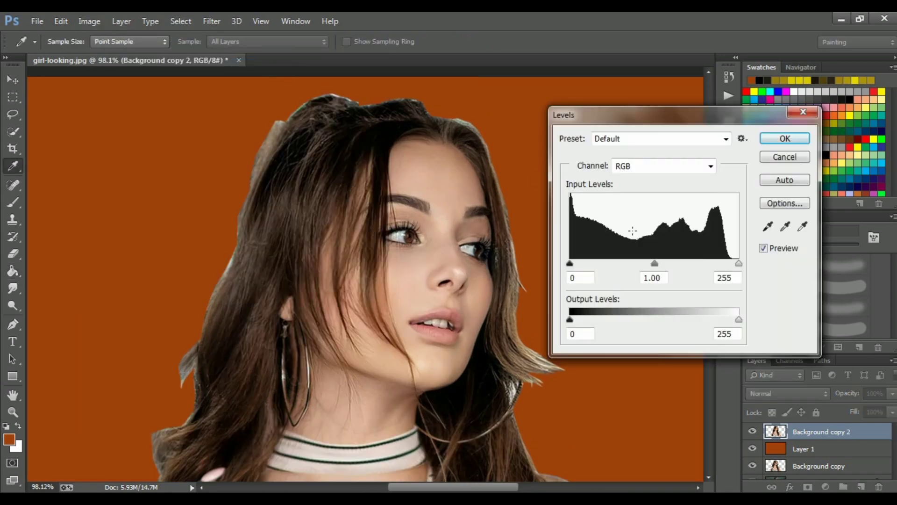
{"action": "left_click_drag", "start_coordinate": [733, 265], "coordinate": [740, 264]}
{"action": "left_click_drag", "start_coordinate": [656, 265], "coordinate": [664, 265]}
{"action": "left_click_drag", "start_coordinate": [580, 265], "coordinate": [579, 264]}
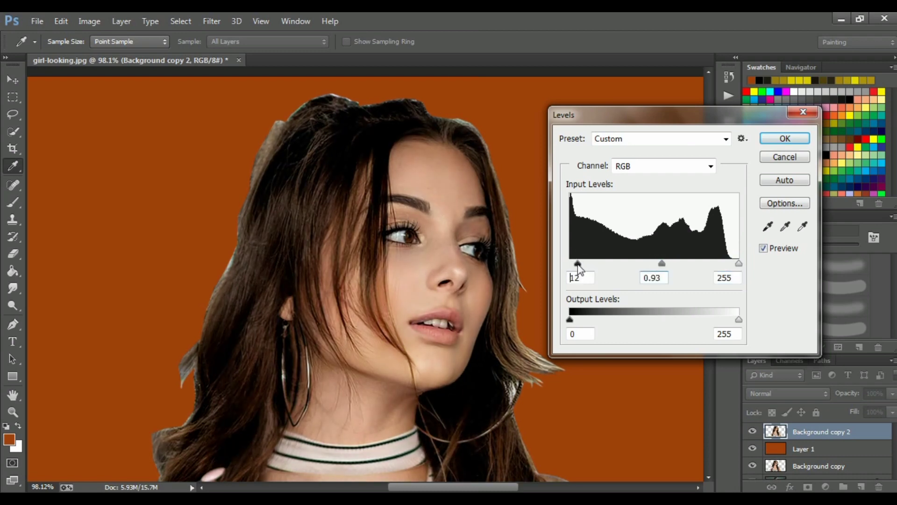
{"action": "left_click_drag", "start_coordinate": [651, 267], "coordinate": [658, 266]}
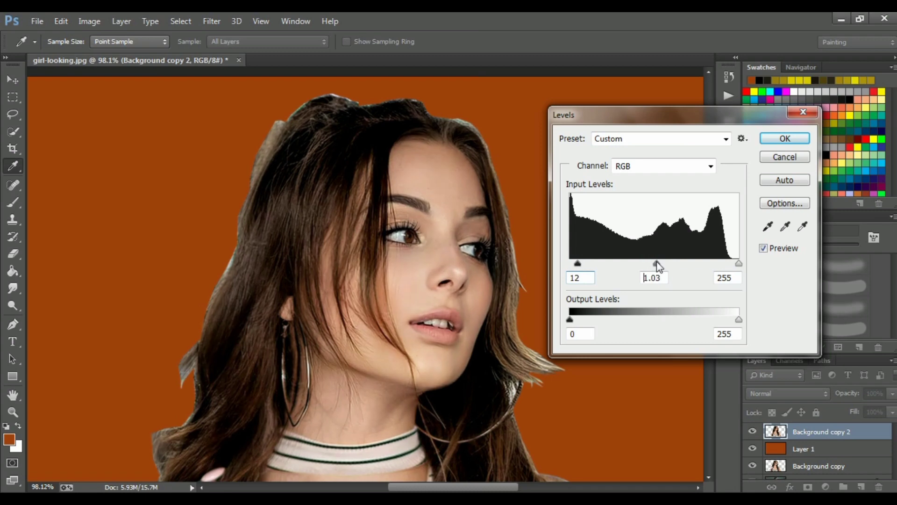
{"action": "left_click", "coordinate": [785, 139]}
Raise Brightness/Contrast contrast to 11 and Hue/Saturation saturation to +19
{"action": "left_click", "coordinate": [89, 21]}
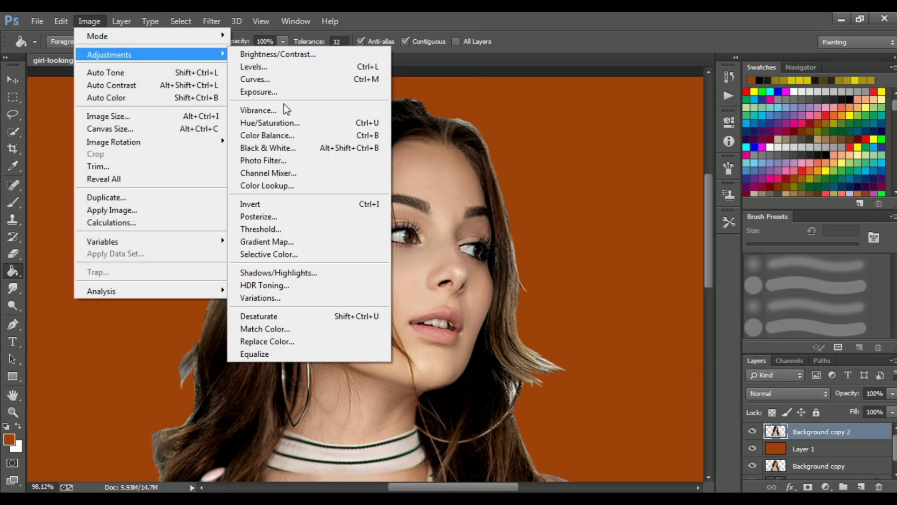
{"action": "left_click", "coordinate": [283, 55]}
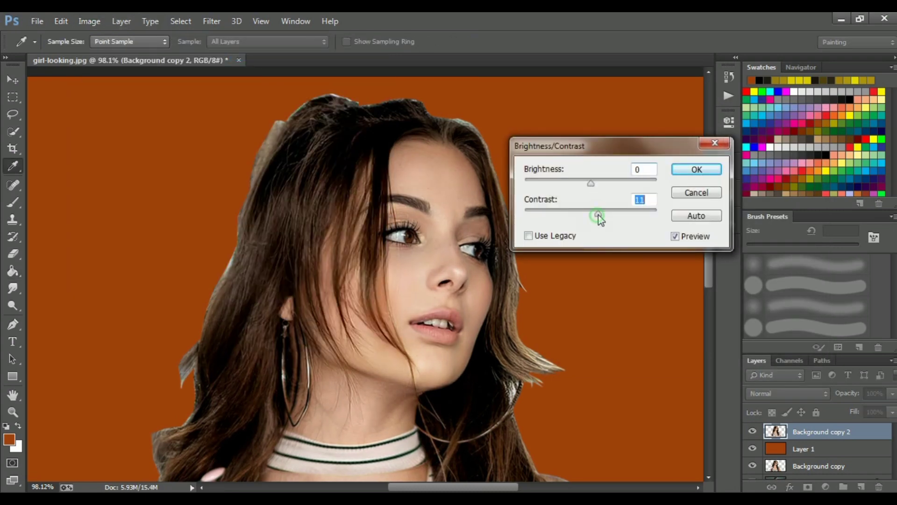
{"action": "left_click", "coordinate": [696, 171]}
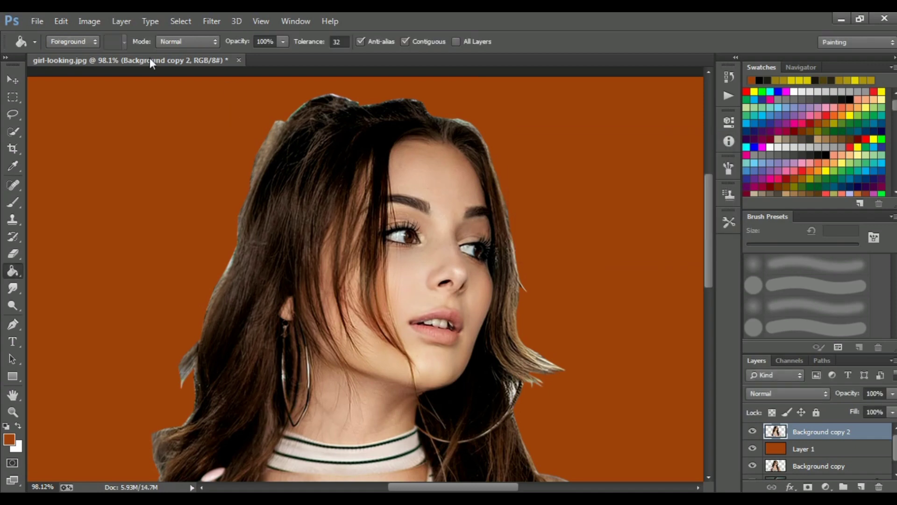
{"action": "left_click", "coordinate": [91, 21]}
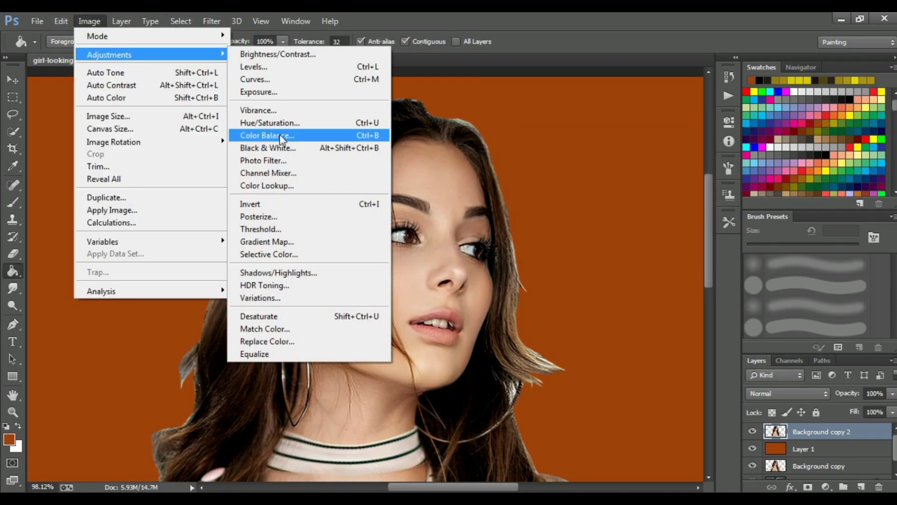
{"action": "left_click", "coordinate": [314, 111]}
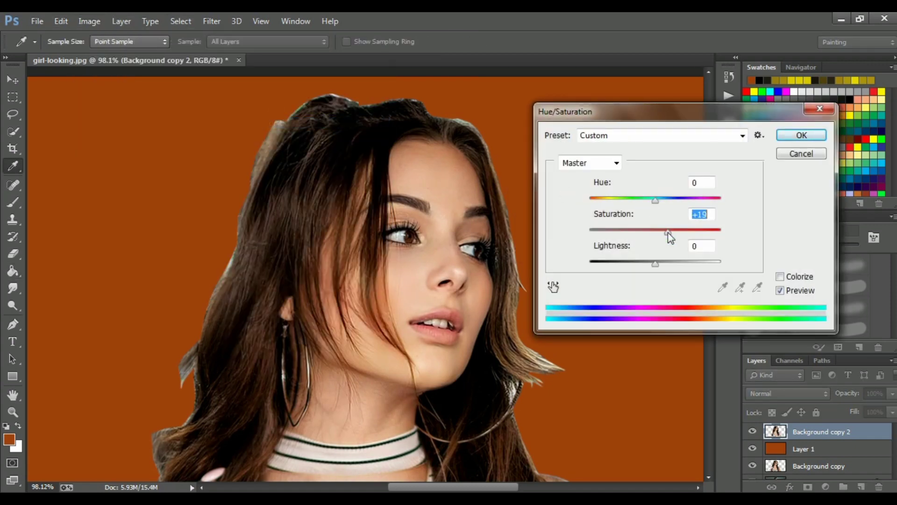
{"action": "left_click", "coordinate": [789, 137]}
Apply Unsharp Mask (amount 137, radius 4.4 px, threshold 0) and reset colours to black/white
{"action": "left_click", "coordinate": [211, 21]}
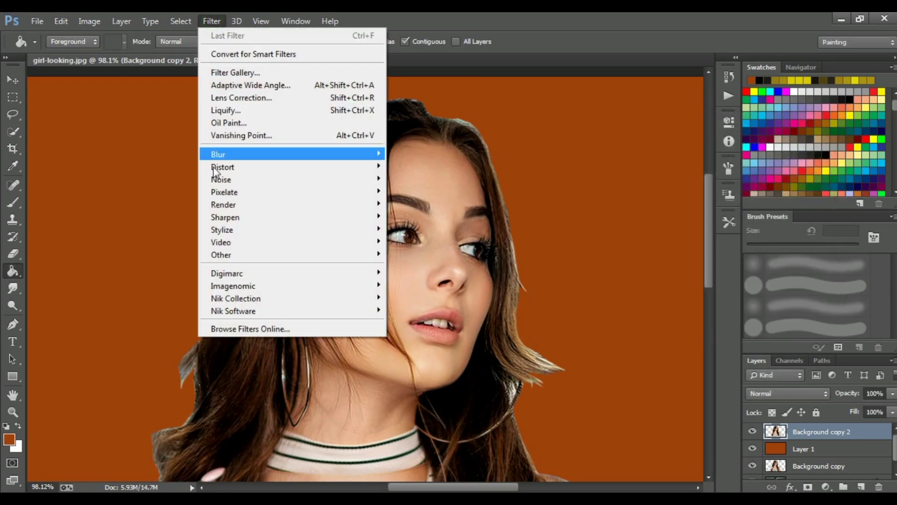
{"action": "left_click", "coordinate": [423, 279]}
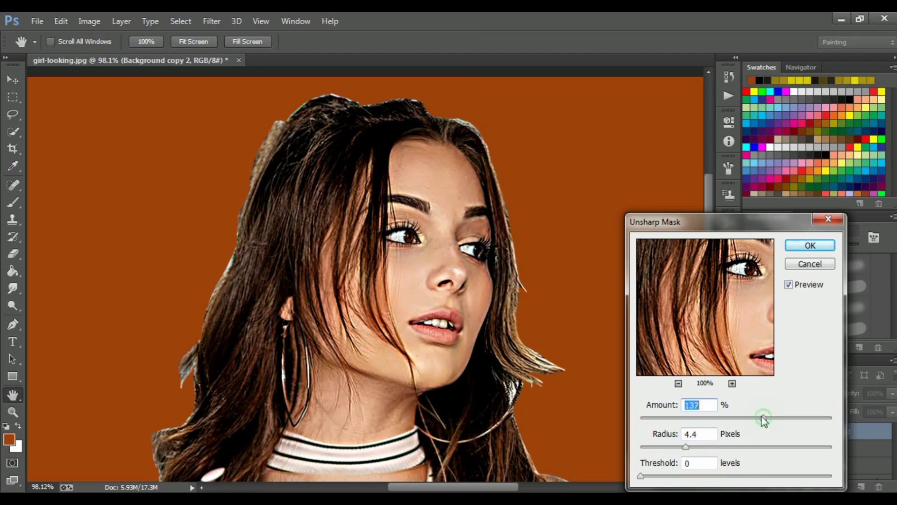
{"action": "left_click", "coordinate": [809, 245]}
{"action": "scroll", "coordinate": [407, 173], "scroll_direction": "down", "scroll_amount": 1}
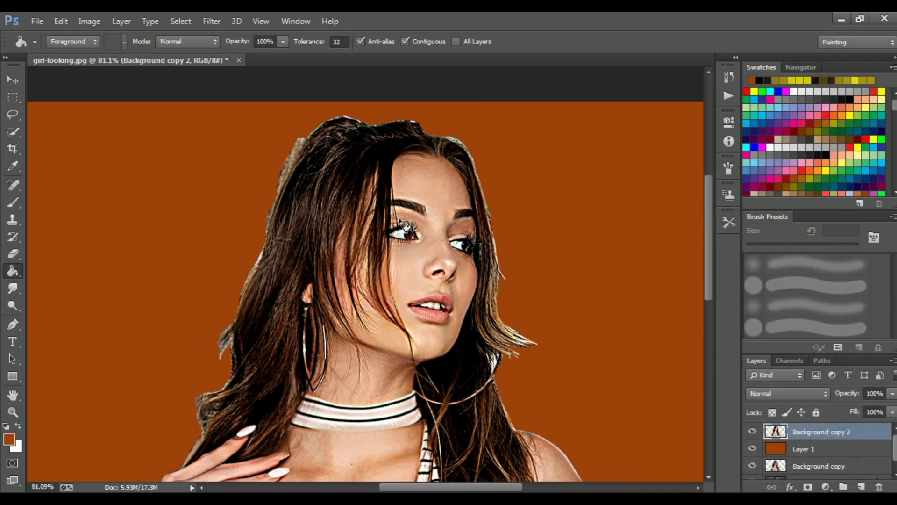
{"action": "scroll", "coordinate": [407, 173], "scroll_direction": "down", "scroll_amount": 3}
{"action": "scroll", "coordinate": [407, 173], "scroll_direction": "up", "scroll_amount": 4}
{"action": "scroll", "coordinate": [407, 174], "scroll_direction": "down", "scroll_amount": 4}
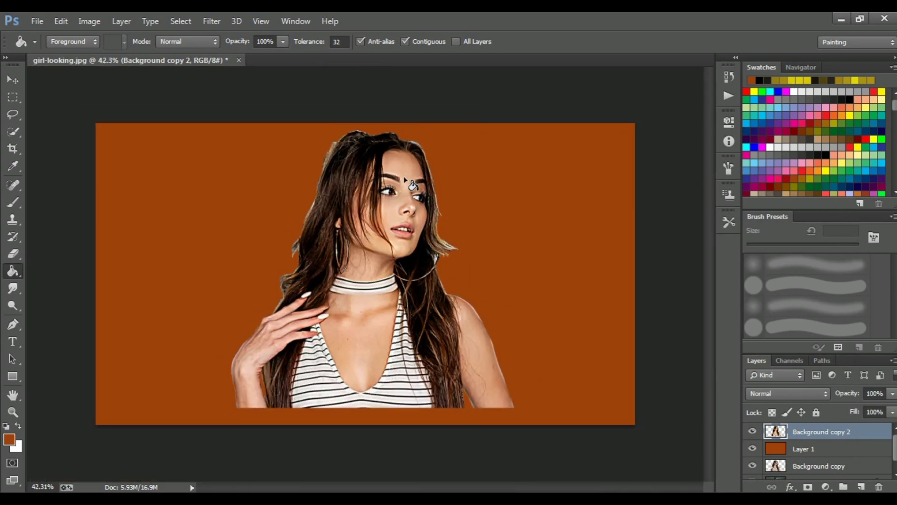
{"action": "left_click", "coordinate": [7, 426]}
Size the Smudge brush and smooth the forehead skin above the eyebrow
{"action": "left_click", "coordinate": [14, 288]}
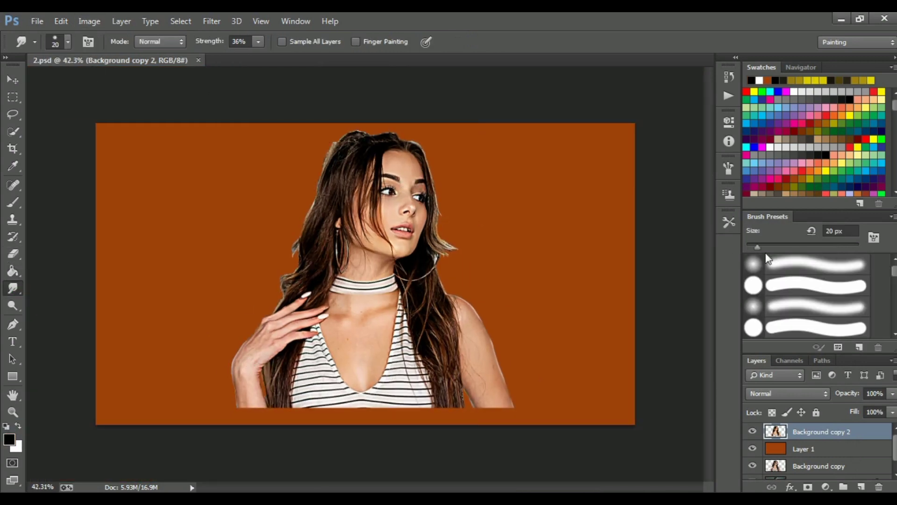
{"action": "left_click_drag", "start_coordinate": [757, 245], "coordinate": [795, 245]}
{"action": "scroll", "coordinate": [395, 188], "scroll_direction": "up", "scroll_amount": 10}
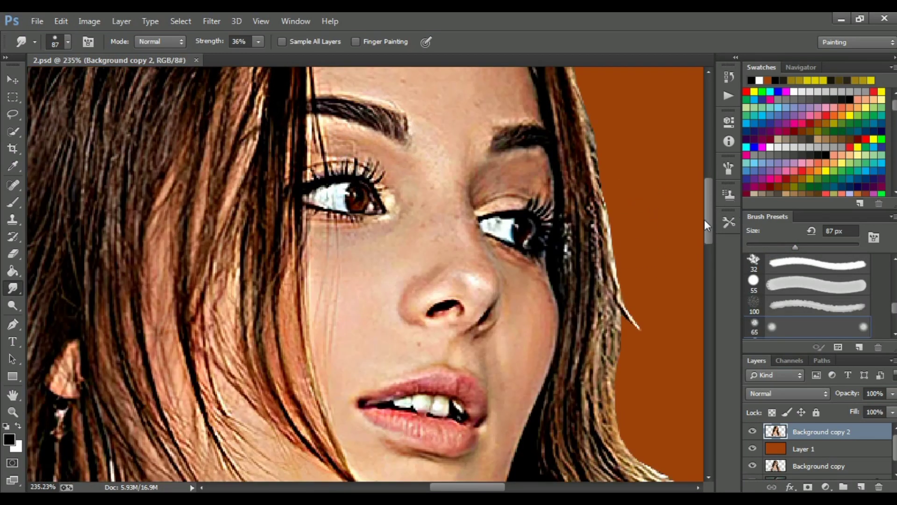
{"action": "scroll", "coordinate": [705, 220], "scroll_direction": "up", "scroll_amount": 3}
{"action": "left_click", "coordinate": [771, 245]}
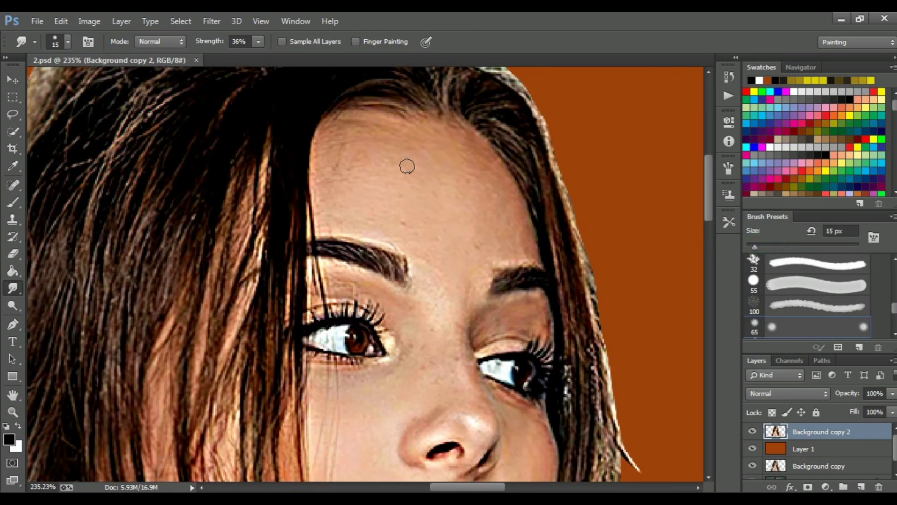
{"action": "scroll", "coordinate": [407, 166], "scroll_direction": "up", "scroll_amount": 1}
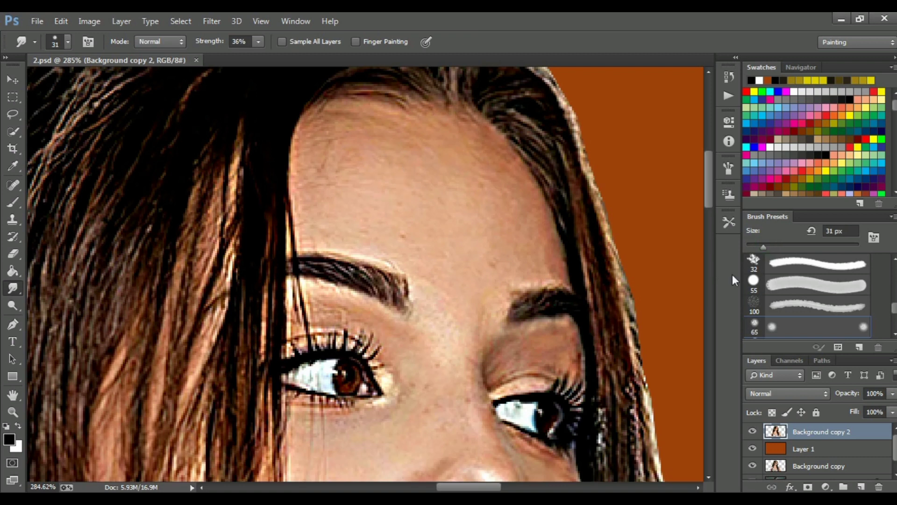
{"action": "left_click_drag", "start_coordinate": [443, 183], "coordinate": [319, 158]}
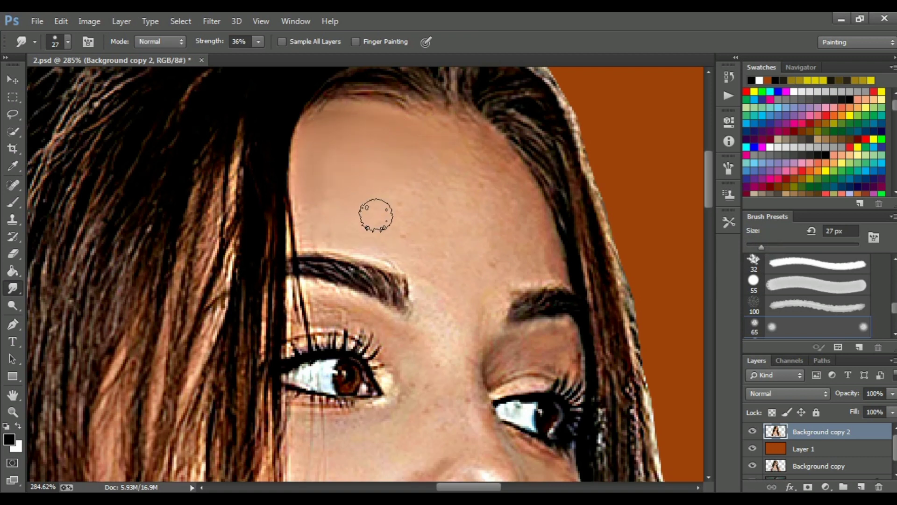
{"action": "mouse_move", "coordinate": [376, 216]}
{"action": "left_mouse_down"}
{"action": "mouse_move", "coordinate": [481, 144]}
{"action": "mouse_move", "coordinate": [494, 208]}
{"action": "mouse_move", "coordinate": [552, 273]}
{"action": "left_mouse_up"}
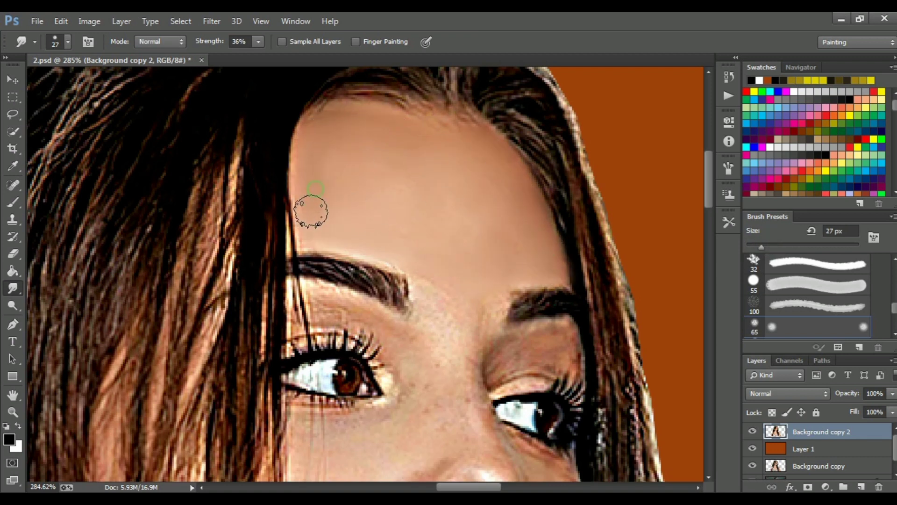
Blend the skin around the nose, lips and eyes, and soften the hair strand over the left brow
{"action": "left_click_drag", "start_coordinate": [310, 211], "coordinate": [301, 187]}
{"action": "left_click_drag", "start_coordinate": [447, 338], "coordinate": [442, 123]}
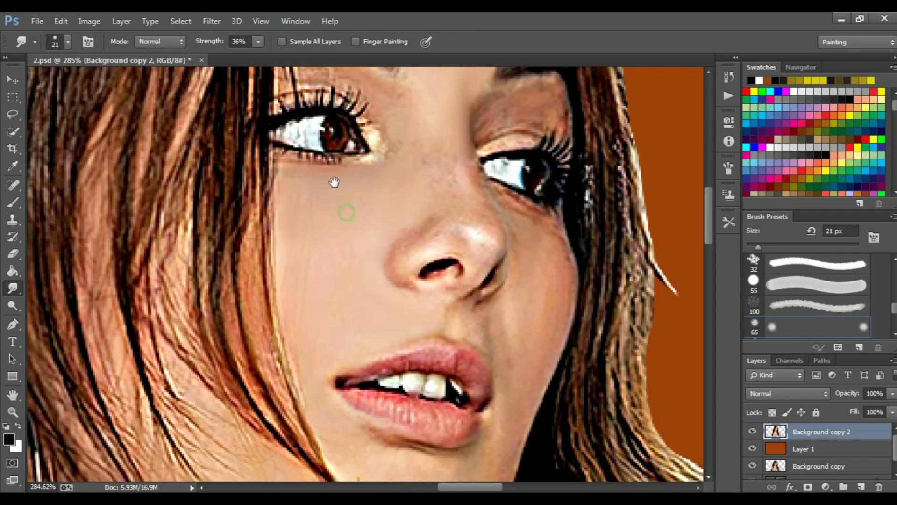
{"action": "left_click_drag", "start_coordinate": [340, 210], "coordinate": [307, 112]}
{"action": "left_click_drag", "start_coordinate": [526, 226], "coordinate": [486, 331]}
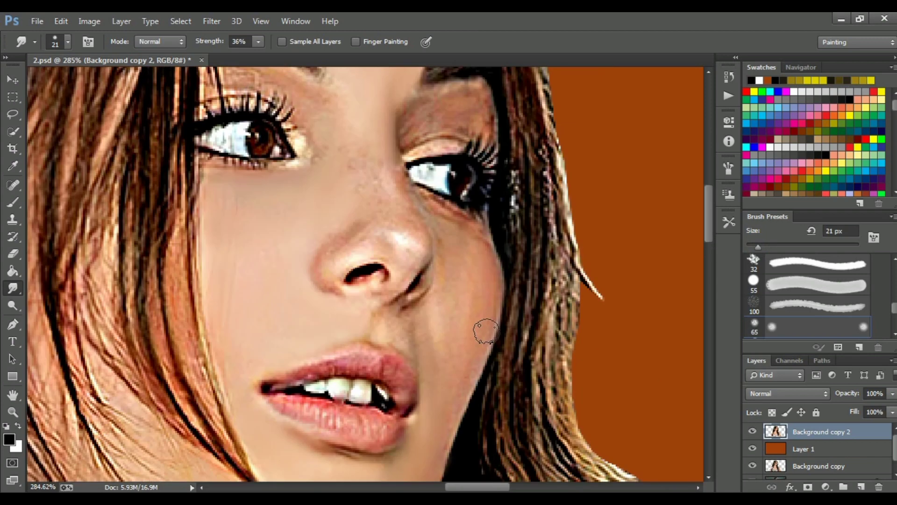
{"action": "left_click_drag", "start_coordinate": [410, 241], "coordinate": [433, 337]}
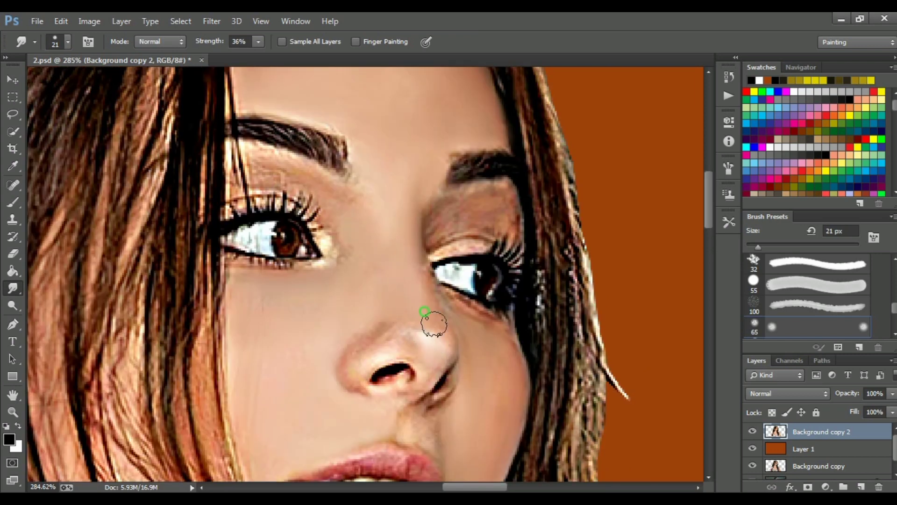
{"action": "left_click", "coordinate": [295, 21]}
{"action": "left_click", "coordinate": [301, 222]}
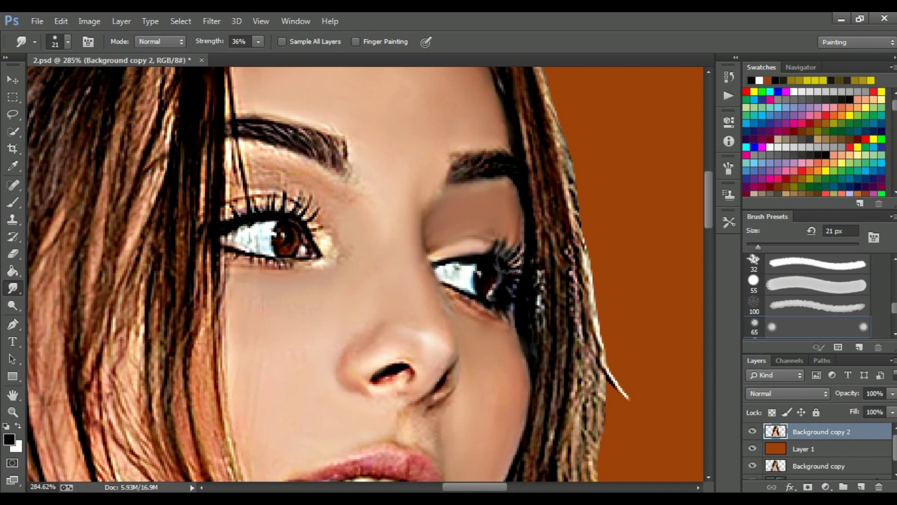
{"action": "left_click_drag", "start_coordinate": [255, 157], "coordinate": [252, 196]}
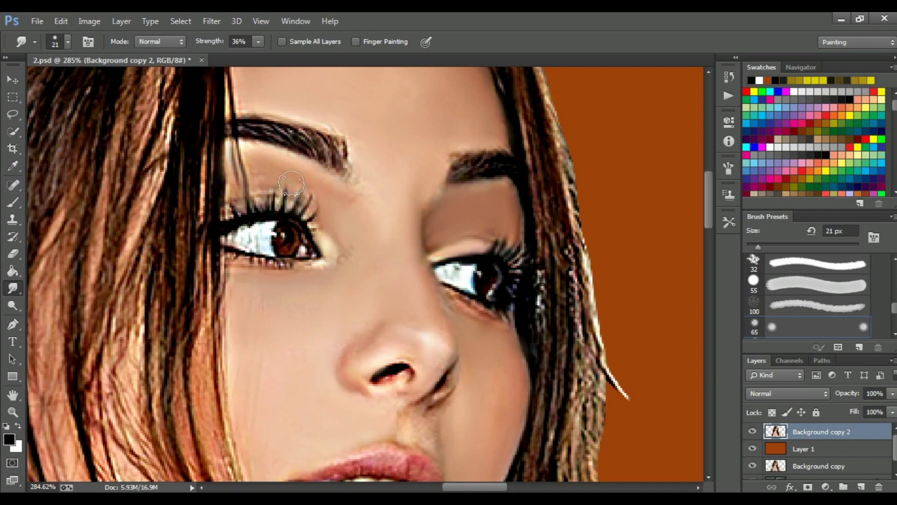
{"action": "scroll", "coordinate": [433, 284], "scroll_direction": "down", "scroll_amount": 3}
{"action": "scroll", "coordinate": [471, 333], "scroll_direction": "down", "scroll_amount": 5}
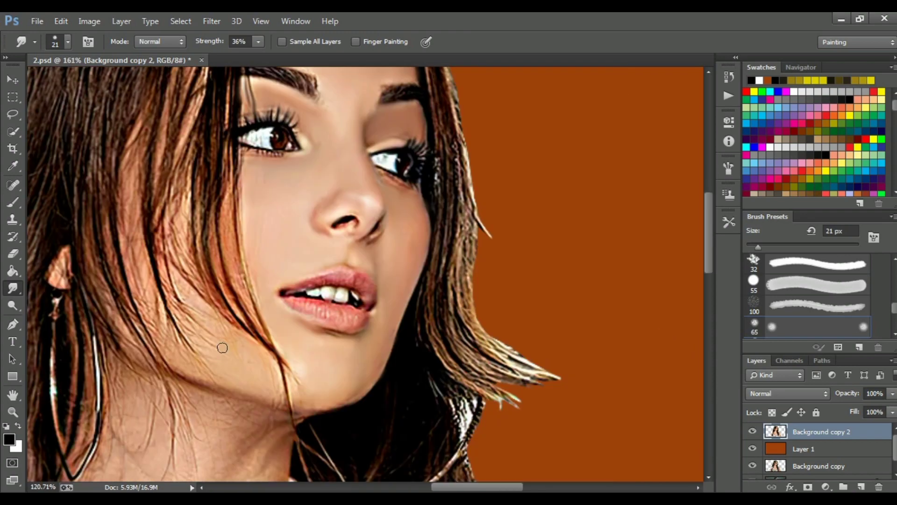
{"action": "scroll", "coordinate": [310, 322], "scroll_direction": "up", "scroll_amount": 5}
{"action": "scroll", "coordinate": [341, 345], "scroll_direction": "up", "scroll_amount": 3}
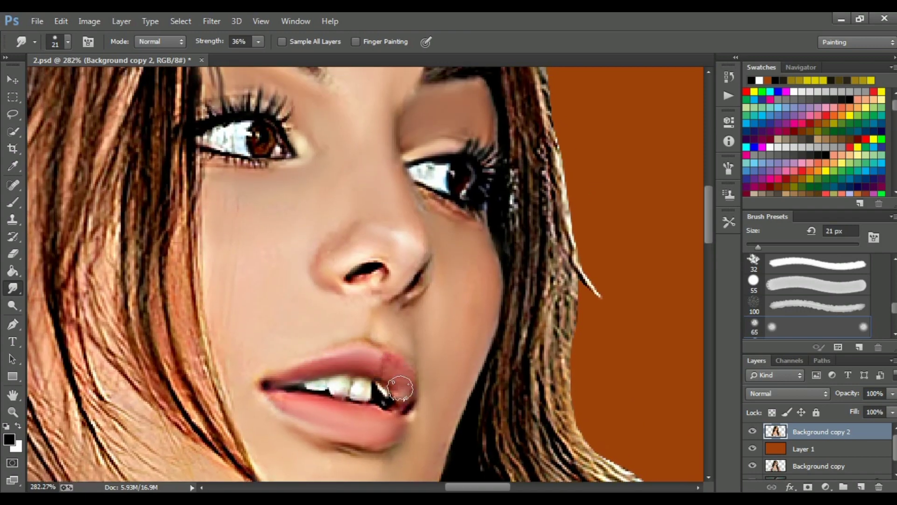
{"action": "scroll", "coordinate": [375, 220], "scroll_direction": "down", "scroll_amount": 3}
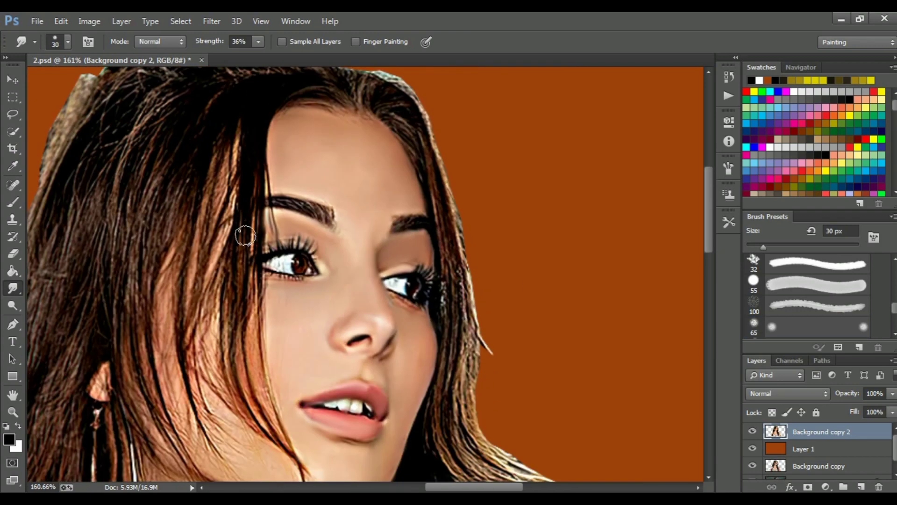
{"action": "scroll", "coordinate": [243, 234], "scroll_direction": "up", "scroll_amount": 1}
Set Smudge strength to 41% and smear the hair left of the face and beside the neck
{"action": "scroll", "coordinate": [234, 221], "scroll_direction": "down", "scroll_amount": 1}
{"action": "left_click", "coordinate": [258, 41]}
{"action": "left_click_drag", "start_coordinate": [257, 56], "coordinate": [262, 56]}
{"action": "mouse_move", "coordinate": [210, 220]}
{"action": "left_mouse_down"}
{"action": "mouse_move", "coordinate": [190, 176]}
{"action": "mouse_move", "coordinate": [174, 245]}
{"action": "mouse_move", "coordinate": [211, 291]}
{"action": "mouse_move", "coordinate": [220, 321]}
{"action": "mouse_move", "coordinate": [266, 324]}
{"action": "mouse_move", "coordinate": [216, 308]}
{"action": "mouse_move", "coordinate": [183, 357]}
{"action": "mouse_move", "coordinate": [196, 421]}
{"action": "left_mouse_up"}
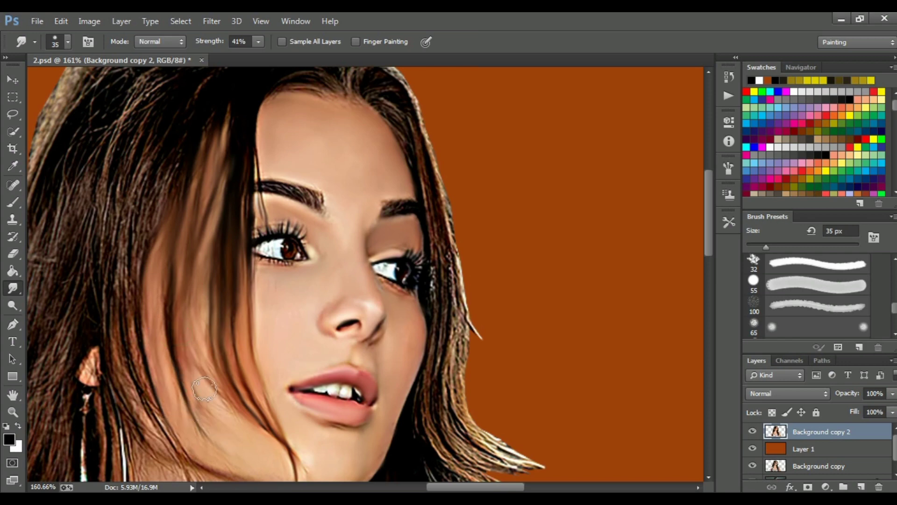
{"action": "mouse_move", "coordinate": [159, 159]}
{"action": "left_mouse_down"}
{"action": "mouse_move", "coordinate": [130, 254]}
{"action": "mouse_move", "coordinate": [134, 414]}
{"action": "mouse_move", "coordinate": [183, 455]}
{"action": "left_mouse_up"}
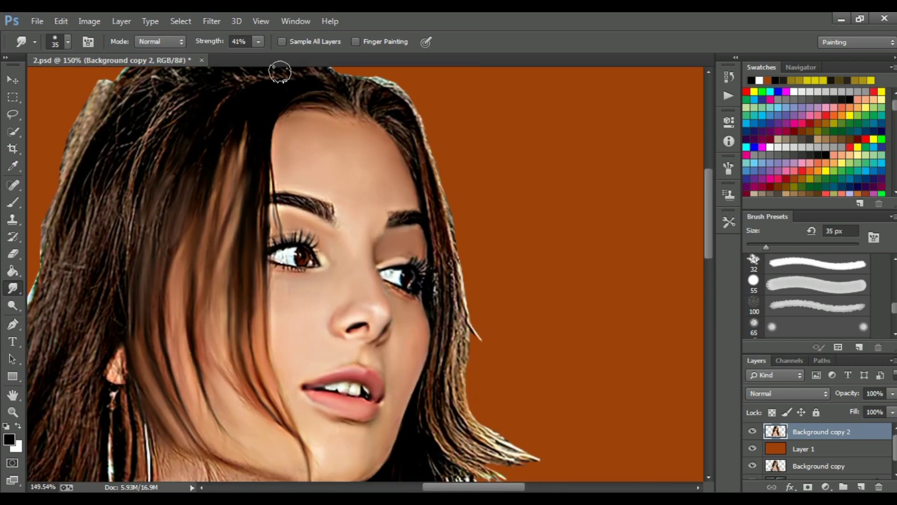
{"action": "mouse_move", "coordinate": [154, 121]}
{"action": "left_mouse_down"}
{"action": "mouse_move", "coordinate": [110, 236]}
{"action": "mouse_move", "coordinate": [84, 136]}
{"action": "mouse_move", "coordinate": [141, 184]}
{"action": "mouse_move", "coordinate": [49, 271]}
{"action": "left_mouse_up"}
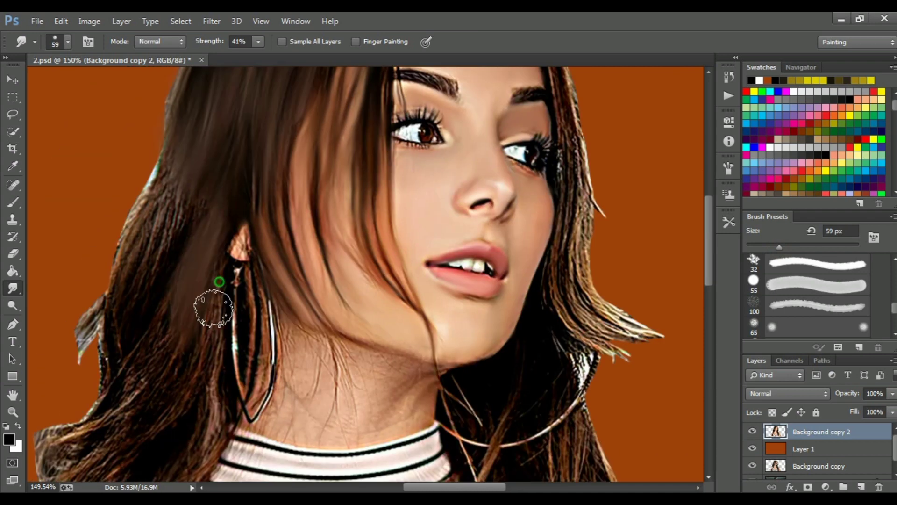
{"action": "left_click_drag", "start_coordinate": [211, 301], "coordinate": [136, 230]}
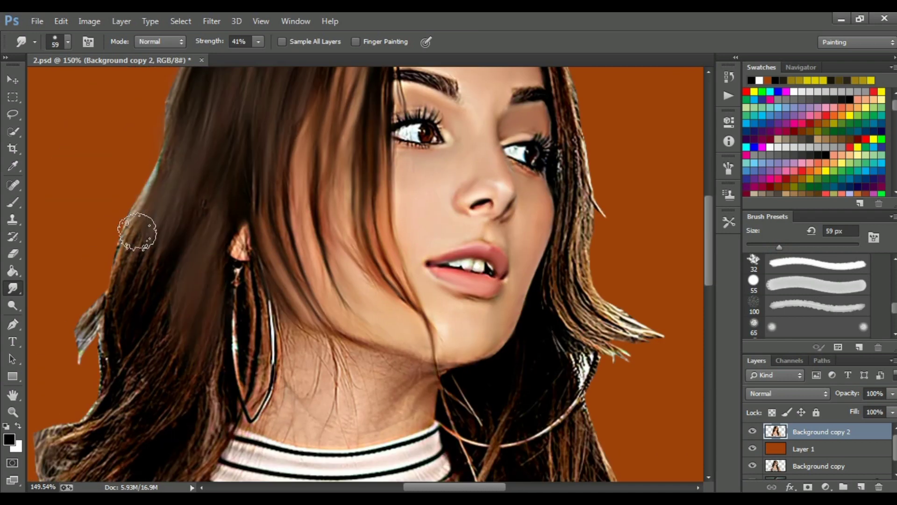
{"action": "left_click_drag", "start_coordinate": [198, 246], "coordinate": [140, 245]}
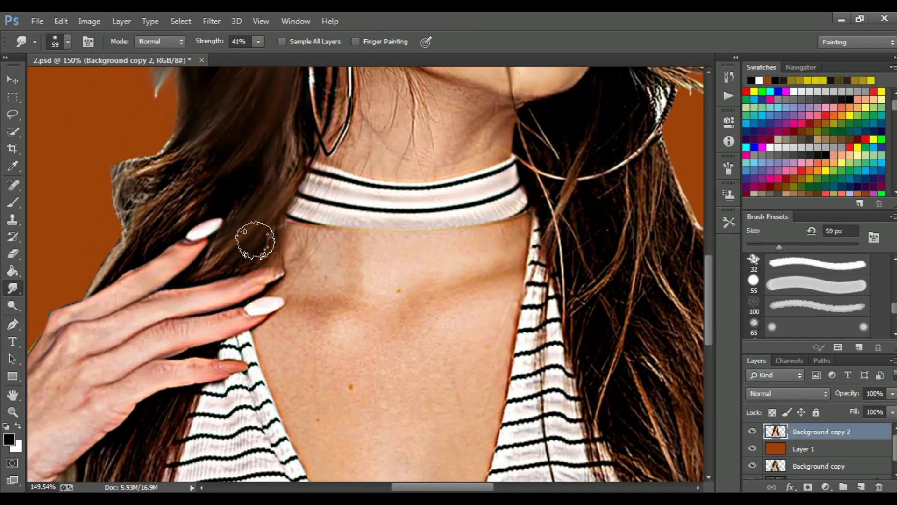
{"action": "left_click_drag", "start_coordinate": [252, 240], "coordinate": [128, 179]}
Smudge the hair at the top of the head and along the edge near the right eye
{"action": "scroll", "coordinate": [296, 140], "scroll_direction": "up", "scroll_amount": 5}
{"action": "scroll", "coordinate": [296, 140], "scroll_direction": "up", "scroll_amount": 5}
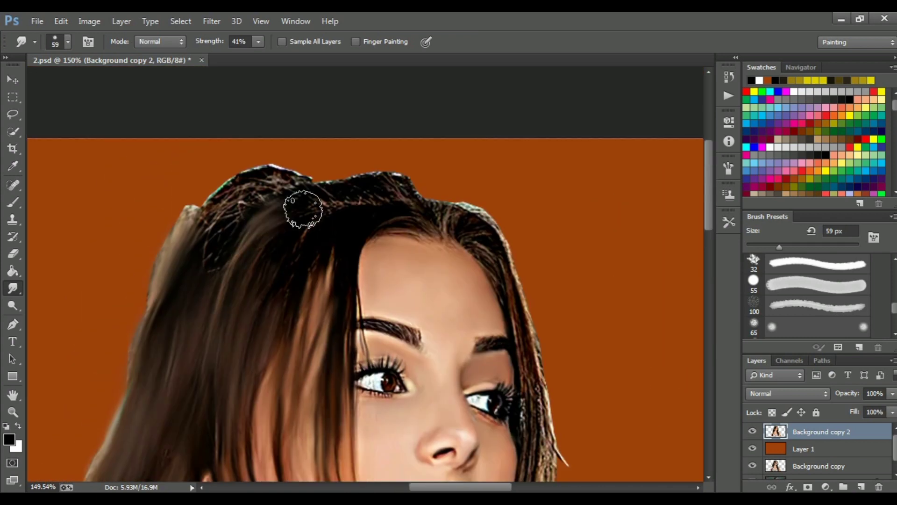
{"action": "left_click_drag", "start_coordinate": [203, 209], "coordinate": [390, 176]}
{"action": "scroll", "coordinate": [391, 176], "scroll_direction": "right", "scroll_amount": 3}
{"action": "mouse_move", "coordinate": [311, 275]}
{"action": "left_mouse_down"}
{"action": "mouse_move", "coordinate": [341, 220]}
{"action": "mouse_move", "coordinate": [401, 374]}
{"action": "left_mouse_up"}
{"action": "scroll", "coordinate": [388, 346], "scroll_direction": "down", "scroll_amount": 3}
{"action": "scroll", "coordinate": [375, 317], "scroll_direction": "down", "scroll_amount": 4}
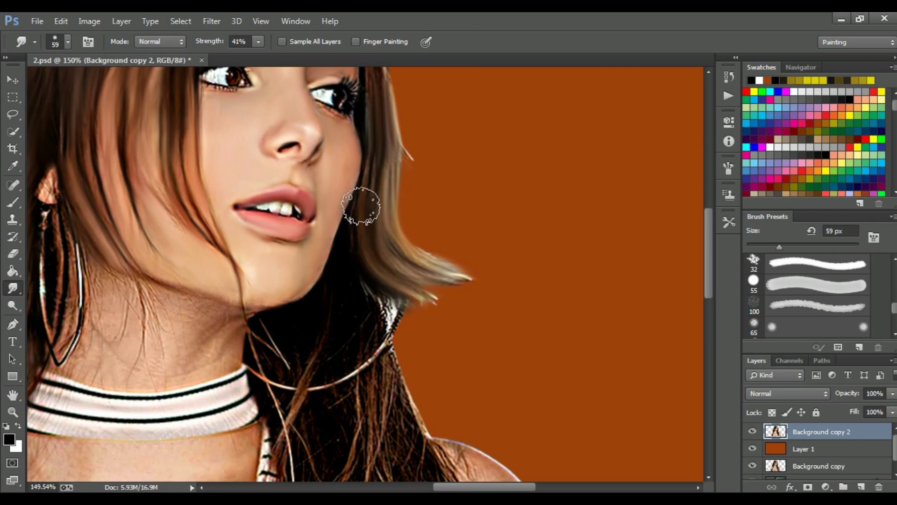
{"action": "scroll", "coordinate": [327, 234], "scroll_direction": "down", "scroll_amount": 2}
{"action": "mouse_move", "coordinate": [289, 272]}
{"action": "left_mouse_down"}
{"action": "mouse_move", "coordinate": [374, 245]}
{"action": "mouse_move", "coordinate": [251, 260]}
{"action": "left_mouse_up"}
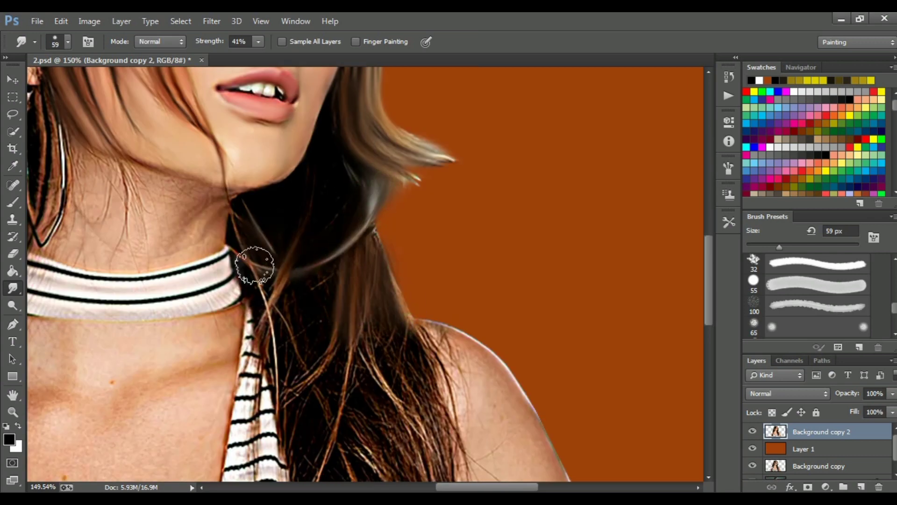
Smear the lower hair strands and hair ends into smooth painterly strokes
{"action": "scroll", "coordinate": [227, 157], "scroll_direction": "down", "scroll_amount": 4}
{"action": "mouse_move", "coordinate": [226, 157]}
{"action": "left_mouse_down"}
{"action": "mouse_move", "coordinate": [304, 116]}
{"action": "mouse_move", "coordinate": [336, 236]}
{"action": "mouse_move", "coordinate": [386, 296]}
{"action": "mouse_move", "coordinate": [281, 241]}
{"action": "mouse_move", "coordinate": [236, 136]}
{"action": "mouse_move", "coordinate": [260, 211]}
{"action": "mouse_move", "coordinate": [253, 224]}
{"action": "mouse_move", "coordinate": [321, 197]}
{"action": "left_mouse_up"}
{"action": "scroll", "coordinate": [261, 210], "scroll_direction": "down", "scroll_amount": 3}
{"action": "scroll", "coordinate": [321, 197], "scroll_direction": "down", "scroll_amount": 3}
{"action": "mouse_move", "coordinate": [260, 160]}
{"action": "left_mouse_down"}
{"action": "mouse_move", "coordinate": [286, 240]}
{"action": "mouse_move", "coordinate": [324, 244]}
{"action": "mouse_move", "coordinate": [329, 195]}
{"action": "left_mouse_up"}
{"action": "scroll", "coordinate": [329, 195], "scroll_direction": "down", "scroll_amount": 5}
{"action": "scroll", "coordinate": [231, 212], "scroll_direction": "up", "scroll_amount": 2}
Zoom in, shrink the Smudge brush, and smudge away the thin strands crossing the shoulder
{"action": "scroll", "coordinate": [231, 212], "scroll_direction": "up", "scroll_amount": 3}
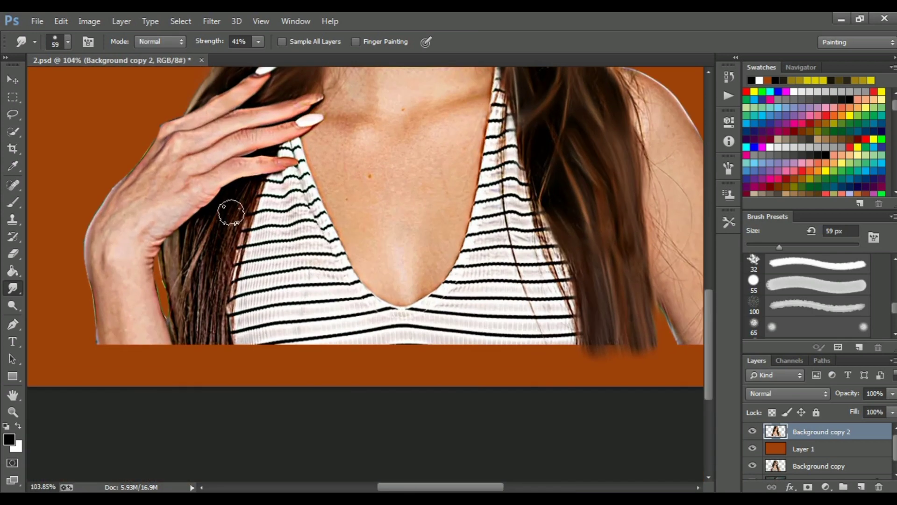
{"action": "scroll", "coordinate": [390, 140], "scroll_direction": "up", "scroll_amount": 3}
{"action": "scroll", "coordinate": [406, 177], "scroll_direction": "up", "scroll_amount": 1}
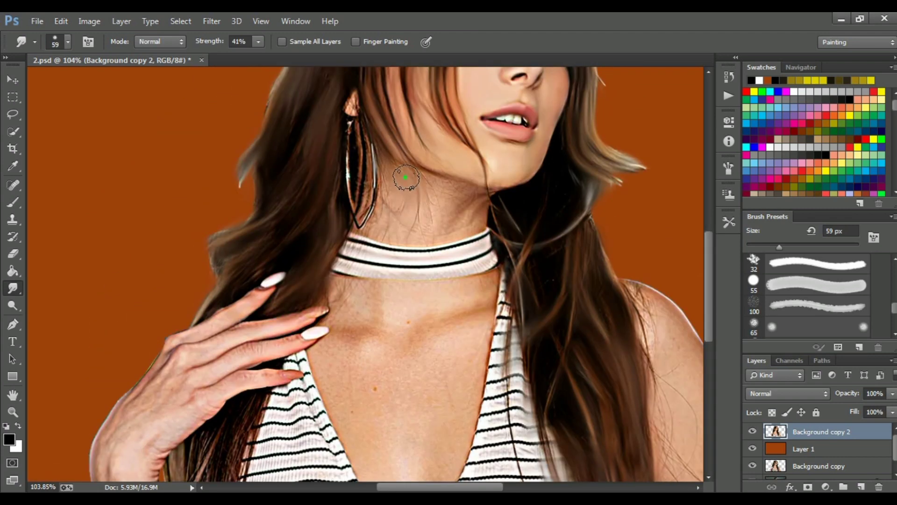
{"action": "scroll", "coordinate": [406, 208], "scroll_direction": "up", "scroll_amount": 5}
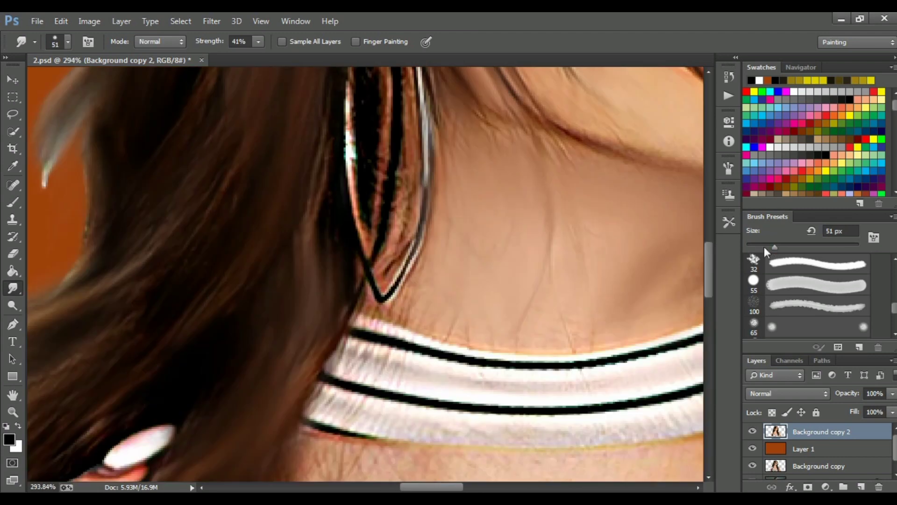
{"action": "key", "text": "bracketleft"}
{"action": "key", "text": "bracketleft"}
{"action": "key", "text": "bracketleft"}
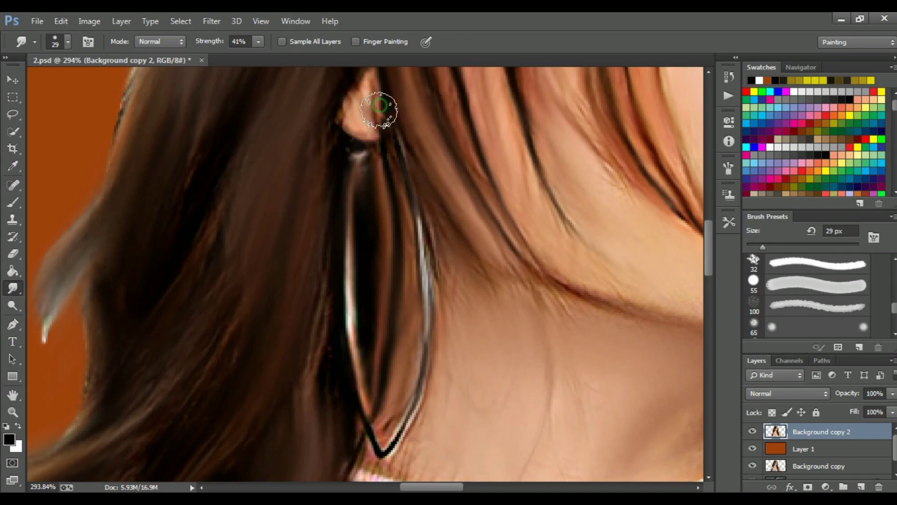
{"action": "scroll", "coordinate": [380, 104], "scroll_direction": "down", "scroll_amount": 5}
{"action": "scroll", "coordinate": [458, 350], "scroll_direction": "up", "scroll_amount": 3}
{"action": "scroll", "coordinate": [612, 167], "scroll_direction": "down", "scroll_amount": 4}
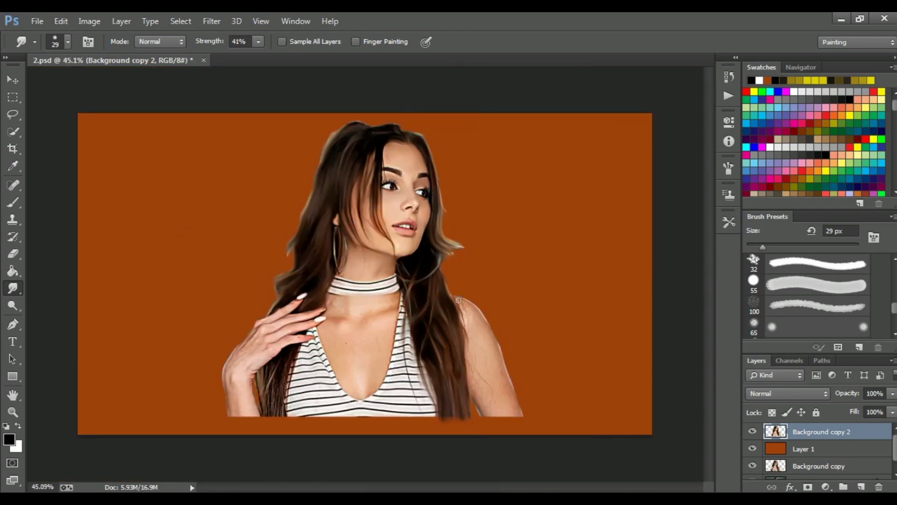
{"action": "scroll", "coordinate": [533, 187], "scroll_direction": "up", "scroll_amount": 5}
{"action": "left_click_drag", "start_coordinate": [512, 217], "coordinate": [585, 249]}
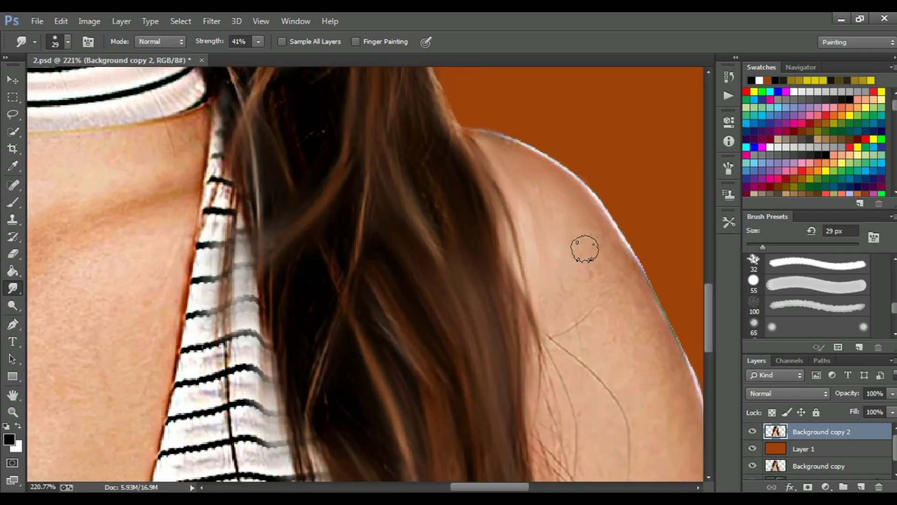
{"action": "left_click_drag", "start_coordinate": [624, 348], "coordinate": [578, 215]}
{"action": "scroll", "coordinate": [710, 320], "scroll_direction": "down", "scroll_amount": 3}
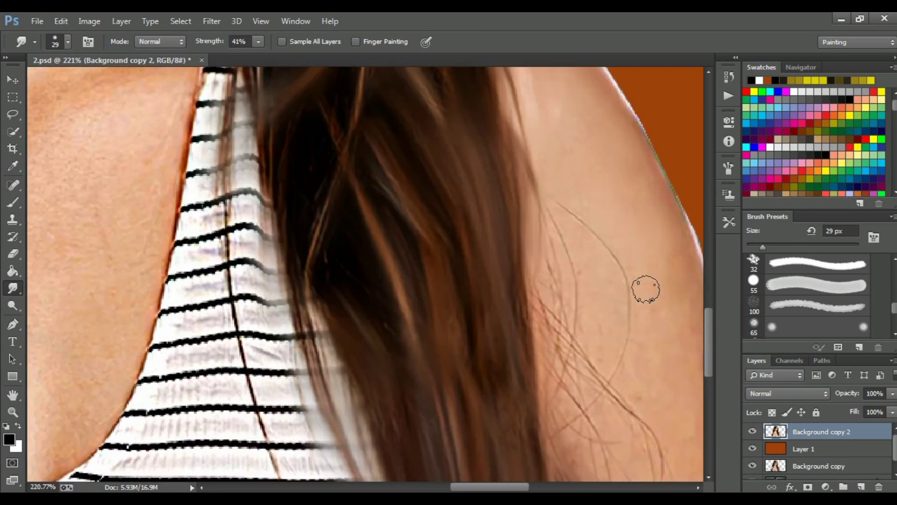
{"action": "scroll", "coordinate": [664, 338], "scroll_direction": "down", "scroll_amount": 2}
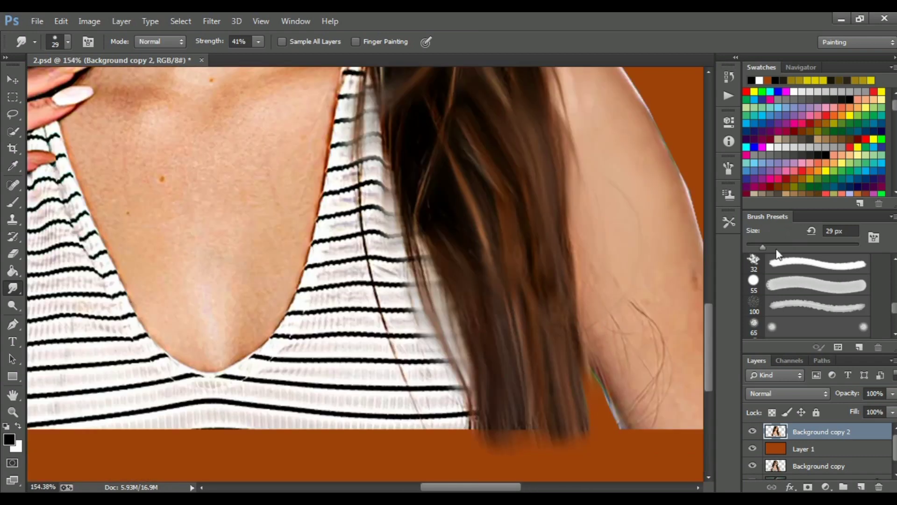
{"action": "left_click_drag", "start_coordinate": [691, 282], "coordinate": [577, 251]}
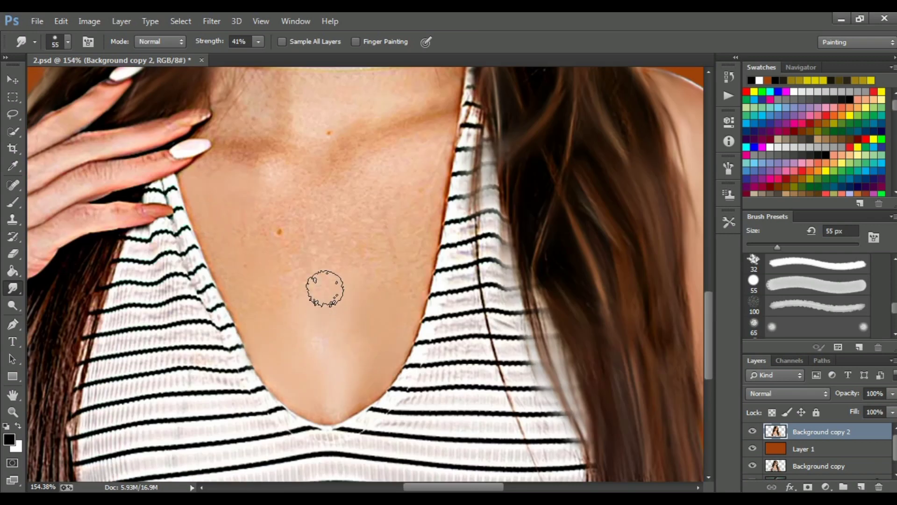
Smooth the upper chest and knuckle skin into a painted finish
{"action": "scroll", "coordinate": [417, 163], "scroll_direction": "up", "scroll_amount": 3}
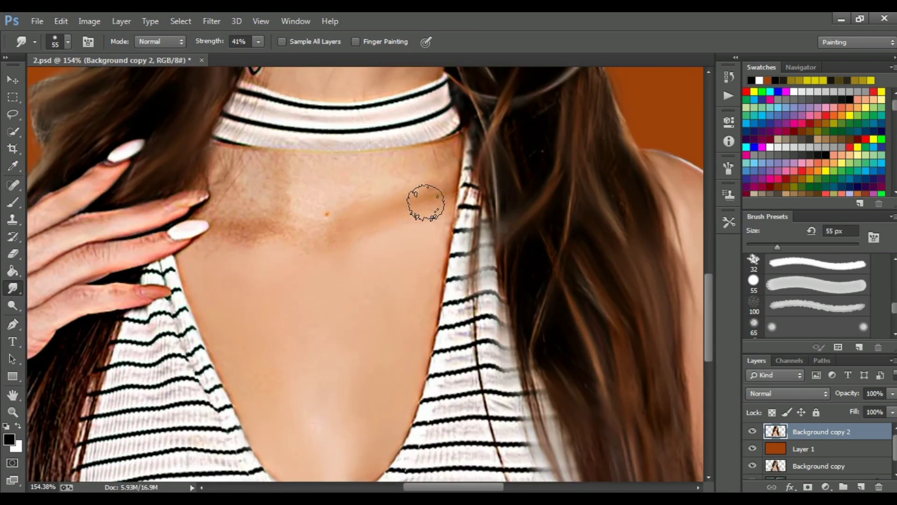
{"action": "left_click_drag", "start_coordinate": [256, 167], "coordinate": [271, 173]}
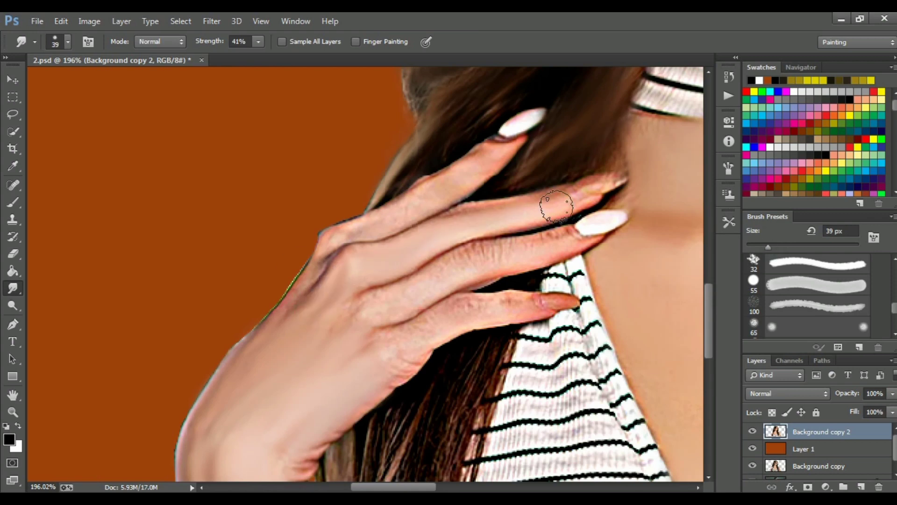
{"action": "mouse_move", "coordinate": [556, 205]}
{"action": "left_mouse_down"}
{"action": "mouse_move", "coordinate": [380, 220]}
{"action": "mouse_move", "coordinate": [350, 314]}
{"action": "mouse_move", "coordinate": [577, 196]}
{"action": "left_mouse_up"}
{"action": "scroll", "coordinate": [378, 377], "scroll_direction": "down", "scroll_amount": 3}
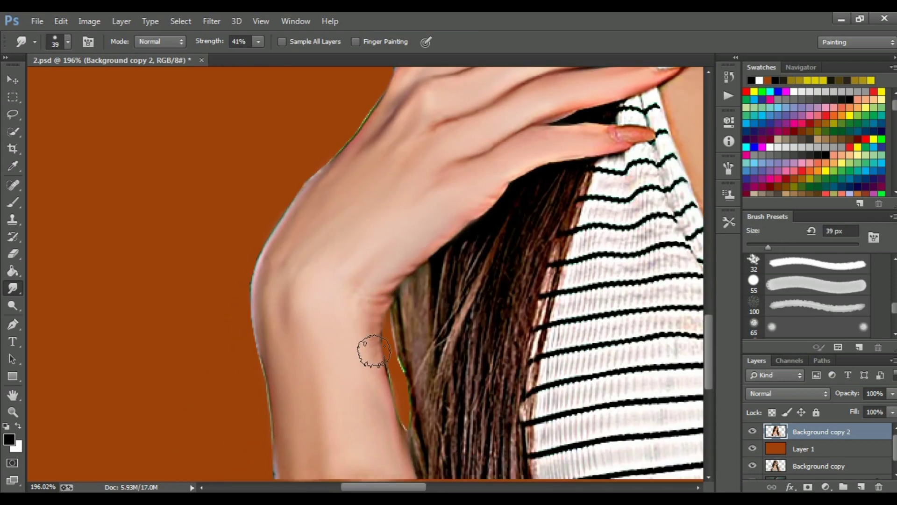
{"action": "scroll", "coordinate": [370, 354], "scroll_direction": "down", "scroll_amount": 2}
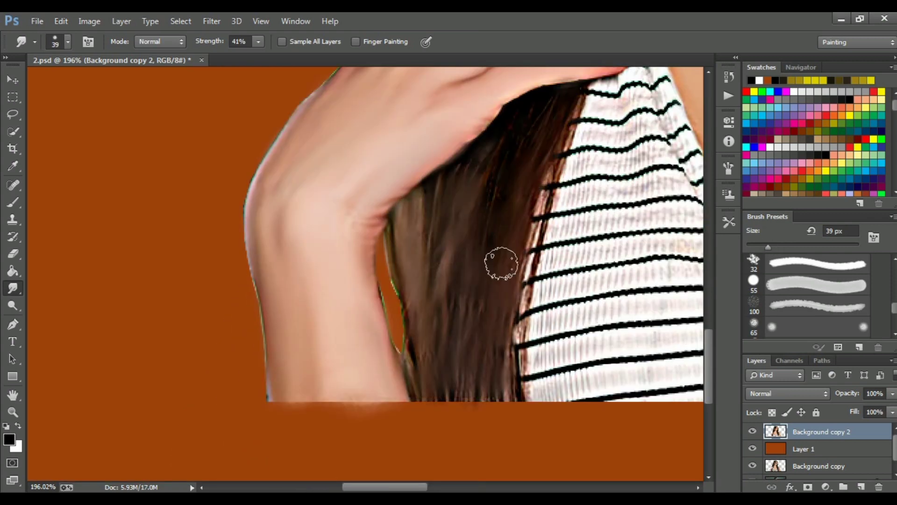
{"action": "scroll", "coordinate": [497, 202], "scroll_direction": "up", "scroll_amount": 3}
{"action": "scroll", "coordinate": [398, 145], "scroll_direction": "down", "scroll_amount": 4}
{"action": "scroll", "coordinate": [399, 145], "scroll_direction": "up", "scroll_amount": 2}
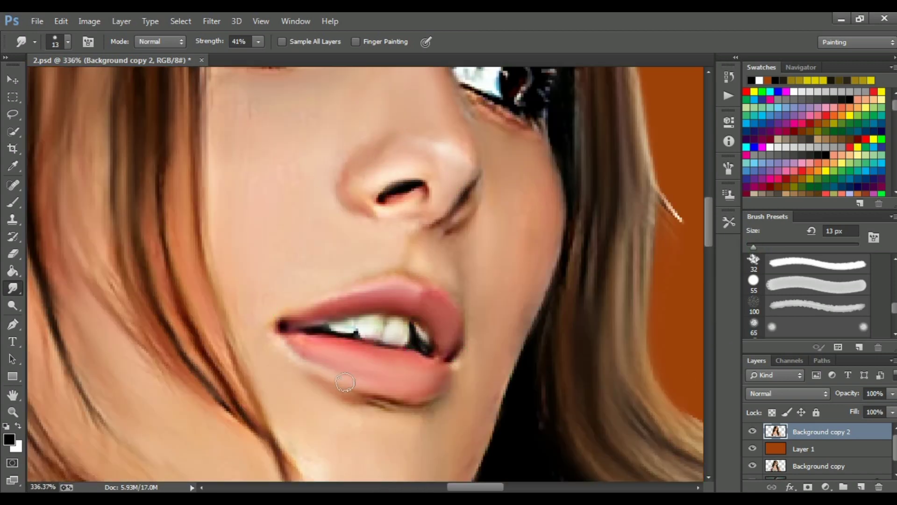
Zoom to 407%, smudge the lower lashes under the left eye, then zoom out fully
{"action": "scroll", "coordinate": [478, 386], "scroll_direction": "up", "scroll_amount": 2}
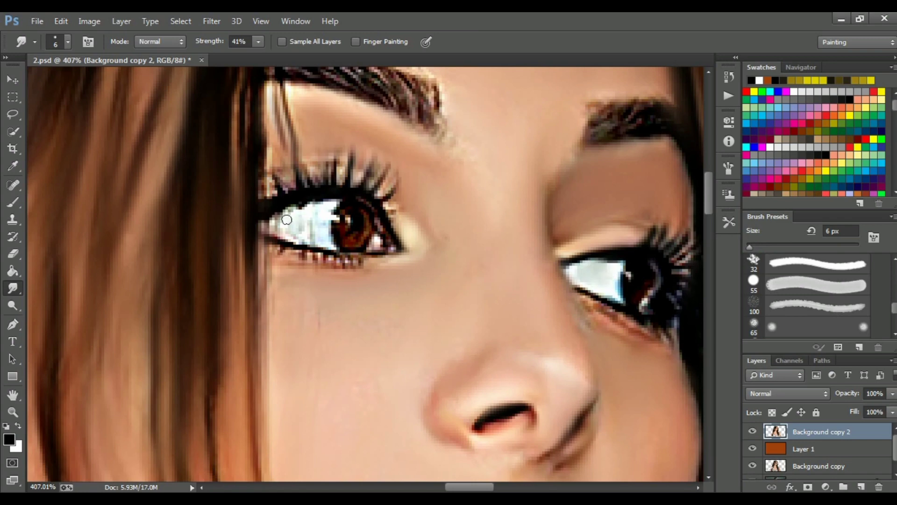
{"action": "left_click_drag", "start_coordinate": [333, 263], "coordinate": [400, 257]}
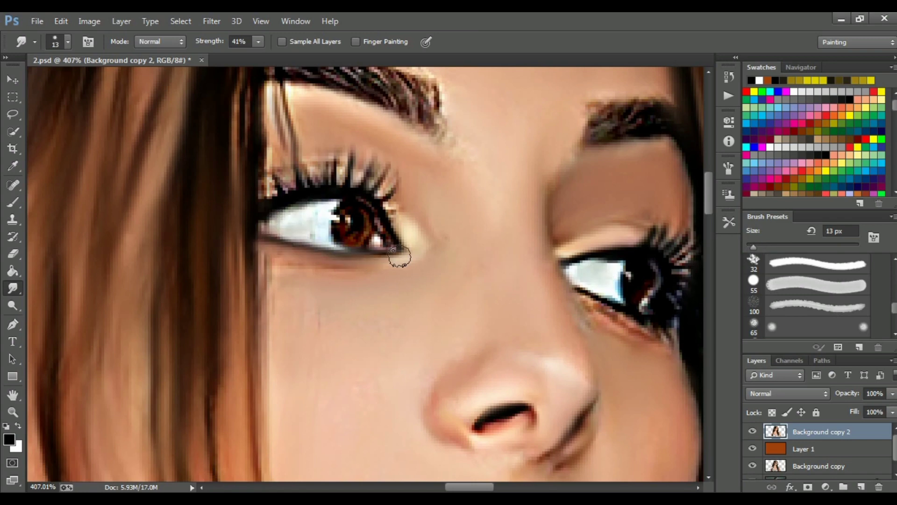
{"action": "scroll", "coordinate": [561, 229], "scroll_direction": "right", "scroll_amount": 3}
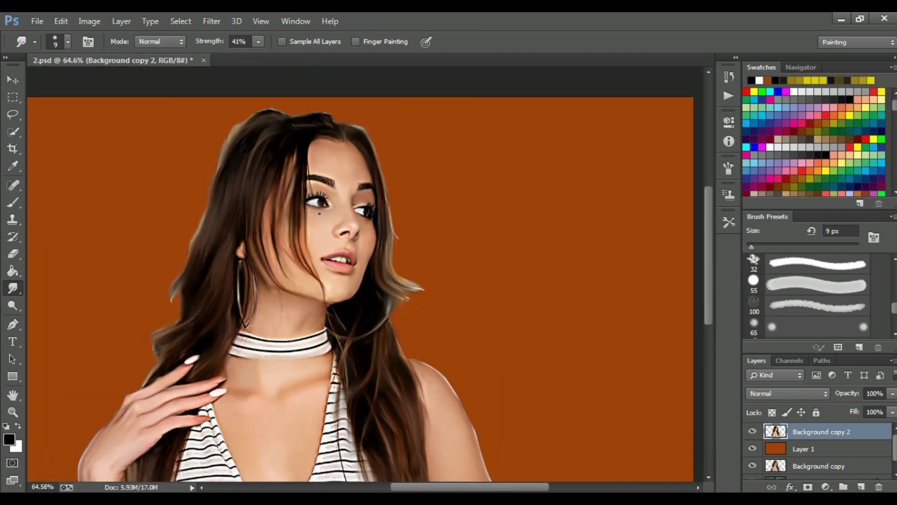
{"action": "scroll", "coordinate": [451, 246], "scroll_direction": "down", "scroll_amount": 1}
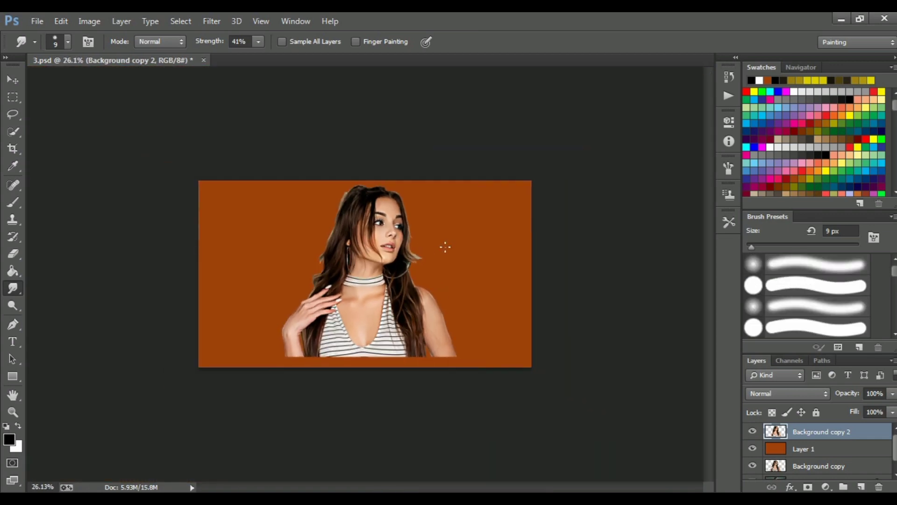
Make Layer 1 active and load the 300 px cloud brush at 52% opacity
{"action": "left_click", "coordinate": [809, 450]}
{"action": "scroll", "coordinate": [219, 206], "scroll_direction": "up", "scroll_amount": 2}
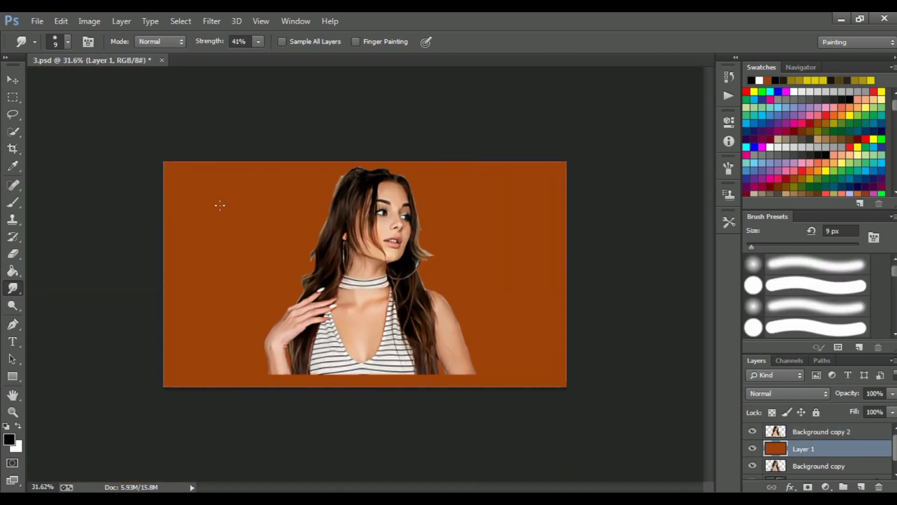
{"action": "left_click", "coordinate": [13, 202]}
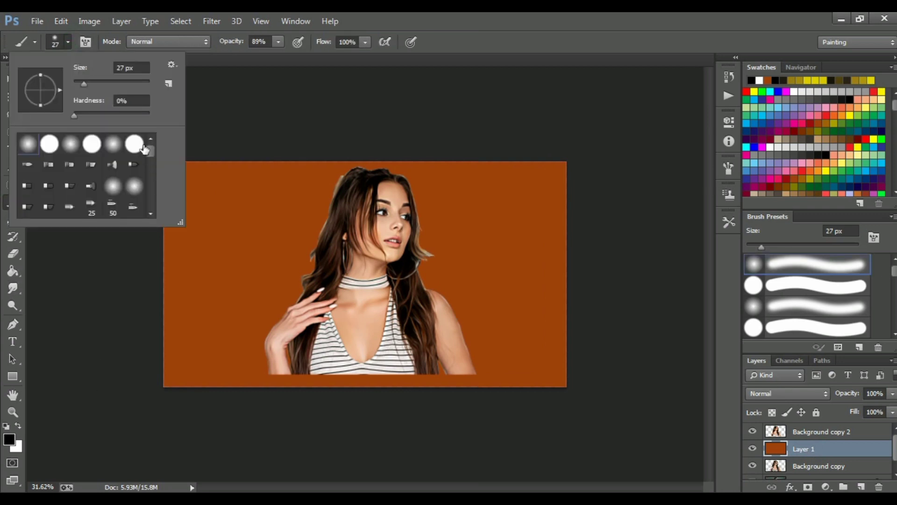
{"action": "left_click_drag", "start_coordinate": [150, 142], "coordinate": [151, 192]}
{"action": "left_click", "coordinate": [92, 185]}
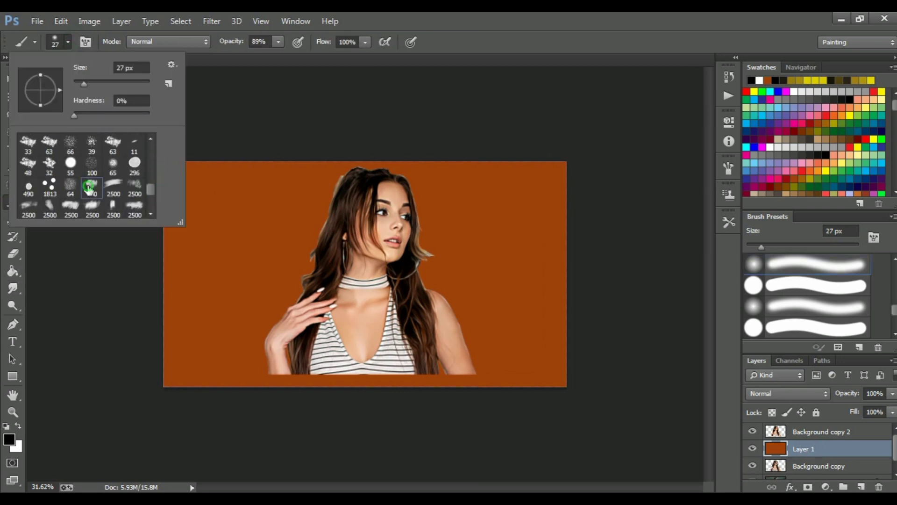
{"action": "left_click", "coordinate": [305, 132]}
{"action": "scroll", "coordinate": [329, 123], "scroll_direction": "up", "scroll_amount": 1}
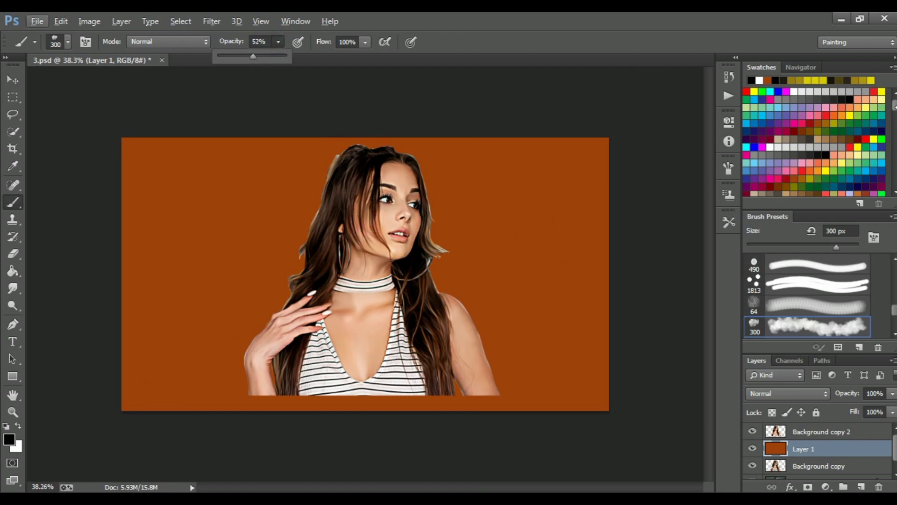
Paint blue cloud strokes around the woman over the orange background on Layer 1, at 52% opacity
{"action": "left_click", "coordinate": [883, 161]}
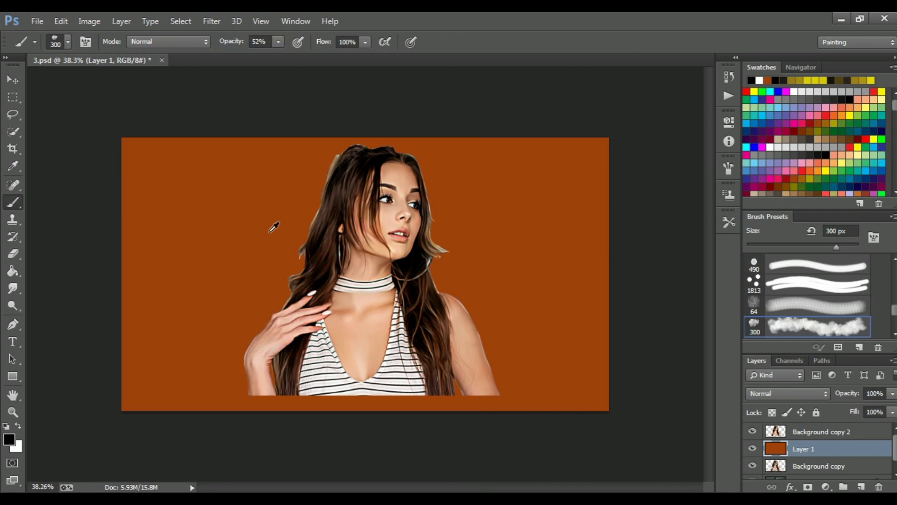
{"action": "mouse_move", "coordinate": [273, 226]}
{"action": "left_mouse_down"}
{"action": "mouse_move", "coordinate": [407, 194]}
{"action": "mouse_move", "coordinate": [482, 300]}
{"action": "mouse_move", "coordinate": [488, 166]}
{"action": "mouse_move", "coordinate": [513, 281]}
{"action": "left_mouse_up"}
{"action": "mouse_move", "coordinate": [234, 187]}
{"action": "left_mouse_down"}
{"action": "mouse_move", "coordinate": [208, 290]}
{"action": "mouse_move", "coordinate": [149, 211]}
{"action": "left_mouse_up"}
{"action": "left_click_drag", "start_coordinate": [570, 187], "coordinate": [499, 224]}
{"action": "mouse_move", "coordinate": [584, 257]}
{"action": "left_mouse_down"}
{"action": "mouse_move", "coordinate": [537, 184]}
{"action": "mouse_move", "coordinate": [575, 280]}
{"action": "mouse_move", "coordinate": [561, 374]}
{"action": "left_mouse_up"}
Add red clouds on the background edges and light teal clouds across the bottom
{"action": "left_click", "coordinate": [321, 170], "text": "alt"}
{"action": "left_click", "coordinate": [746, 91]}
{"action": "mouse_move", "coordinate": [154, 150]}
{"action": "left_mouse_down"}
{"action": "mouse_move", "coordinate": [173, 290]}
{"action": "mouse_move", "coordinate": [248, 261]}
{"action": "left_mouse_up"}
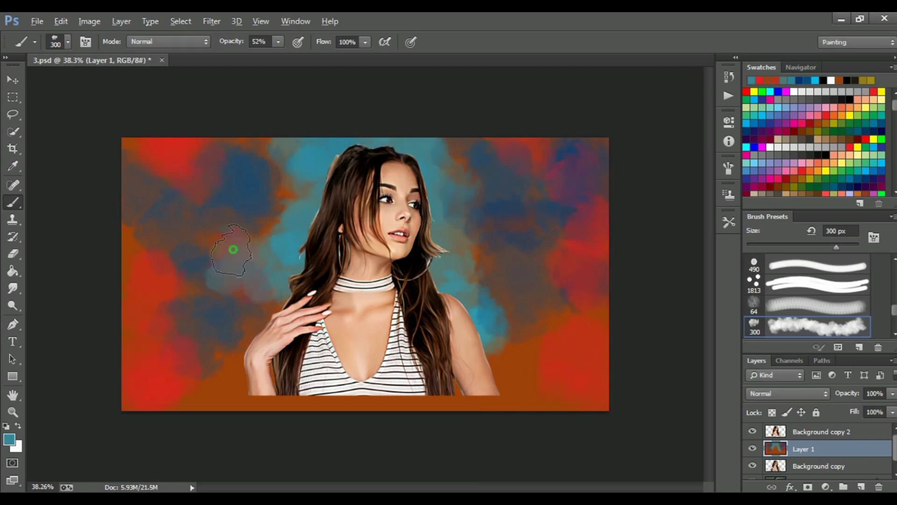
{"action": "left_click", "coordinate": [815, 80]}
{"action": "mouse_move", "coordinate": [140, 388]}
{"action": "left_mouse_down"}
{"action": "mouse_move", "coordinate": [514, 401]}
{"action": "mouse_move", "coordinate": [608, 355]}
{"action": "left_mouse_up"}
Repaint the upper-left, right and bottom-left clouds with grey-blue and sampled teal
{"action": "left_click", "coordinate": [226, 293], "text": "alt"}
{"action": "left_click_drag", "start_coordinate": [225, 266], "coordinate": [159, 149]}
{"action": "left_click", "coordinate": [159, 263], "text": "alt"}
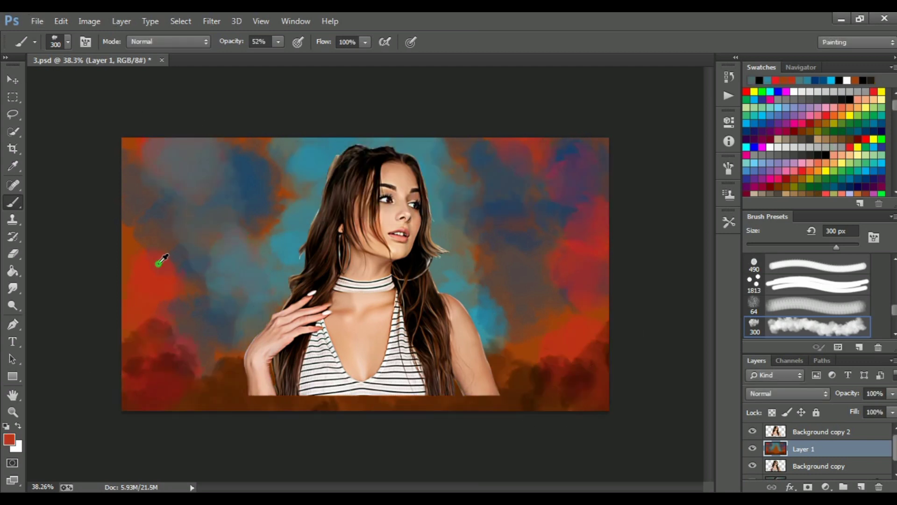
{"action": "left_click_drag", "start_coordinate": [262, 154], "coordinate": [240, 221]}
{"action": "left_click_drag", "start_coordinate": [145, 154], "coordinate": [140, 196]}
{"action": "left_click_drag", "start_coordinate": [596, 224], "coordinate": [583, 377]}
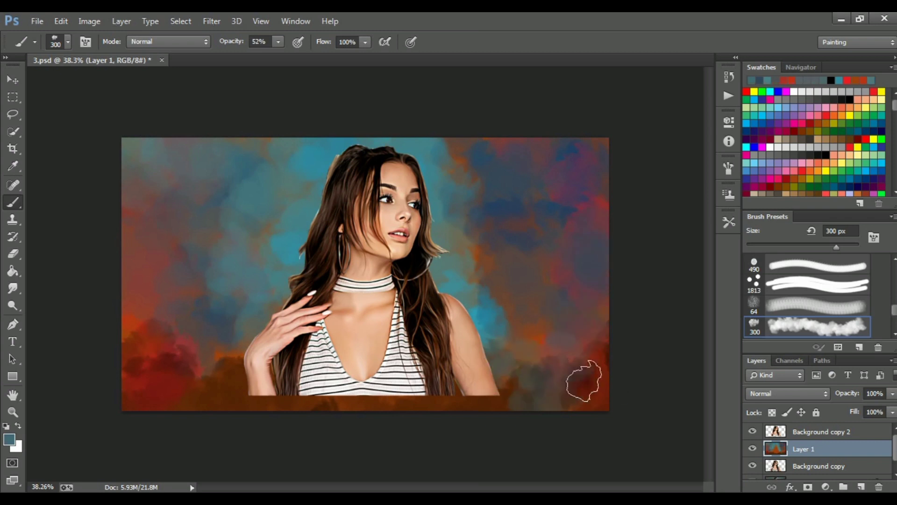
{"action": "left_click_drag", "start_coordinate": [140, 374], "coordinate": [234, 355]}
Paint bright cyan around the head and shoulder, then yellow clouds on both sides
{"action": "left_click", "coordinate": [301, 219], "text": "alt"}
{"action": "mouse_move", "coordinate": [300, 220]}
{"action": "left_mouse_down"}
{"action": "mouse_move", "coordinate": [380, 150]}
{"action": "mouse_move", "coordinate": [486, 303]}
{"action": "mouse_move", "coordinate": [490, 220]}
{"action": "mouse_move", "coordinate": [490, 273]}
{"action": "left_mouse_up"}
{"action": "mouse_move", "coordinate": [252, 186]}
{"action": "left_mouse_down"}
{"action": "mouse_move", "coordinate": [170, 170]}
{"action": "mouse_move", "coordinate": [183, 356]}
{"action": "left_mouse_up"}
{"action": "left_click", "coordinate": [531, 236], "text": "alt"}
{"action": "left_click", "coordinate": [881, 92]}
{"action": "left_click_drag", "start_coordinate": [561, 154], "coordinate": [570, 289]}
{"action": "mouse_move", "coordinate": [130, 280]}
{"action": "left_mouse_down"}
{"action": "mouse_move", "coordinate": [164, 215]}
{"action": "mouse_move", "coordinate": [168, 327]}
{"action": "left_mouse_up"}
Add peach clouds on the left and right, then red clouds along both edges
{"action": "left_click", "coordinate": [833, 155]}
{"action": "left_click_drag", "start_coordinate": [140, 280], "coordinate": [197, 236]}
{"action": "left_click_drag", "start_coordinate": [154, 177], "coordinate": [210, 327]}
{"action": "mouse_move", "coordinate": [467, 234]}
{"action": "left_mouse_down"}
{"action": "mouse_move", "coordinate": [525, 156]}
{"action": "mouse_move", "coordinate": [574, 318]}
{"action": "left_mouse_up"}
{"action": "left_click", "coordinate": [789, 179]}
{"action": "left_click_drag", "start_coordinate": [584, 196], "coordinate": [551, 345]}
{"action": "left_click_drag", "start_coordinate": [141, 122], "coordinate": [155, 318]}
Paint teal clouds across the top and cover the right-side red and yellow with greenish teal
{"action": "left_click", "coordinate": [290, 187], "text": "alt"}
{"action": "left_click_drag", "start_coordinate": [280, 233], "coordinate": [467, 150]}
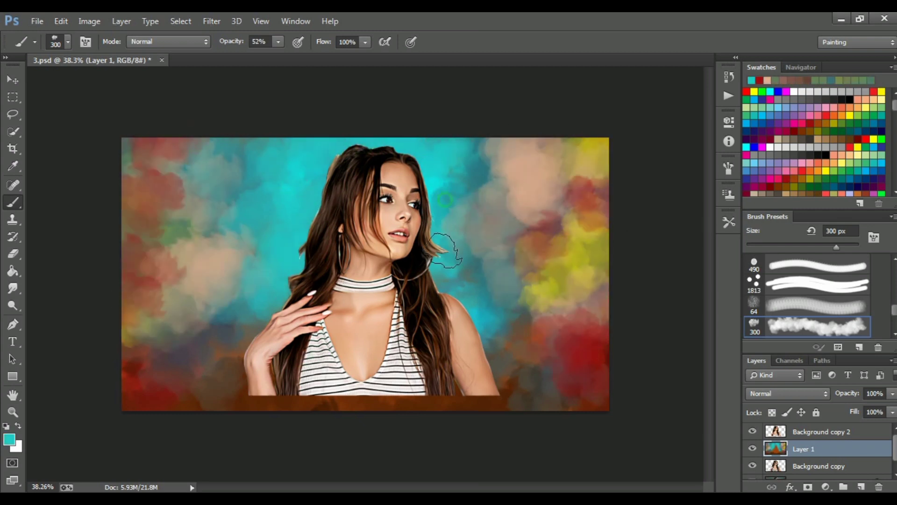
{"action": "left_click_drag", "start_coordinate": [467, 262], "coordinate": [544, 154]}
{"action": "left_click", "coordinate": [541, 158], "text": "alt"}
{"action": "mouse_move", "coordinate": [579, 187]}
{"action": "left_mouse_down"}
{"action": "mouse_move", "coordinate": [537, 280]}
{"action": "mouse_move", "coordinate": [585, 327]}
{"action": "left_mouse_up"}
{"action": "left_click", "coordinate": [481, 170], "text": "alt"}
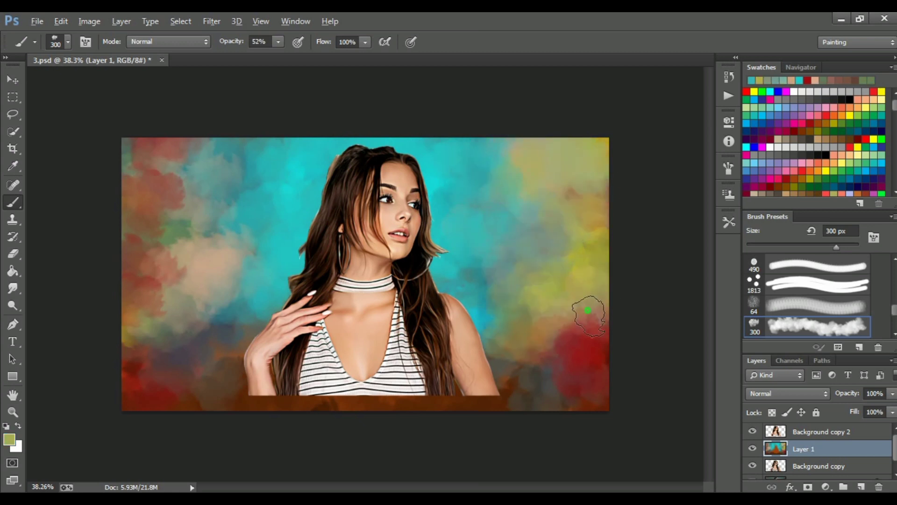
{"action": "left_click_drag", "start_coordinate": [584, 201], "coordinate": [579, 374]}
Paint muted brown and teal on the upper-left, and darken the lower-left and bottom edge
{"action": "left_click", "coordinate": [164, 187], "text": "alt"}
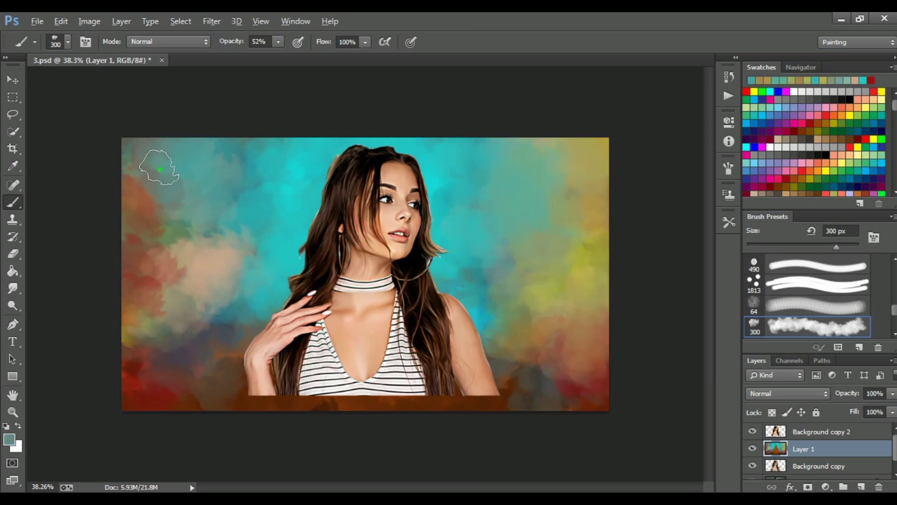
{"action": "mouse_move", "coordinate": [140, 145]}
{"action": "left_mouse_down"}
{"action": "mouse_move", "coordinate": [147, 242]}
{"action": "mouse_move", "coordinate": [244, 266]}
{"action": "left_mouse_up"}
{"action": "left_click", "coordinate": [226, 234], "text": "alt"}
{"action": "left_click_drag", "start_coordinate": [226, 234], "coordinate": [248, 193]}
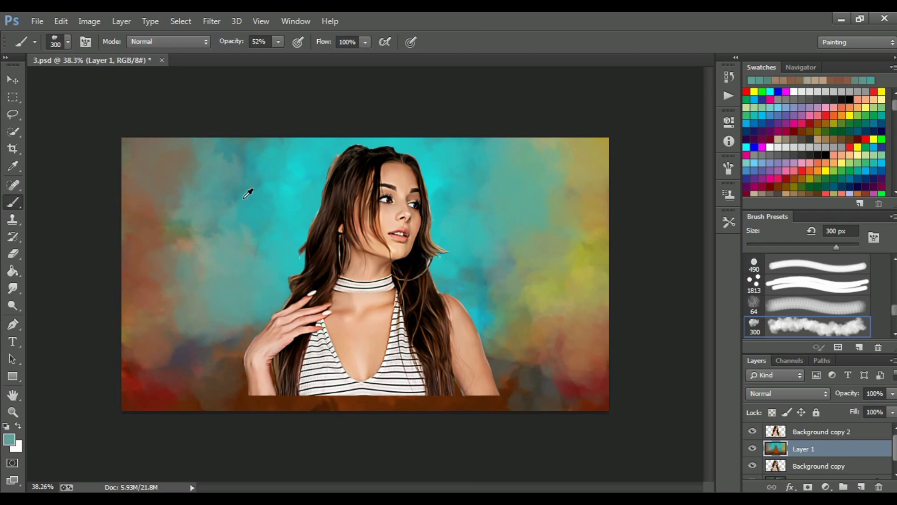
{"action": "left_click_drag", "start_coordinate": [261, 365], "coordinate": [129, 374]}
{"action": "left_click_drag", "start_coordinate": [275, 402], "coordinate": [603, 398]}
Add olive clouds on the right, warm brown bottom-right, and a pale pink bottom strip
{"action": "left_click", "coordinate": [240, 318], "text": "alt"}
{"action": "left_click", "coordinate": [474, 286], "text": "alt"}
{"action": "left_click_drag", "start_coordinate": [504, 289], "coordinate": [553, 314]}
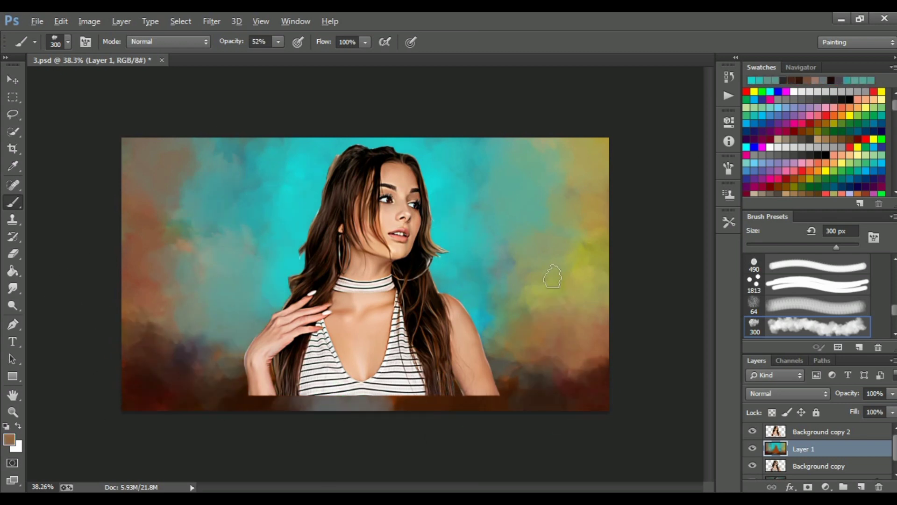
{"action": "left_click", "coordinate": [553, 314], "text": "alt"}
{"action": "mouse_move", "coordinate": [591, 248]}
{"action": "left_mouse_down"}
{"action": "mouse_move", "coordinate": [631, 345]}
{"action": "mouse_move", "coordinate": [170, 406]}
{"action": "left_mouse_up"}
{"action": "left_click", "coordinate": [135, 309], "text": "alt"}
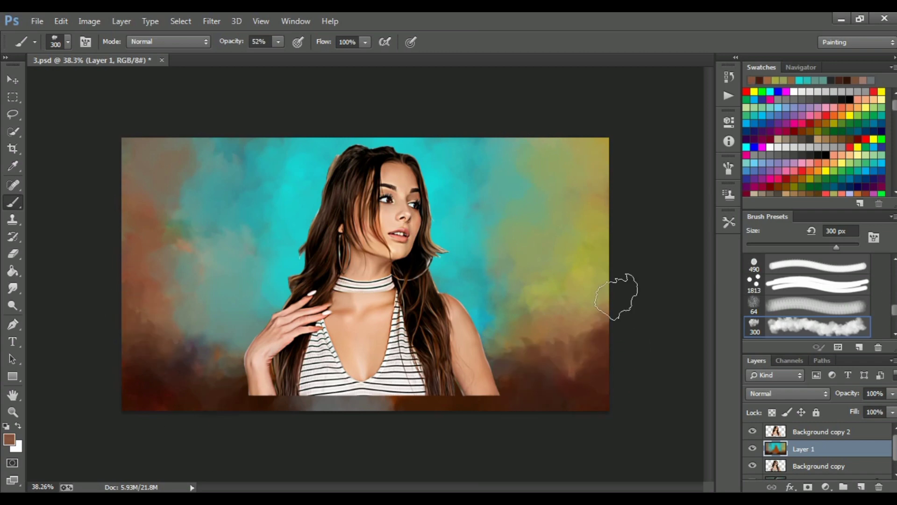
{"action": "left_click", "coordinate": [341, 401], "text": "alt"}
{"action": "left_click_drag", "start_coordinate": [341, 401], "coordinate": [388, 401]}
Smudge the bottom edge of the Background copy 2 portrait into the background
{"action": "left_click", "coordinate": [13, 289]}
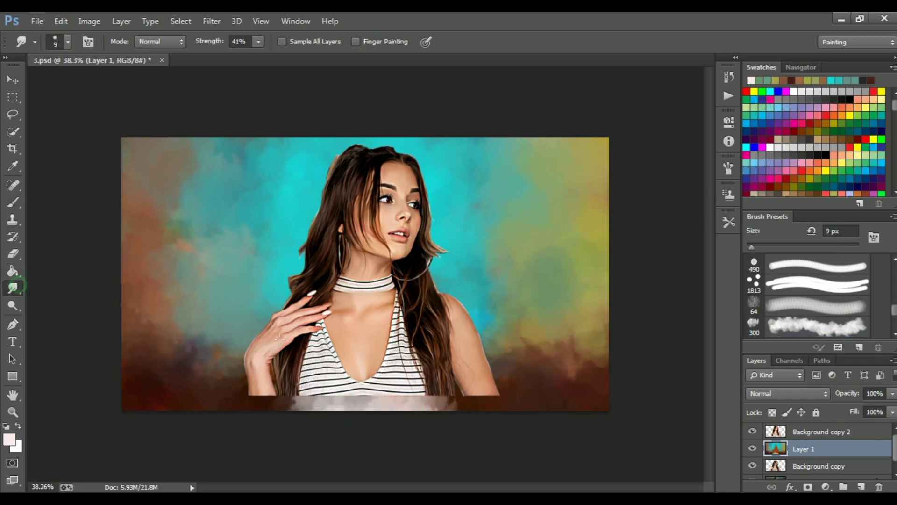
{"action": "left_click", "coordinate": [822, 431]}
{"action": "scroll", "coordinate": [330, 330], "scroll_direction": "up", "scroll_amount": 3}
{"action": "mouse_move", "coordinate": [331, 330]}
{"action": "left_mouse_down"}
{"action": "mouse_move", "coordinate": [461, 352]}
{"action": "mouse_move", "coordinate": [581, 345]}
{"action": "left_mouse_up"}
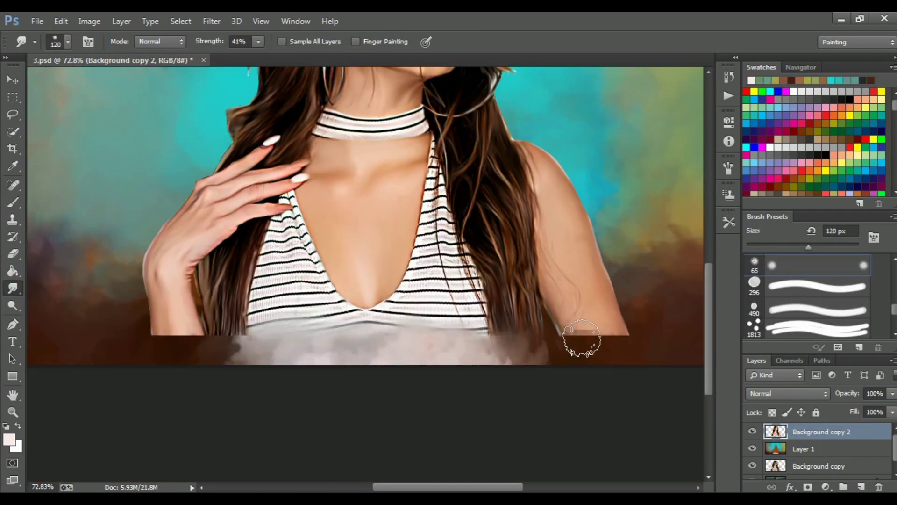
{"action": "scroll", "coordinate": [224, 355], "scroll_direction": "down", "scroll_amount": 2}
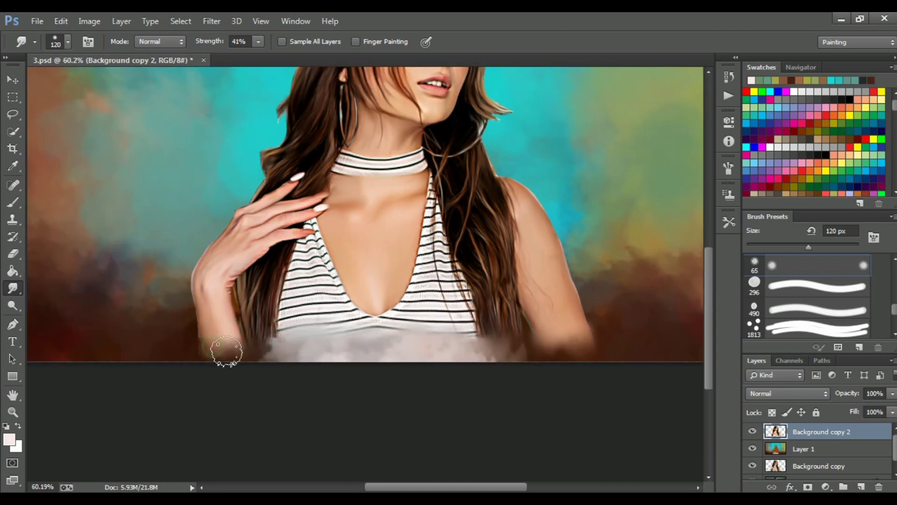
{"action": "scroll", "coordinate": [210, 415], "scroll_direction": "down", "scroll_amount": 2}
Back on Layer 1, paint brown along the bottom and darken the bottom, left and right edges in black
{"action": "key", "text": "alt+bracketleft"}
{"action": "key", "text": "b"}
{"action": "key", "text": "shift+period"}
{"action": "left_click", "coordinate": [303, 413], "text": "alt"}
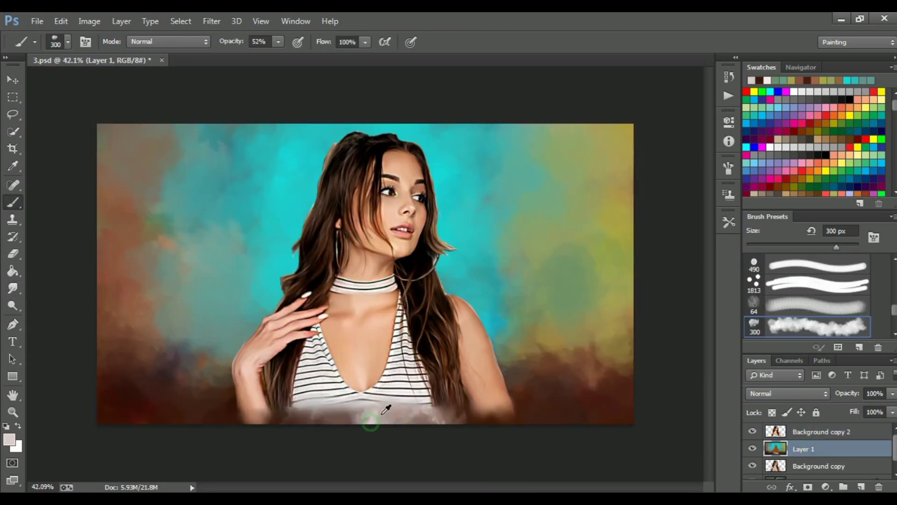
{"action": "mouse_move", "coordinate": [304, 414]}
{"action": "left_mouse_down"}
{"action": "mouse_move", "coordinate": [437, 421]}
{"action": "mouse_move", "coordinate": [693, 355]}
{"action": "left_mouse_up"}
{"action": "key", "text": "d"}
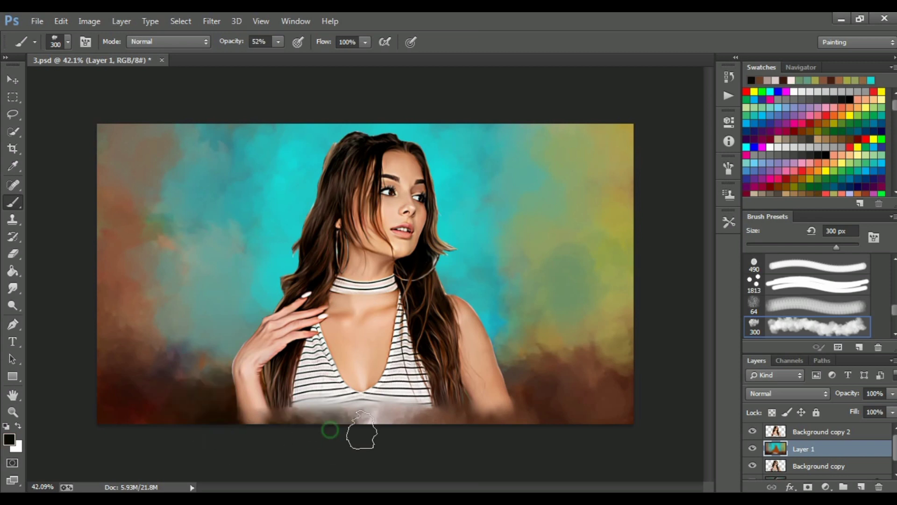
{"action": "left_click_drag", "start_coordinate": [360, 430], "coordinate": [76, 156]}
{"action": "left_click_drag", "start_coordinate": [650, 160], "coordinate": [640, 355]}
Cover the right edge in olive and the left edge and bottom centre in olive-grey
{"action": "left_click", "coordinate": [607, 178], "text": "alt"}
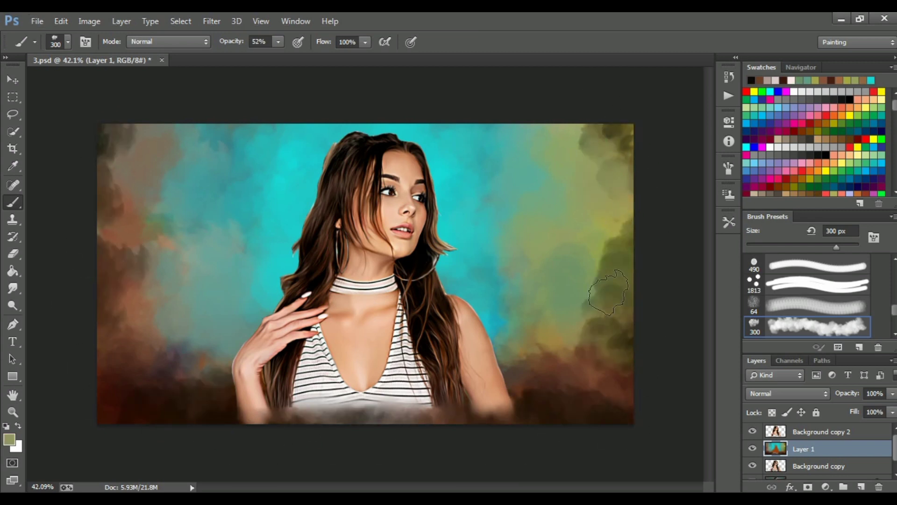
{"action": "left_click_drag", "start_coordinate": [612, 327], "coordinate": [620, 200]}
{"action": "left_click_drag", "start_coordinate": [631, 364], "coordinate": [593, 234]}
{"action": "mouse_move", "coordinate": [135, 154]}
{"action": "left_mouse_down"}
{"action": "mouse_move", "coordinate": [120, 256]}
{"action": "mouse_move", "coordinate": [124, 364]}
{"action": "left_mouse_up"}
{"action": "left_click_drag", "start_coordinate": [444, 420], "coordinate": [356, 430]}
Brighten the greyish sky beside her face with sampled teal
{"action": "left_click", "coordinate": [12, 287]}
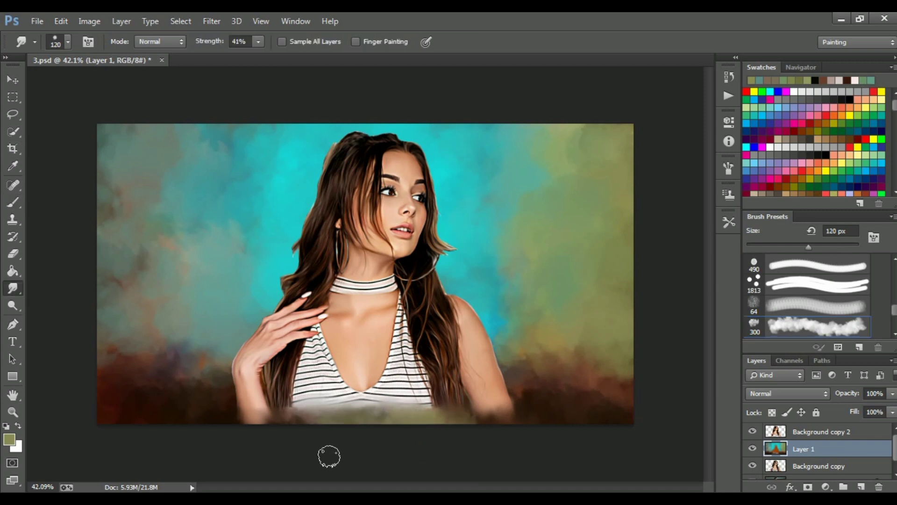
{"action": "left_click", "coordinate": [12, 203]}
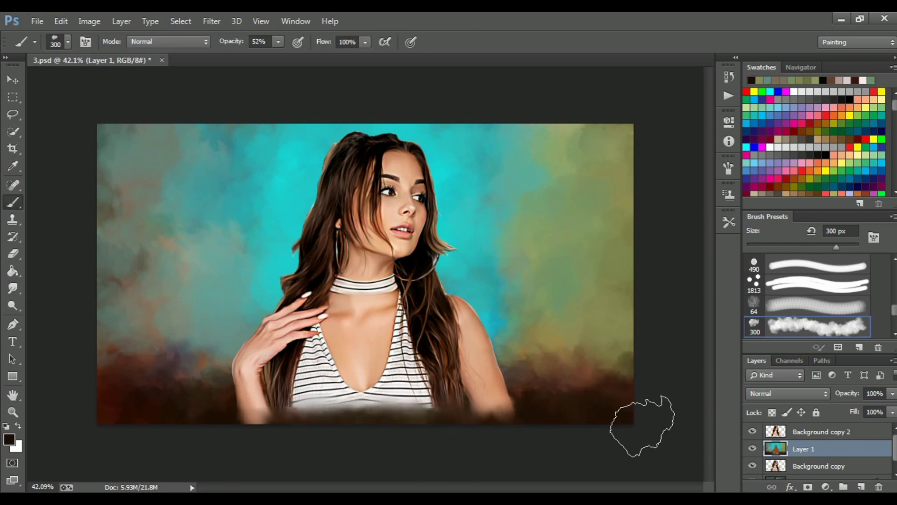
{"action": "left_click", "coordinate": [589, 259], "text": "alt"}
{"action": "scroll", "coordinate": [588, 260], "scroll_direction": "up", "scroll_amount": 1}
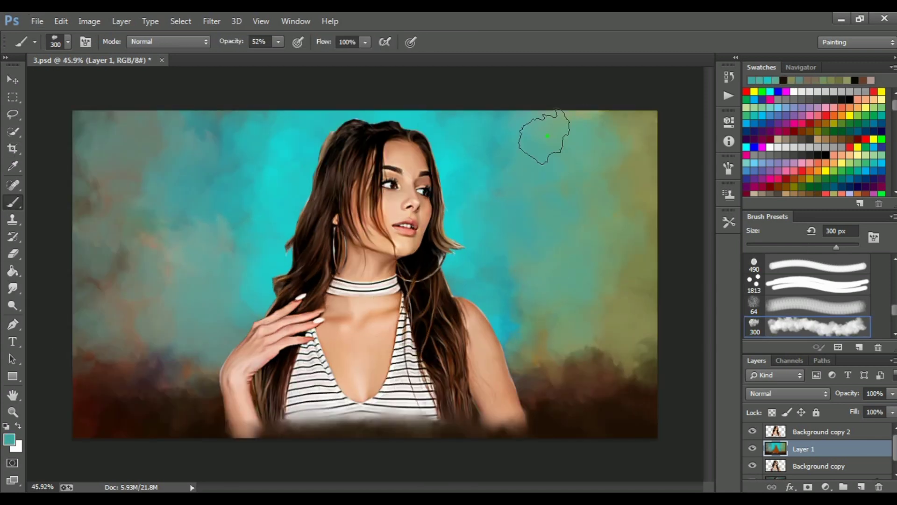
{"action": "left_click_drag", "start_coordinate": [230, 168], "coordinate": [227, 140]}
At 19% opacity, glaze reddish-brown and red strokes down both background sides, then fit the view
{"action": "left_click_drag", "start_coordinate": [279, 45], "coordinate": [247, 56]}
{"action": "left_click_drag", "start_coordinate": [621, 336], "coordinate": [621, 140]}
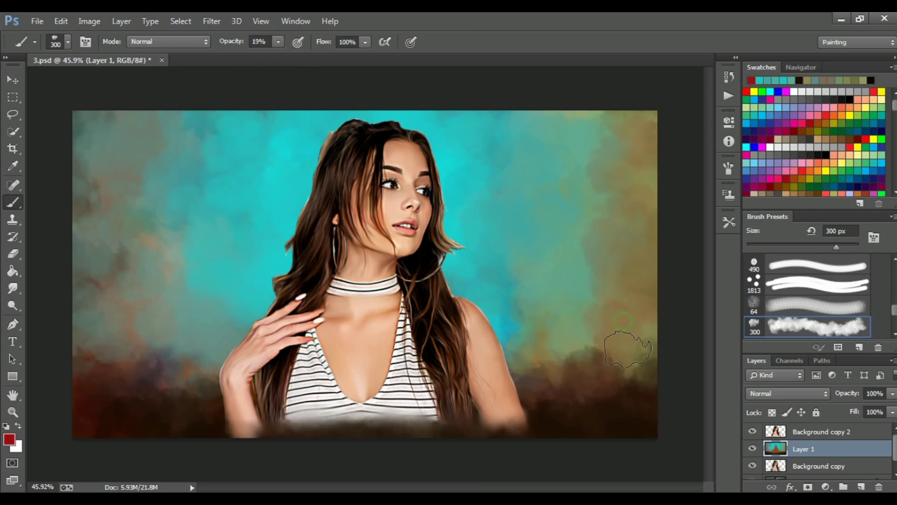
{"action": "left_click_drag", "start_coordinate": [140, 130], "coordinate": [176, 365]}
{"action": "left_click_drag", "start_coordinate": [598, 327], "coordinate": [640, 118]}
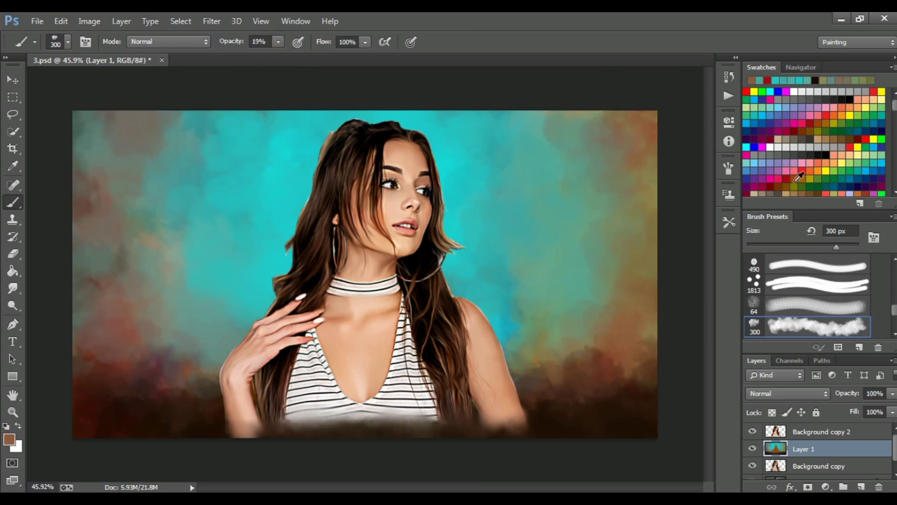
{"action": "left_click", "coordinate": [799, 176]}
{"action": "left_click_drag", "start_coordinate": [70, 140], "coordinate": [184, 380]}
{"action": "key", "text": "ctrl+minus"}
{"action": "key", "text": "ctrl+minus"}
{"action": "key", "text": "ctrl+minus"}
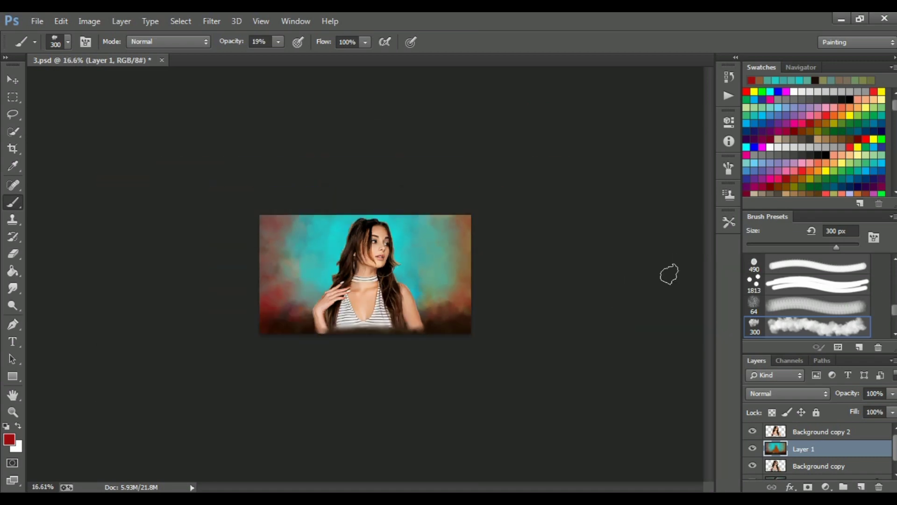
{"action": "key", "text": "ctrl+0"}
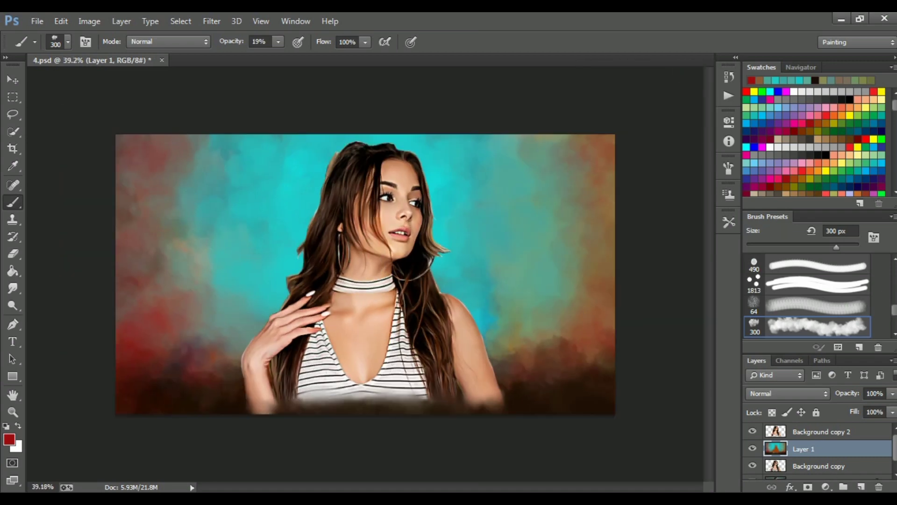
{"action": "left_click", "coordinate": [825, 486]}
Add a Curves adjustment layer clipped to the background layer
{"action": "key", "text": "Escape"}
{"action": "scroll", "coordinate": [578, 314], "scroll_direction": "down", "scroll_amount": 2}
{"action": "left_click", "coordinate": [826, 487]}
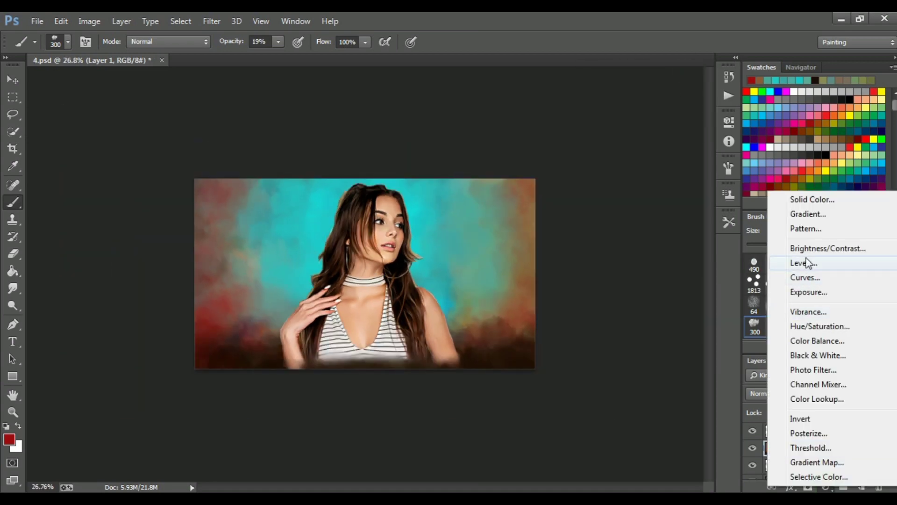
{"action": "left_click", "coordinate": [804, 277]}
{"action": "left_click", "coordinate": [612, 336]}
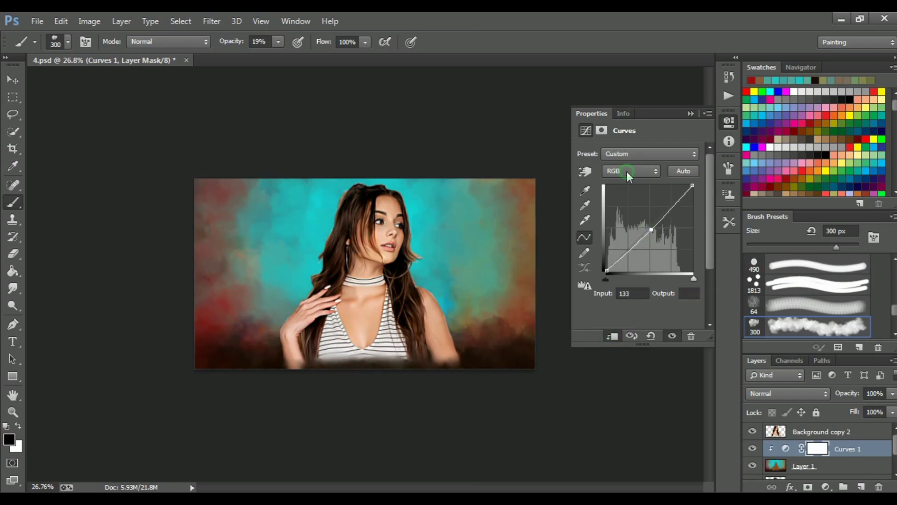
Raise the Green channel curve slightly after removing the midtone point
{"action": "left_click_drag", "start_coordinate": [651, 229], "coordinate": [633, 241]}
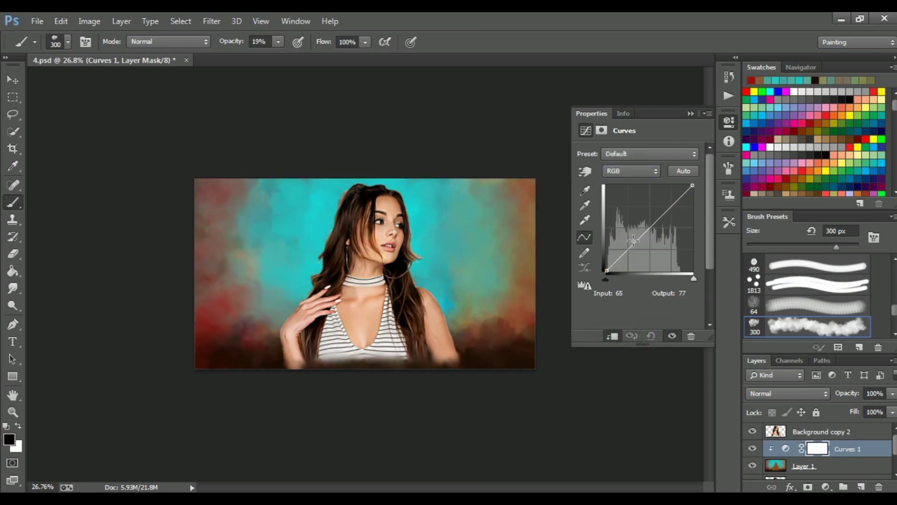
{"action": "key", "text": "alt+4"}
{"action": "left_click", "coordinate": [651, 231]}
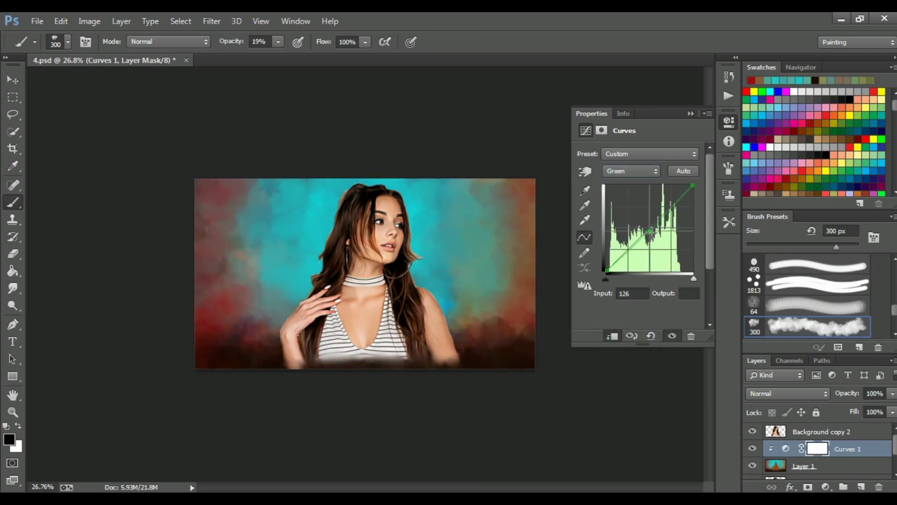
{"action": "left_click", "coordinate": [631, 170]}
{"action": "left_click", "coordinate": [616, 196]}
{"action": "left_click_drag", "start_coordinate": [651, 231], "coordinate": [650, 228]}
{"action": "left_click", "coordinate": [691, 113]}
Select Layer 1 and open Filter > Sharpen > Unsharp Mask (137%, 4.4 px)
{"action": "left_click", "coordinate": [829, 467]}
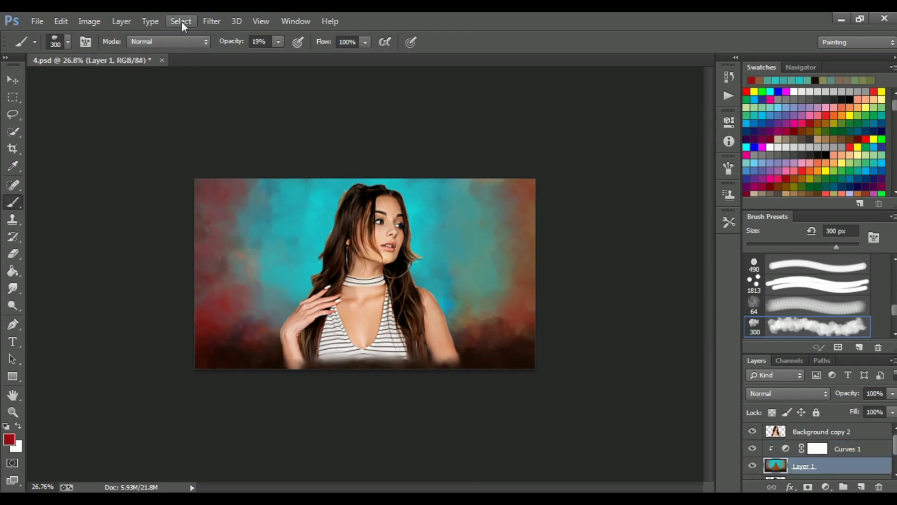
{"action": "left_click", "coordinate": [212, 21]}
{"action": "left_click", "coordinate": [421, 264]}
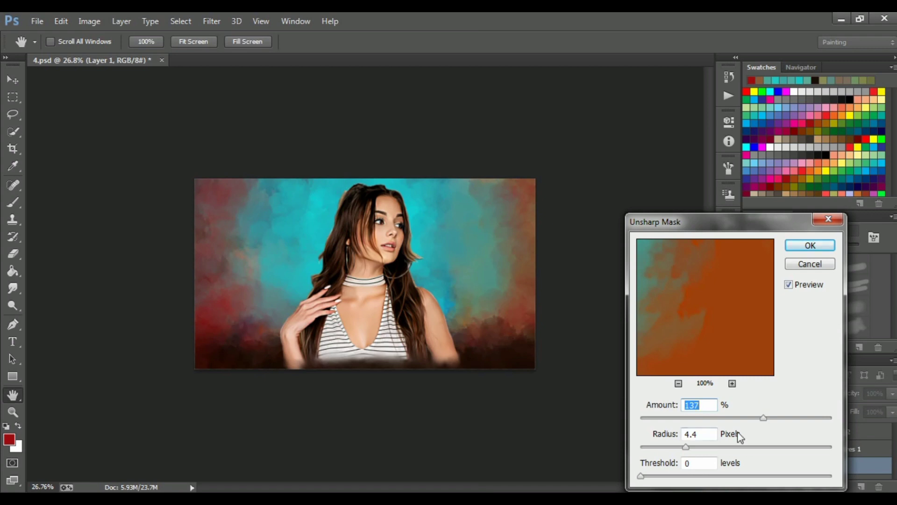
Apply the Unsharp Mask to the background and add an empty Layer 2
{"action": "key", "text": "Return"}
{"action": "key", "text": "b"}
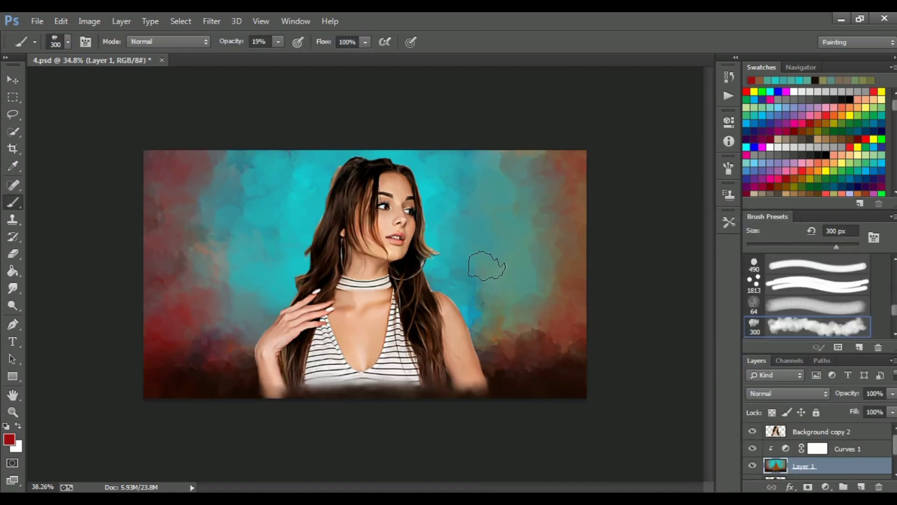
{"action": "scroll", "coordinate": [486, 271], "scroll_direction": "up", "scroll_amount": 2}
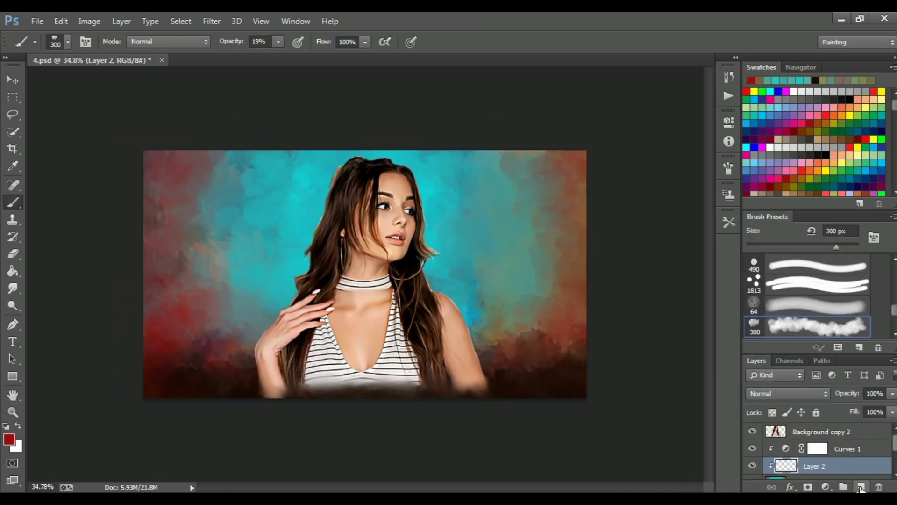
{"action": "left_click", "coordinate": [834, 452]}
Add a clipped Hue/Saturation adjustment on Layer 1 with hue shifted to −3
{"action": "left_click", "coordinate": [822, 467]}
{"action": "left_click", "coordinate": [825, 486]}
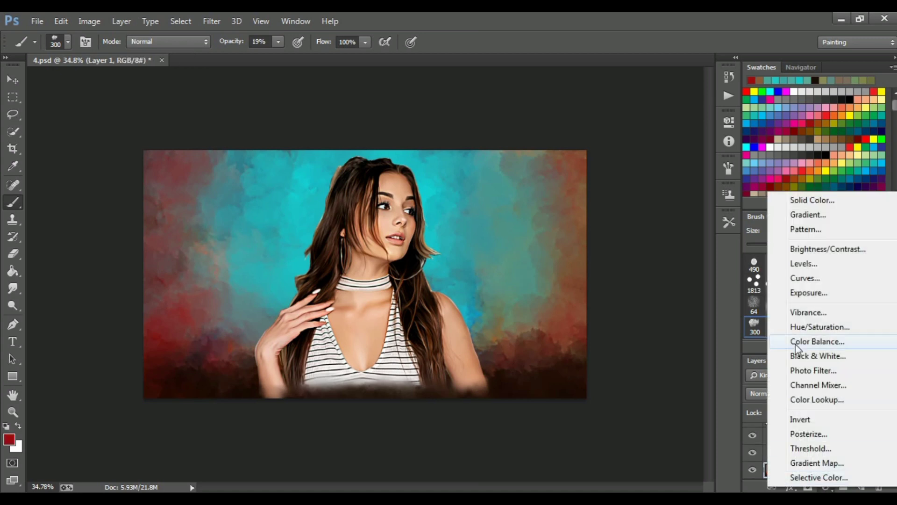
{"action": "left_click", "coordinate": [820, 326]}
{"action": "left_click_drag", "start_coordinate": [637, 204], "coordinate": [634, 202]}
{"action": "mouse_move", "coordinate": [614, 231]}
{"action": "left_mouse_down"}
{"action": "mouse_move", "coordinate": [660, 231]}
{"action": "mouse_move", "coordinate": [643, 231]}
{"action": "mouse_move", "coordinate": [629, 256]}
{"action": "mouse_move", "coordinate": [640, 255]}
{"action": "left_mouse_up"}
{"action": "left_click", "coordinate": [651, 336]}
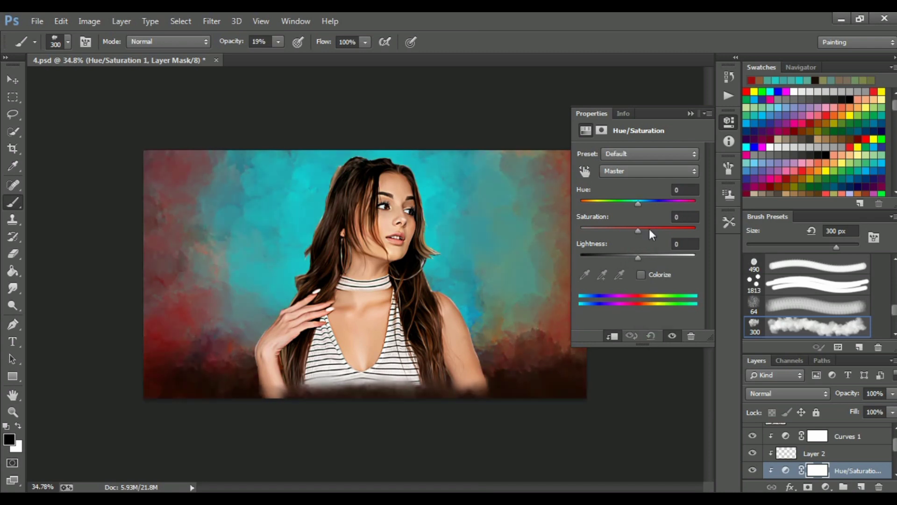
{"action": "left_click_drag", "start_coordinate": [638, 203], "coordinate": [635, 206]}
{"action": "left_click", "coordinate": [690, 113]}
Raise the background's contrast to 44 and try different Vibrance saturation amounts
{"action": "scroll", "coordinate": [818, 448], "scroll_direction": "down", "scroll_amount": 1}
{"action": "left_click", "coordinate": [804, 465]}
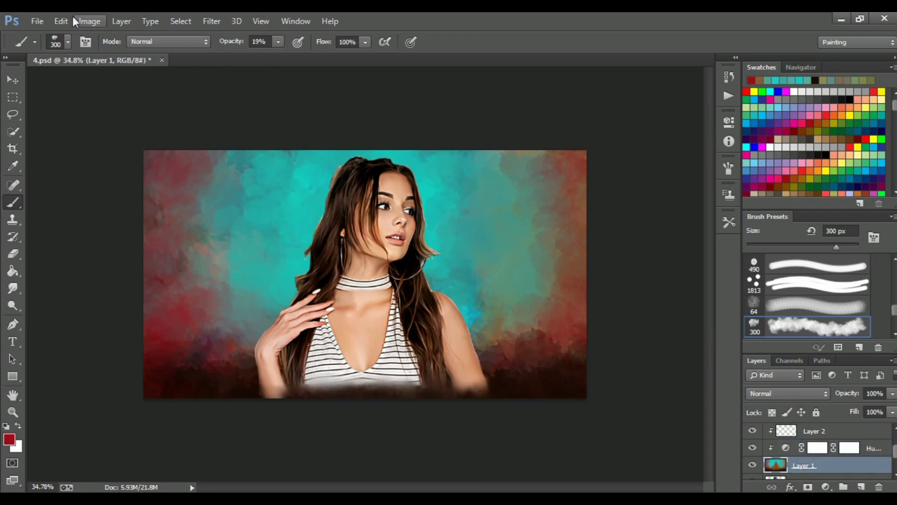
{"action": "left_click", "coordinate": [89, 21]}
{"action": "mouse_move", "coordinate": [128, 67]}
{"action": "left_click", "coordinate": [292, 55]}
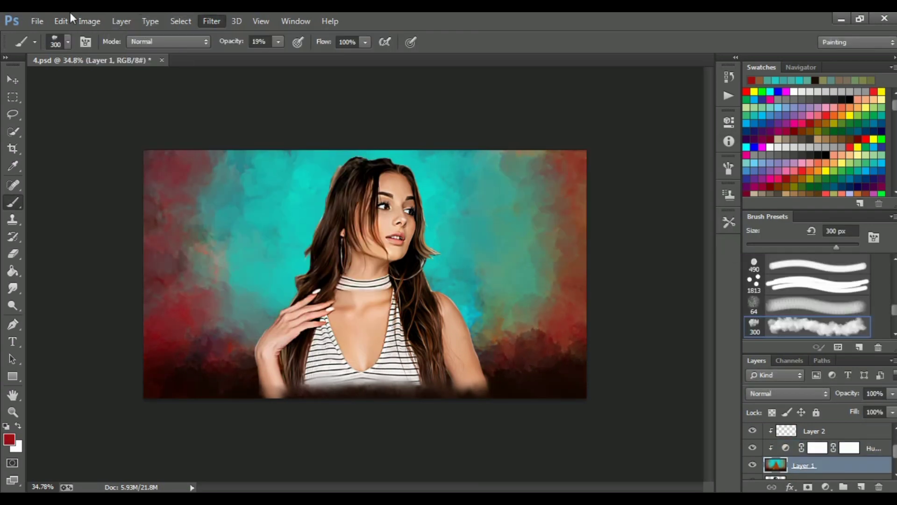
{"action": "left_click", "coordinate": [89, 21]}
{"action": "left_click", "coordinate": [264, 110]}
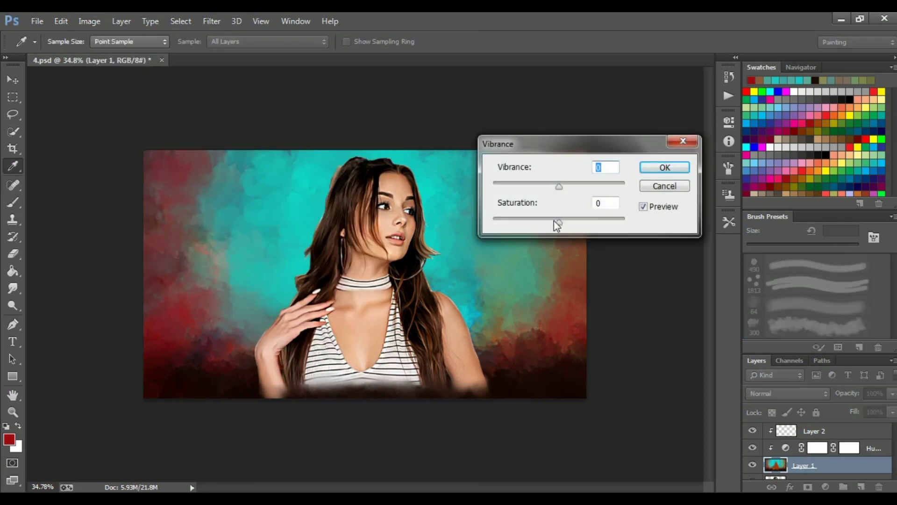
{"action": "mouse_move", "coordinate": [557, 225]}
{"action": "left_mouse_down"}
{"action": "mouse_move", "coordinate": [548, 223]}
{"action": "mouse_move", "coordinate": [582, 226]}
{"action": "mouse_move", "coordinate": [559, 222]}
{"action": "left_mouse_up"}
{"action": "scroll", "coordinate": [893, 449], "scroll_direction": "up", "scroll_amount": 3}
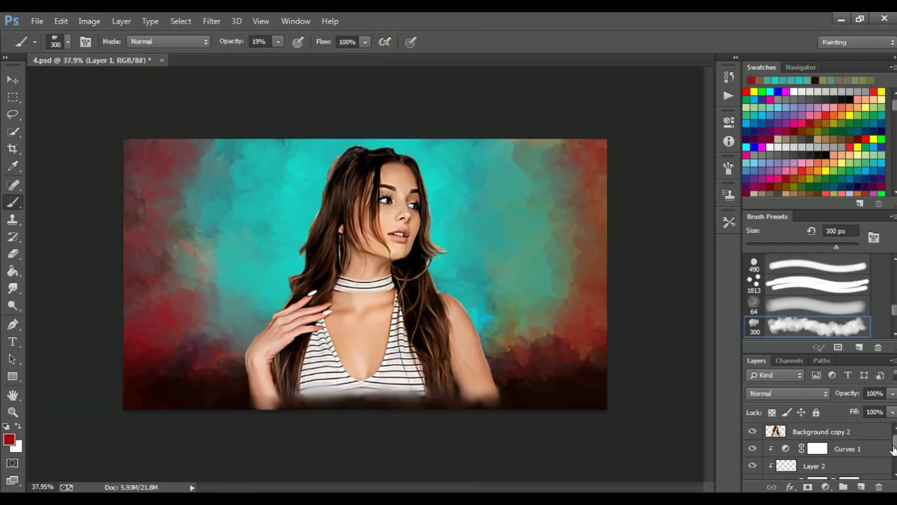
{"action": "left_click", "coordinate": [878, 448]}
{"action": "scroll", "coordinate": [864, 460], "scroll_direction": "down", "scroll_amount": 3}
Merge the layers, stamp visible, and add a Soft Light layer named lio
{"action": "right_click", "coordinate": [862, 461]}
{"action": "left_click", "coordinate": [660, 352]}
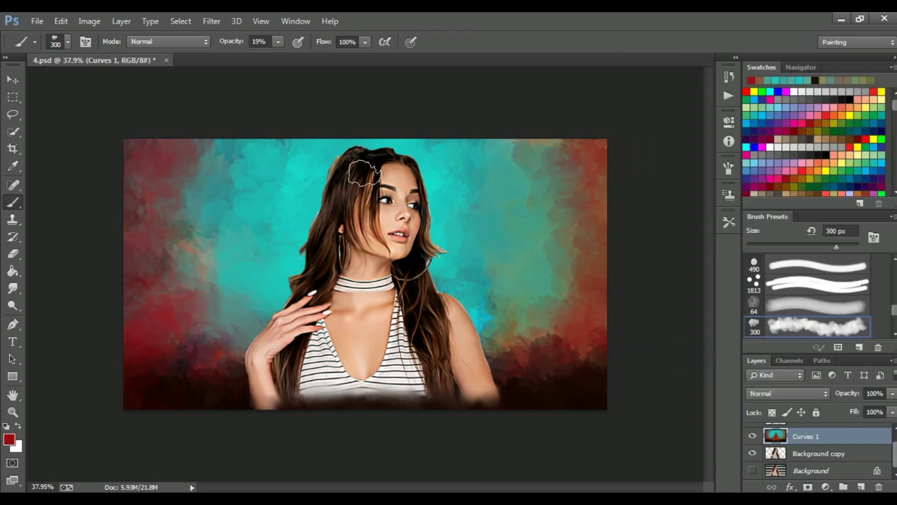
{"action": "key", "text": "ctrl+j"}
{"action": "key", "text": "ctrl+shift+alt+n"}
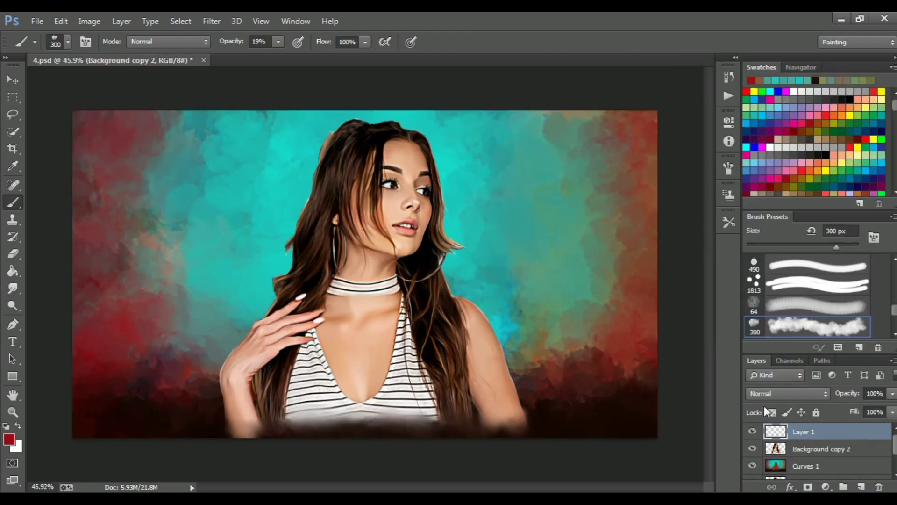
{"action": "type", "text": "lio"}
{"action": "key", "text": "Return"}
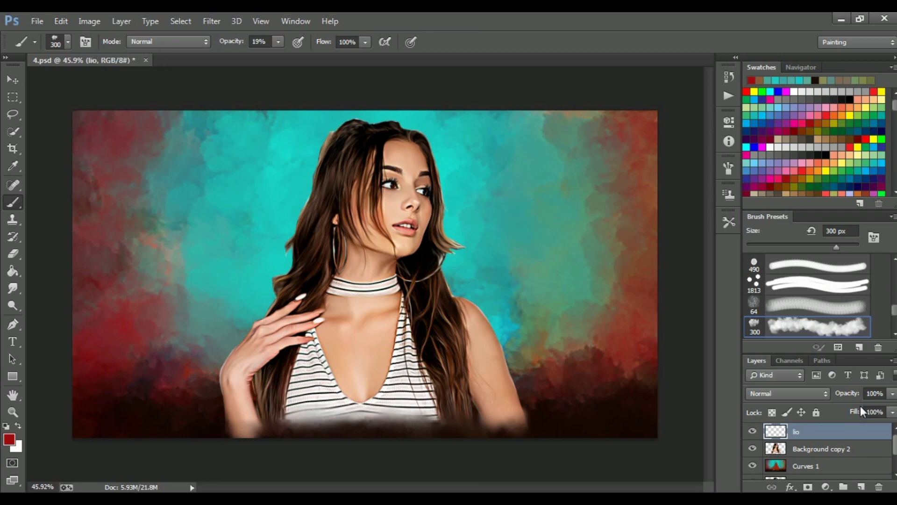
{"action": "left_click", "coordinate": [777, 394]}
{"action": "left_click", "coordinate": [760, 222]}
Choose a dark red and set a small brush at 100% opacity, zoomed on the lips
{"action": "left_click", "coordinate": [9, 439]}
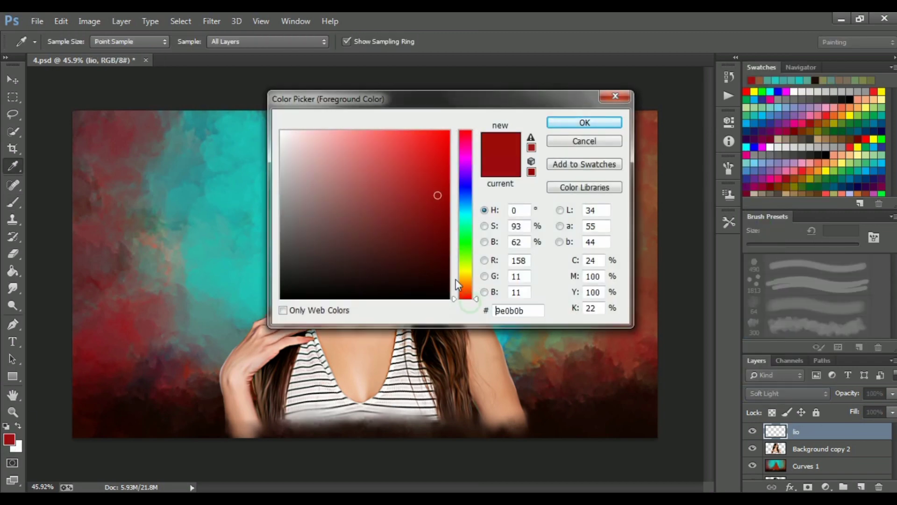
{"action": "left_click", "coordinate": [440, 227]}
{"action": "left_click", "coordinate": [569, 126]}
{"action": "scroll", "coordinate": [813, 267], "scroll_direction": "up", "scroll_amount": 2}
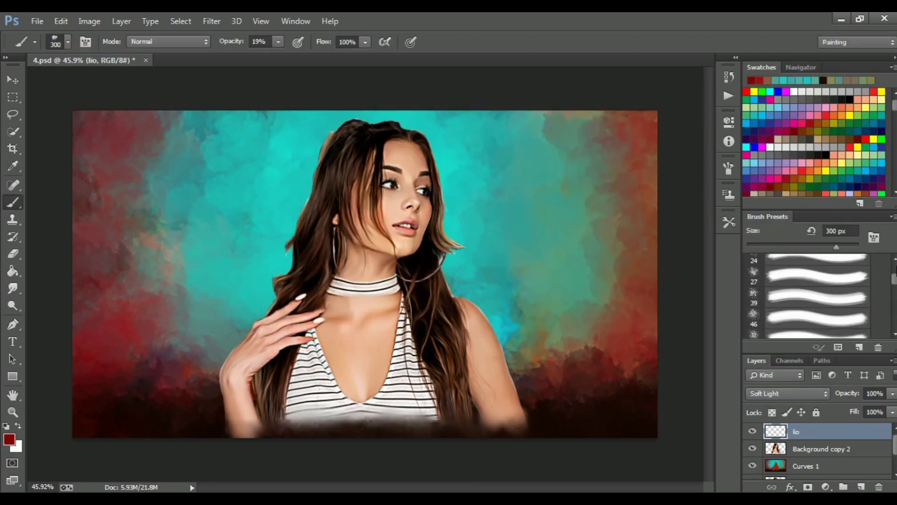
{"action": "scroll", "coordinate": [813, 267], "scroll_direction": "up", "scroll_amount": 2}
{"action": "left_click_drag", "start_coordinate": [766, 246], "coordinate": [757, 247]}
{"action": "key", "text": "ctrl+plus"}
{"action": "key", "text": "ctrl+plus"}
{"action": "key", "text": "ctrl+plus"}
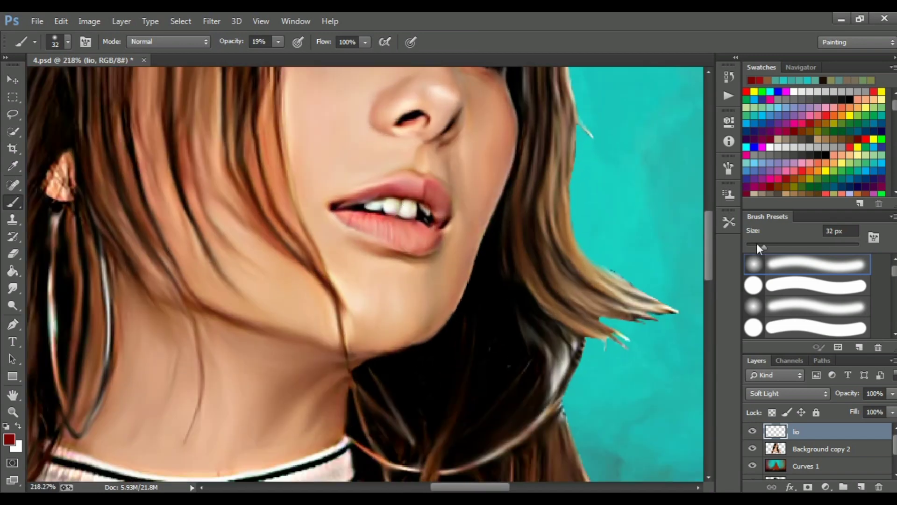
{"action": "key", "text": "0"}
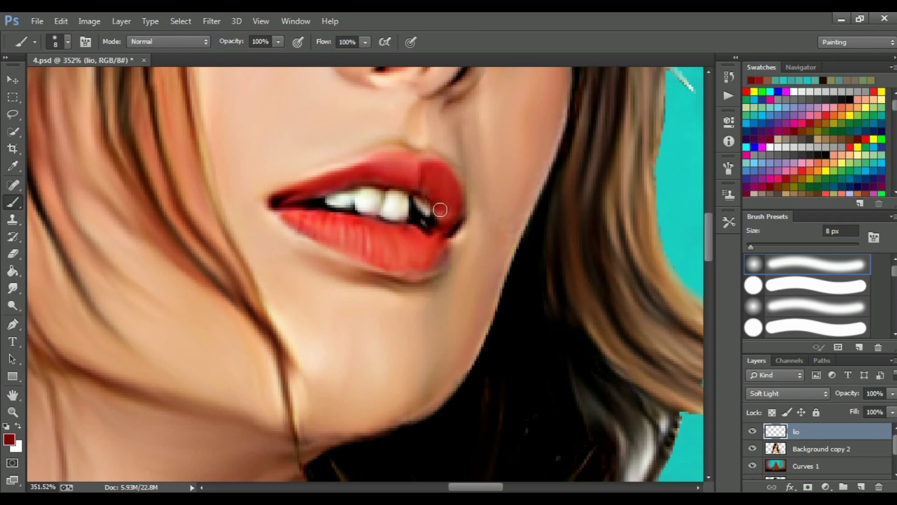
Paint red over the lips and lower the lio layer opacity to 58%
{"action": "scroll", "coordinate": [282, 216], "scroll_direction": "down", "scroll_amount": 3}
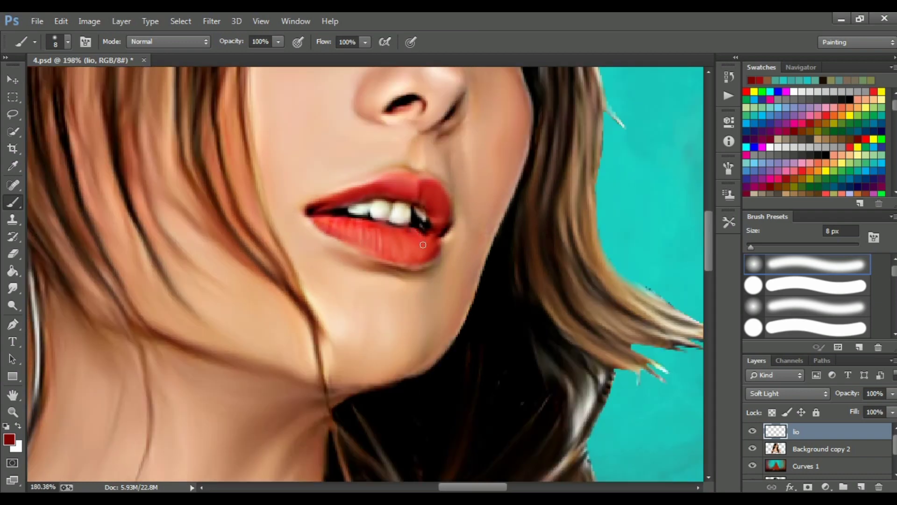
{"action": "scroll", "coordinate": [282, 216], "scroll_direction": "down", "scroll_amount": 3}
{"action": "scroll", "coordinate": [390, 231], "scroll_direction": "up", "scroll_amount": 5}
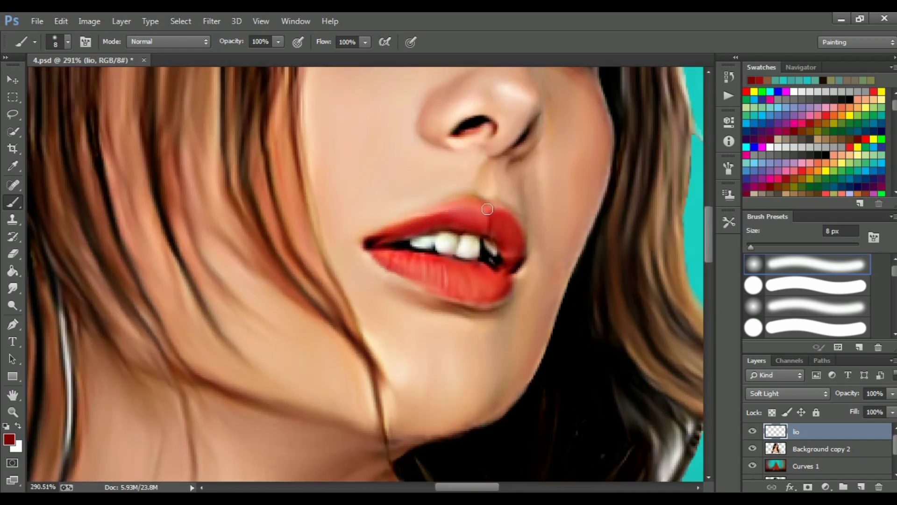
{"action": "scroll", "coordinate": [428, 269], "scroll_direction": "down", "scroll_amount": 3}
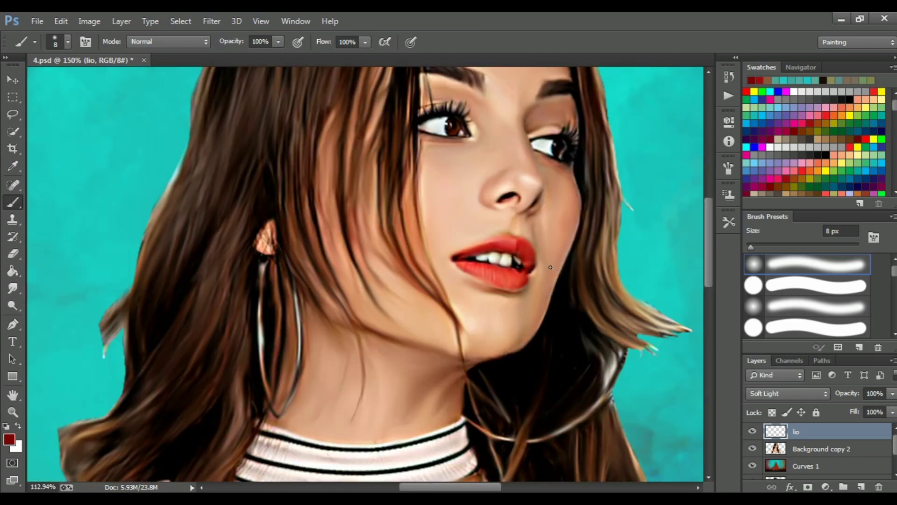
{"action": "scroll", "coordinate": [428, 270], "scroll_direction": "down", "scroll_amount": 3}
{"action": "scroll", "coordinate": [373, 234], "scroll_direction": "up", "scroll_amount": 2}
{"action": "left_click_drag", "start_coordinate": [892, 393], "coordinate": [863, 415]}
{"action": "scroll", "coordinate": [349, 203], "scroll_direction": "down", "scroll_amount": 3}
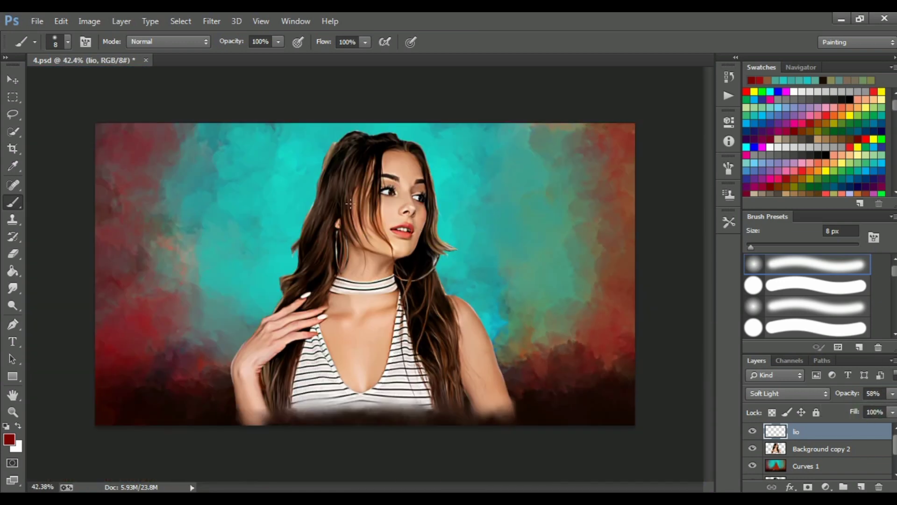
{"action": "scroll", "coordinate": [659, 277], "scroll_direction": "up", "scroll_amount": 2}
{"action": "scroll", "coordinate": [658, 278], "scroll_direction": "down", "scroll_amount": 1}
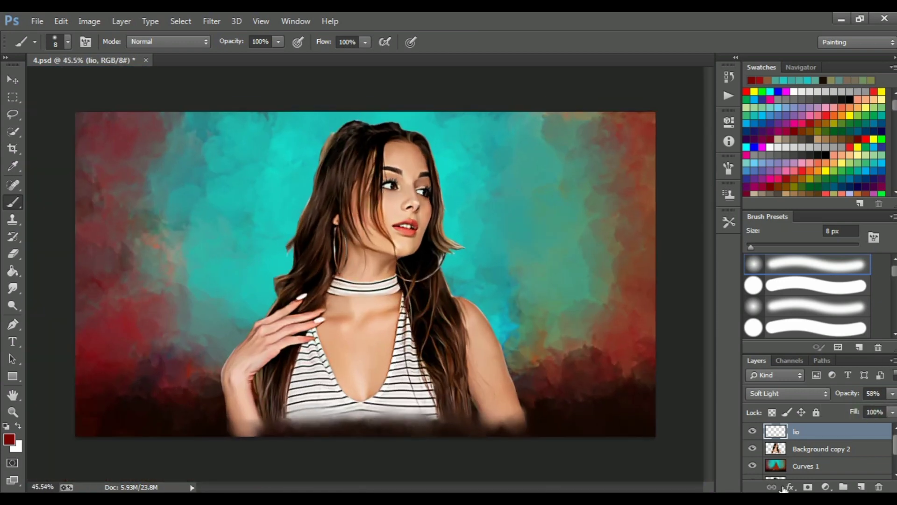
Add a new layer named 'skin color red' set to Color blending
{"action": "left_click", "coordinate": [861, 488]}
{"action": "double_click", "coordinate": [857, 431]}
{"action": "type", "text": "skin colo"}
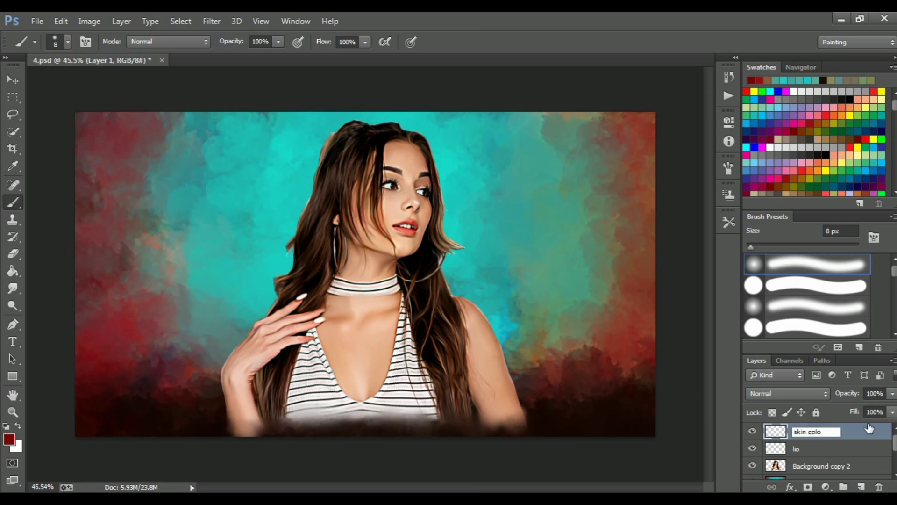
{"action": "type", "text": "r red"}
{"action": "key", "text": "Return"}
{"action": "left_click", "coordinate": [788, 393]}
{"action": "left_click", "coordinate": [766, 368]}
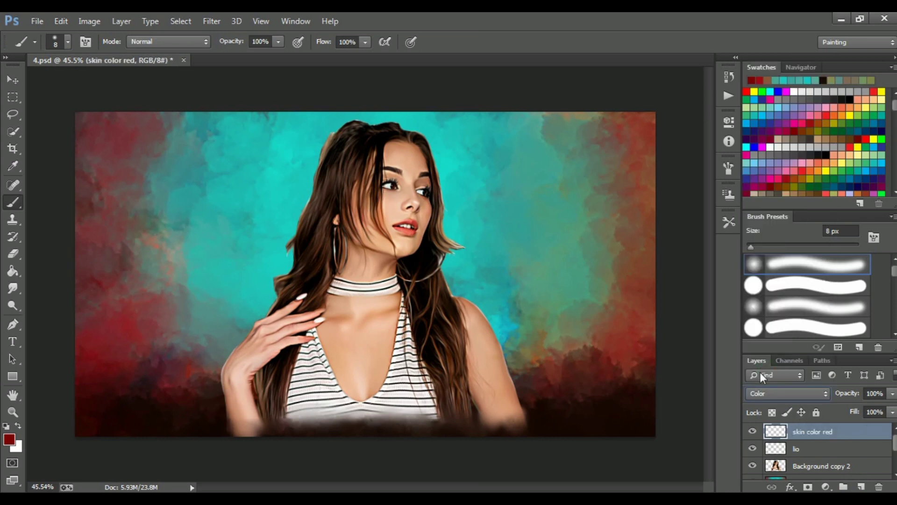
Set the brush to about 67 px at 14% opacity and tint the forehead warm red
{"action": "right_click", "coordinate": [36, 166]}
{"action": "key", "text": "Return"}
{"action": "scroll", "coordinate": [390, 260], "scroll_direction": "up", "scroll_amount": 3}
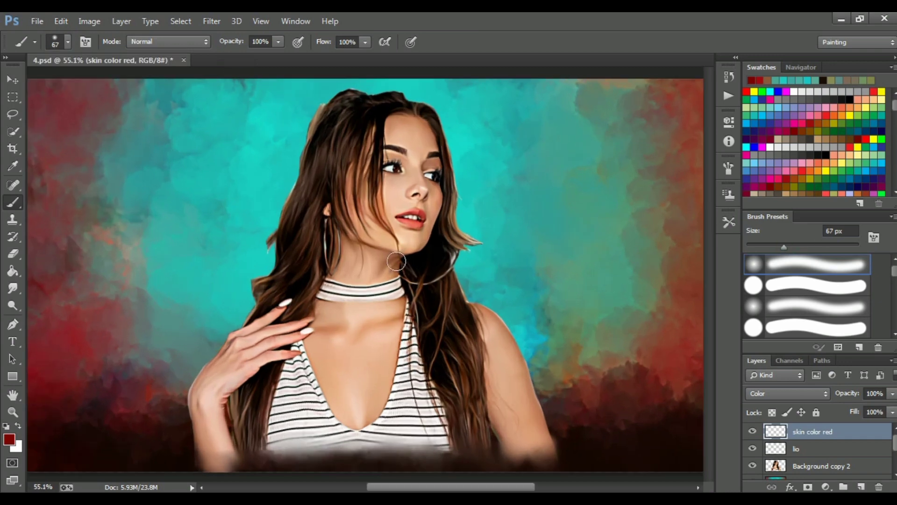
{"action": "scroll", "coordinate": [412, 215], "scroll_direction": "up", "scroll_amount": 1}
{"action": "scroll", "coordinate": [412, 216], "scroll_direction": "up", "scroll_amount": 1}
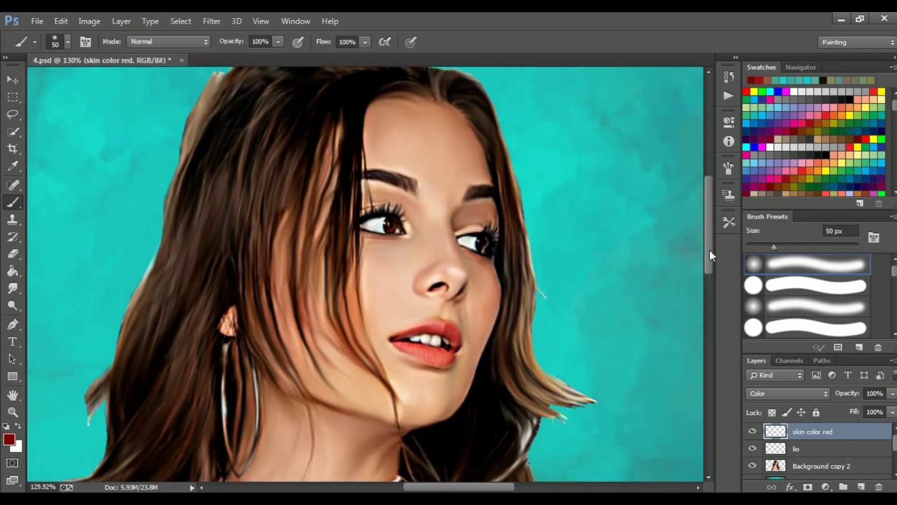
{"action": "scroll", "coordinate": [412, 215], "scroll_direction": "up", "scroll_amount": 1}
{"action": "left_click_drag", "start_coordinate": [221, 59], "coordinate": [220, 59]}
{"action": "left_click_drag", "start_coordinate": [425, 171], "coordinate": [466, 225]}
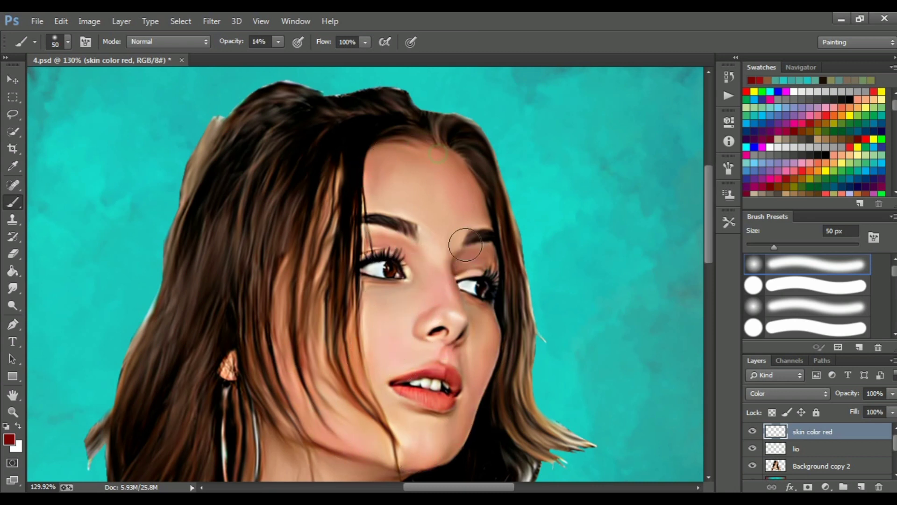
Brush the warm red tint over the shoulder and arm
{"action": "scroll", "coordinate": [466, 244], "scroll_direction": "down", "scroll_amount": 2}
{"action": "scroll", "coordinate": [397, 304], "scroll_direction": "down", "scroll_amount": 2}
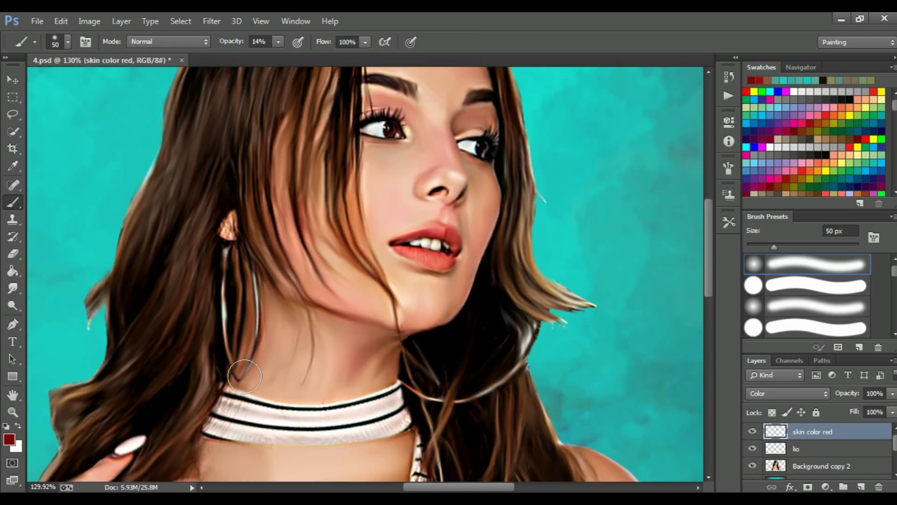
{"action": "scroll", "coordinate": [707, 271], "scroll_direction": "down", "scroll_amount": 3}
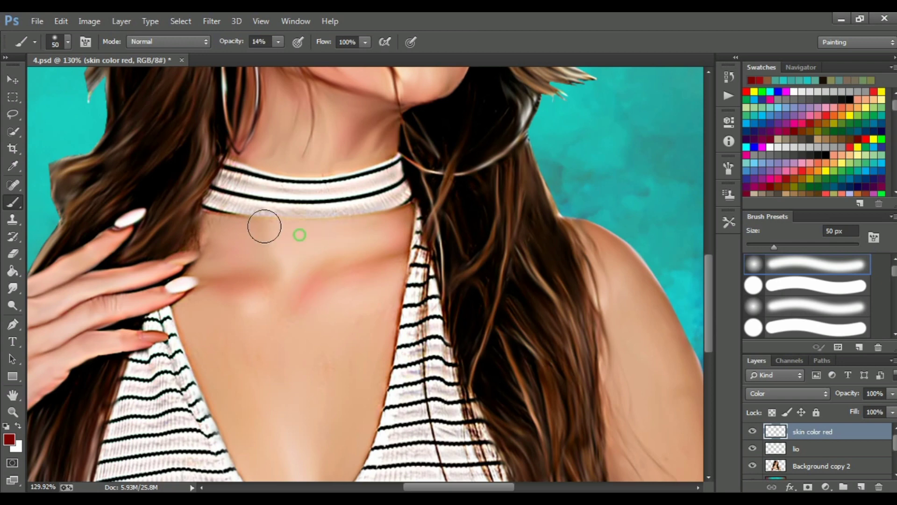
{"action": "scroll", "coordinate": [333, 295], "scroll_direction": "down", "scroll_amount": 2}
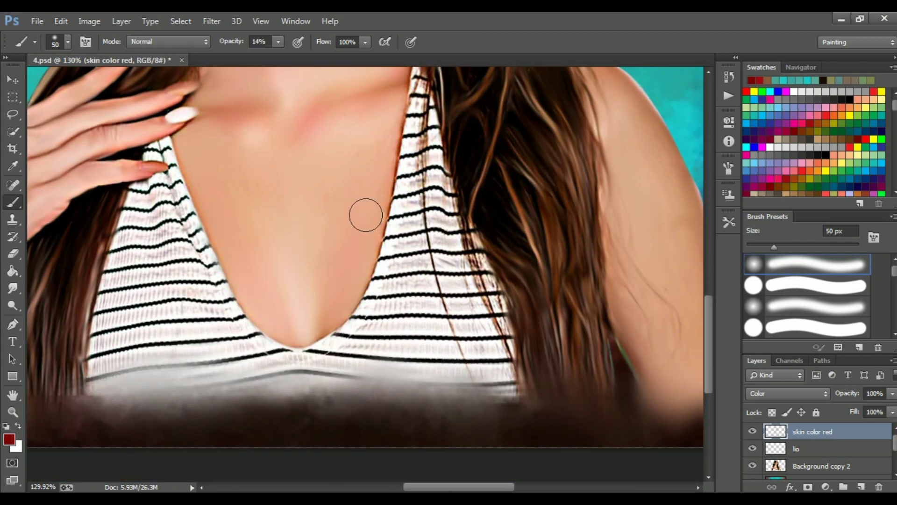
{"action": "scroll", "coordinate": [365, 215], "scroll_direction": "down", "scroll_amount": 3}
{"action": "scroll", "coordinate": [156, 200], "scroll_direction": "up", "scroll_amount": 2}
{"action": "scroll", "coordinate": [156, 200], "scroll_direction": "up", "scroll_amount": 3}
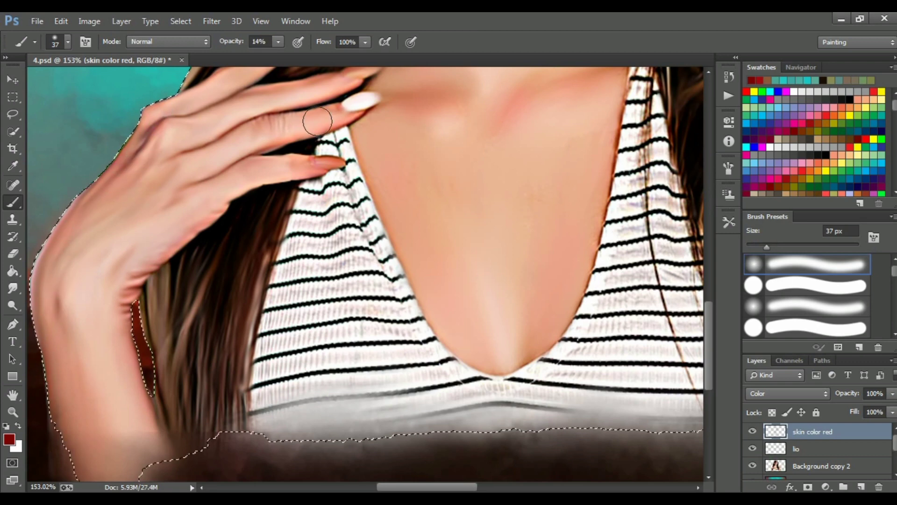
{"action": "scroll", "coordinate": [187, 230], "scroll_direction": "up", "scroll_amount": 2}
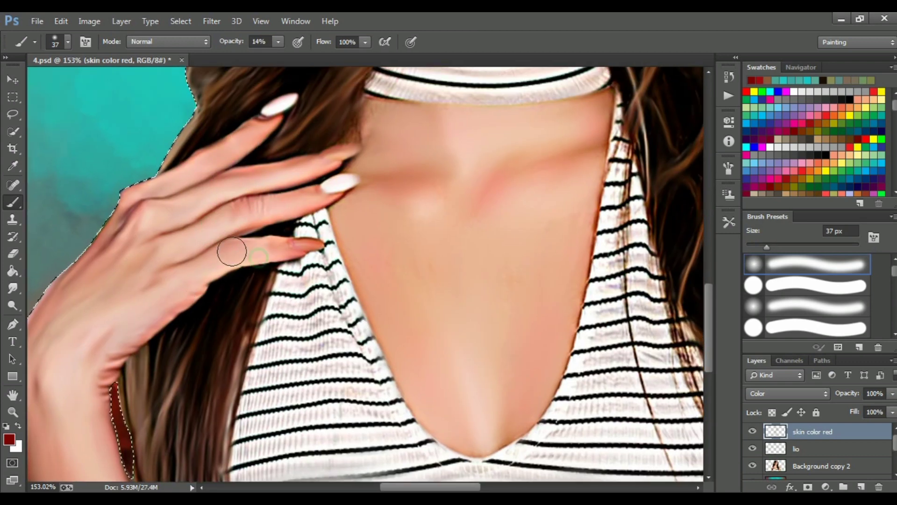
{"action": "scroll", "coordinate": [257, 214], "scroll_direction": "down", "scroll_amount": 3}
{"action": "scroll", "coordinate": [363, 299], "scroll_direction": "up", "scroll_amount": 2}
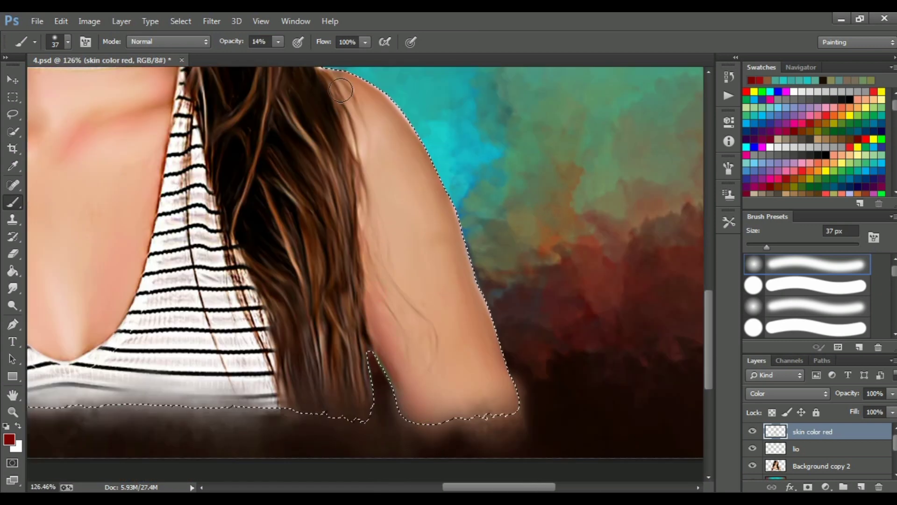
{"action": "left_click_drag", "start_coordinate": [406, 117], "coordinate": [506, 379]}
Shrink the brush to 23 px and continue tinting the neck and chest
{"action": "scroll", "coordinate": [544, 296], "scroll_direction": "down", "scroll_amount": 2}
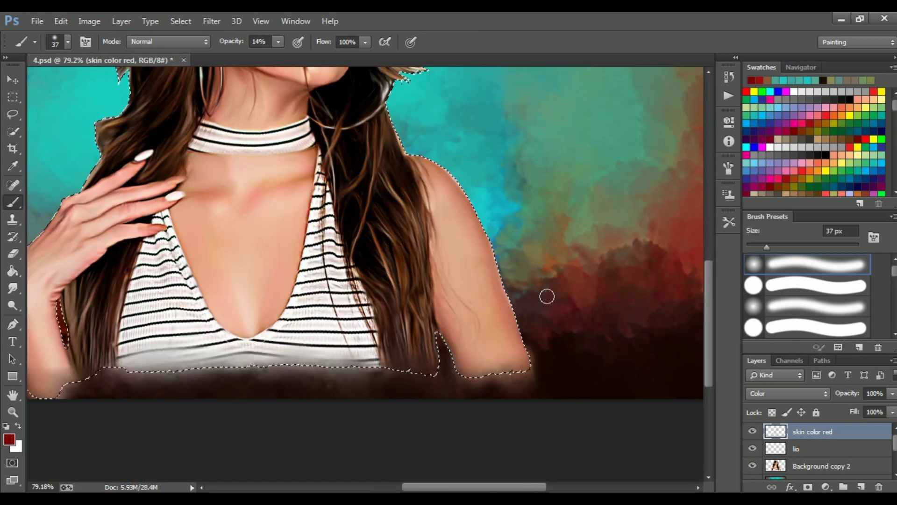
{"action": "scroll", "coordinate": [219, 158], "scroll_direction": "up", "scroll_amount": 3}
{"action": "scroll", "coordinate": [149, 153], "scroll_direction": "down", "scroll_amount": 1}
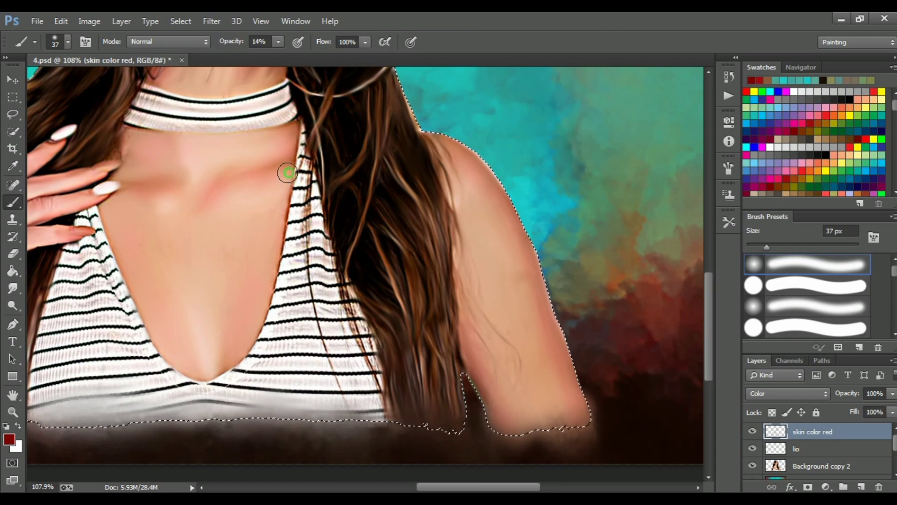
{"action": "scroll", "coordinate": [263, 162], "scroll_direction": "down", "scroll_amount": 5}
{"action": "scroll", "coordinate": [356, 150], "scroll_direction": "up", "scroll_amount": 5}
{"action": "scroll", "coordinate": [356, 150], "scroll_direction": "up", "scroll_amount": 4}
{"action": "left_click_drag", "start_coordinate": [766, 246], "coordinate": [759, 246]}
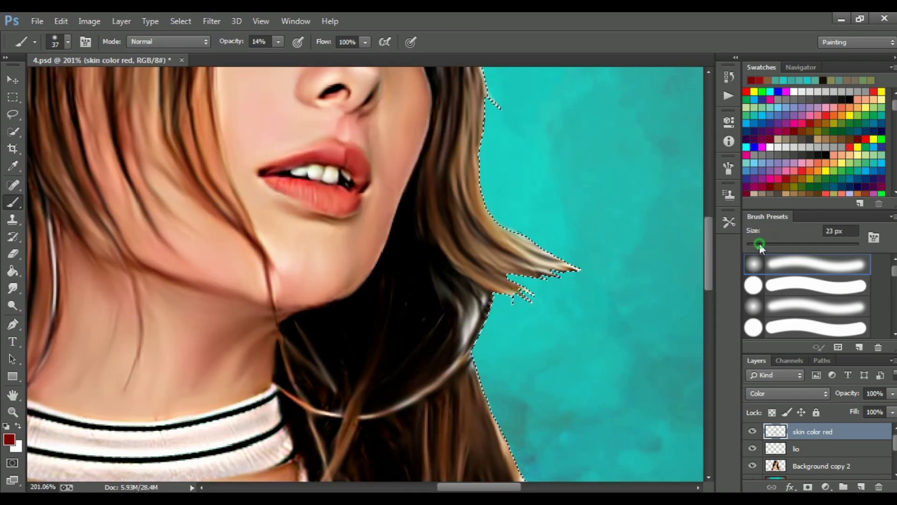
{"action": "scroll", "coordinate": [330, 197], "scroll_direction": "up", "scroll_amount": 5}
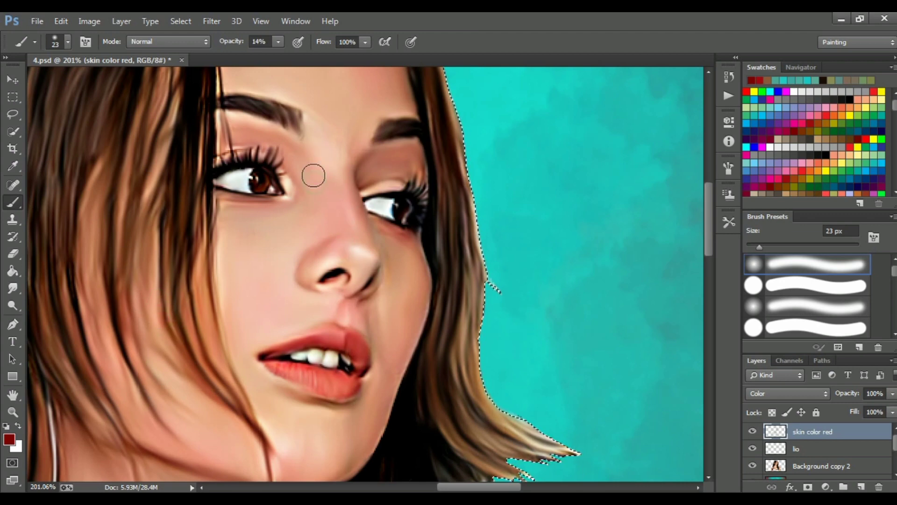
{"action": "scroll", "coordinate": [324, 405], "scroll_direction": "down", "scroll_amount": 2}
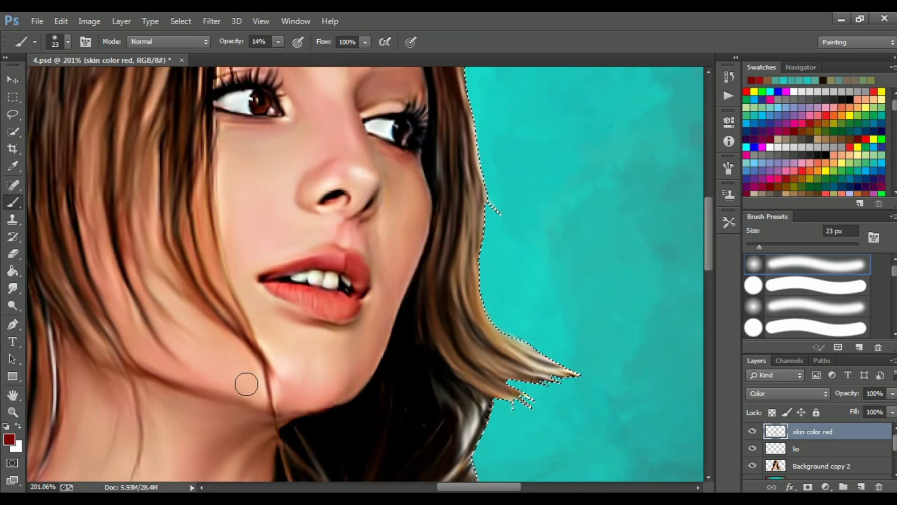
{"action": "scroll", "coordinate": [247, 384], "scroll_direction": "down", "scroll_amount": 5}
{"action": "scroll", "coordinate": [247, 384], "scroll_direction": "up", "scroll_amount": 2}
{"action": "scroll", "coordinate": [246, 384], "scroll_direction": "down", "scroll_amount": 2}
{"action": "scroll", "coordinate": [246, 384], "scroll_direction": "up", "scroll_amount": 2}
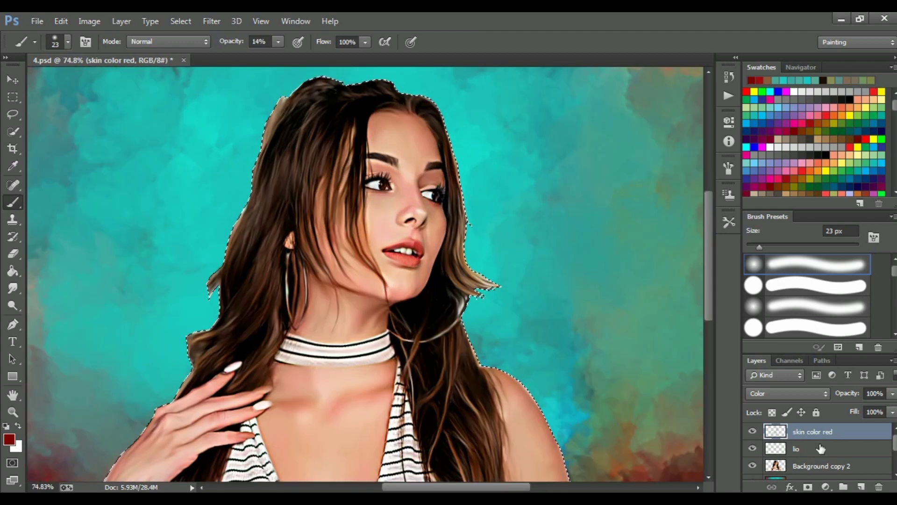
Smudge the skin colour along the lower lip at 38 px, 41% strength
{"action": "key", "text": "r"}
{"action": "scroll", "coordinate": [403, 256], "scroll_direction": "up", "scroll_amount": 4}
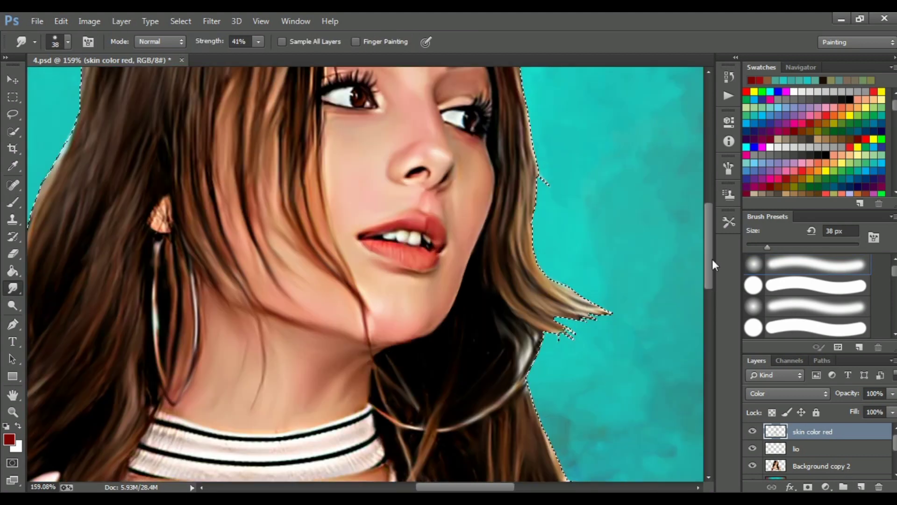
{"action": "left_click_drag", "start_coordinate": [711, 259], "coordinate": [711, 229]}
{"action": "left_click_drag", "start_coordinate": [426, 335], "coordinate": [444, 394]}
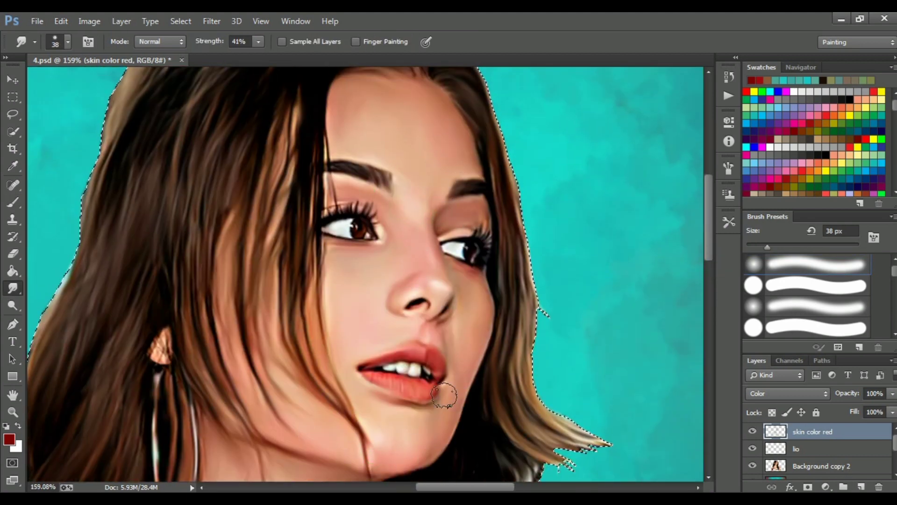
{"action": "left_click_drag", "start_coordinate": [708, 248], "coordinate": [708, 292]}
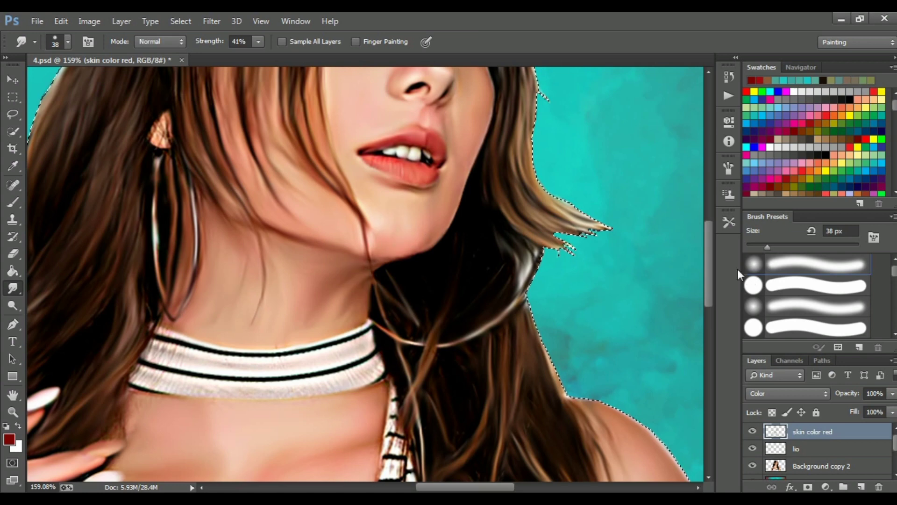
{"action": "scroll", "coordinate": [291, 187], "scroll_direction": "down", "scroll_amount": 5}
{"action": "scroll", "coordinate": [596, 270], "scroll_direction": "down", "scroll_amount": 5}
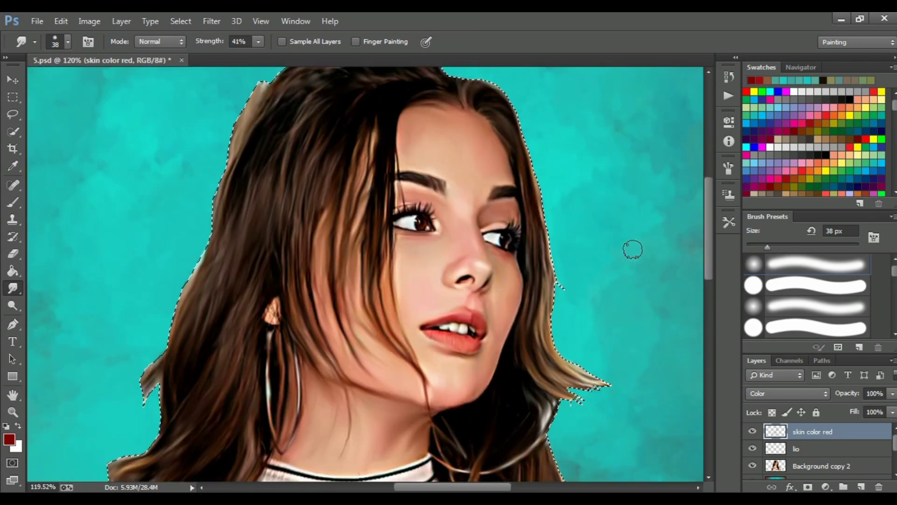
{"action": "scroll", "coordinate": [371, 354], "scroll_direction": "down", "scroll_amount": 5}
{"action": "scroll", "coordinate": [370, 354], "scroll_direction": "down", "scroll_amount": 3}
{"action": "scroll", "coordinate": [416, 310], "scroll_direction": "up", "scroll_amount": 2}
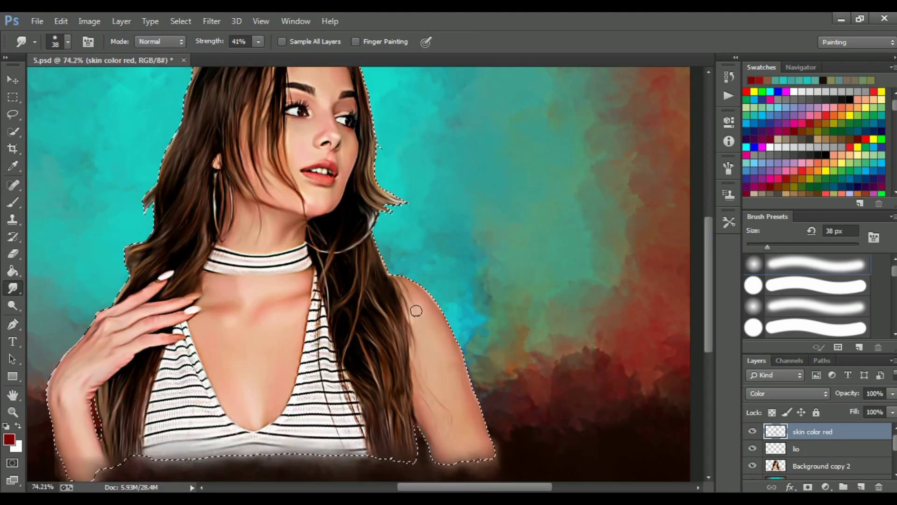
{"action": "scroll", "coordinate": [415, 310], "scroll_direction": "down", "scroll_amount": 1}
Add a new layer named 'white light' and set the foreground colour to white
{"action": "left_click", "coordinate": [861, 487]}
{"action": "double_click", "coordinate": [813, 430]}
{"action": "type", "text": "white"}
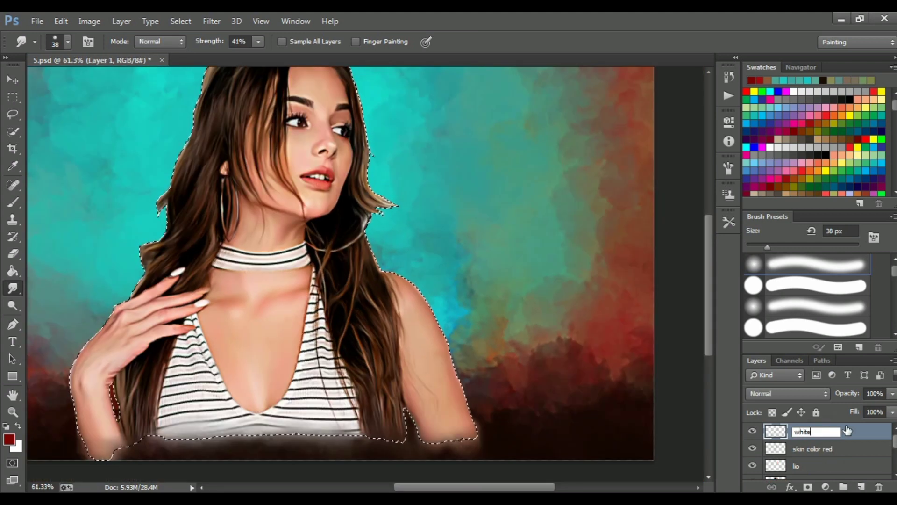
{"action": "type", "text": " light"}
{"action": "key", "text": "Return"}
{"action": "left_click", "coordinate": [9, 439]}
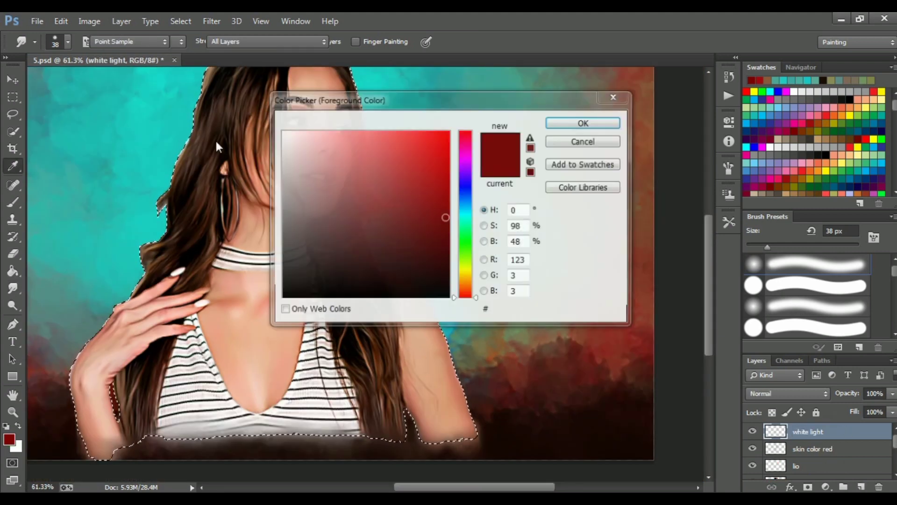
{"action": "left_click", "coordinate": [283, 133]}
{"action": "left_click", "coordinate": [582, 123]}
With a smaller soft brush, paint white highlights on the chest and nose bridge
{"action": "left_click", "coordinate": [13, 203]}
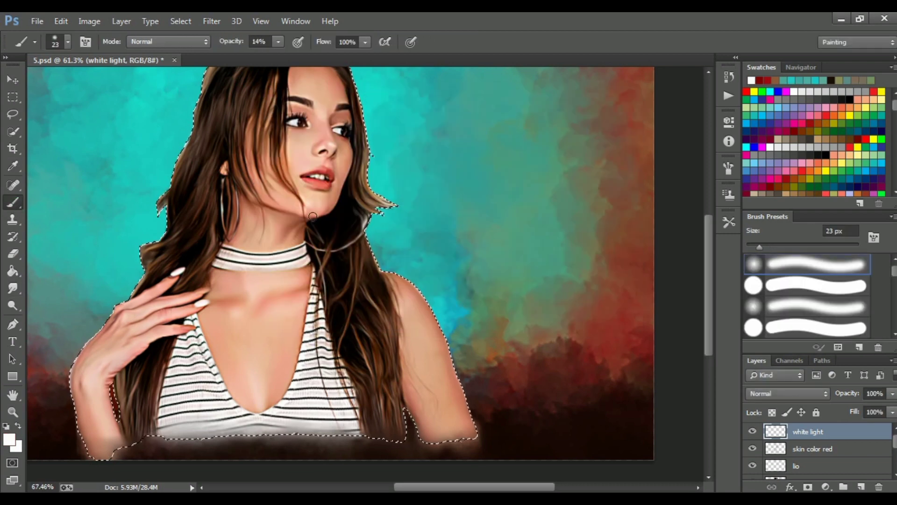
{"action": "scroll", "coordinate": [313, 216], "scroll_direction": "up", "scroll_amount": 1}
{"action": "scroll", "coordinate": [246, 341], "scroll_direction": "up", "scroll_amount": 1}
{"action": "key", "text": "bracketleft"}
{"action": "key", "text": "bracketleft"}
{"action": "scroll", "coordinate": [238, 401], "scroll_direction": "up", "scroll_amount": 1}
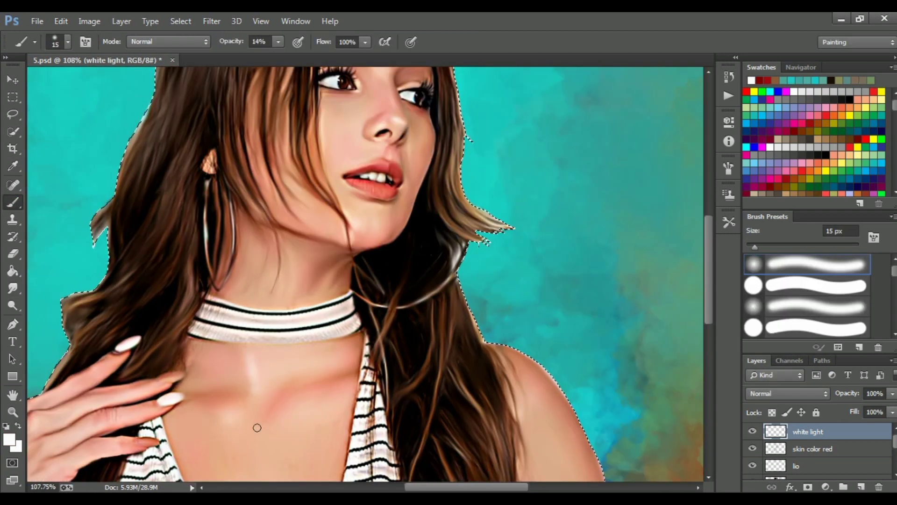
{"action": "scroll", "coordinate": [257, 427], "scroll_direction": "up", "scroll_amount": 1}
{"action": "left_click", "coordinate": [229, 412]}
{"action": "left_click_drag", "start_coordinate": [312, 401], "coordinate": [319, 402]}
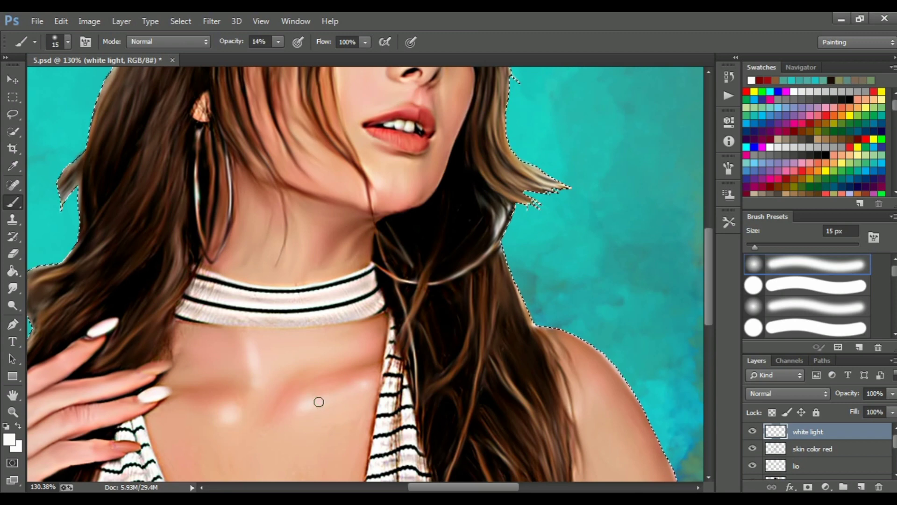
{"action": "scroll", "coordinate": [367, 215], "scroll_direction": "up", "scroll_amount": 2}
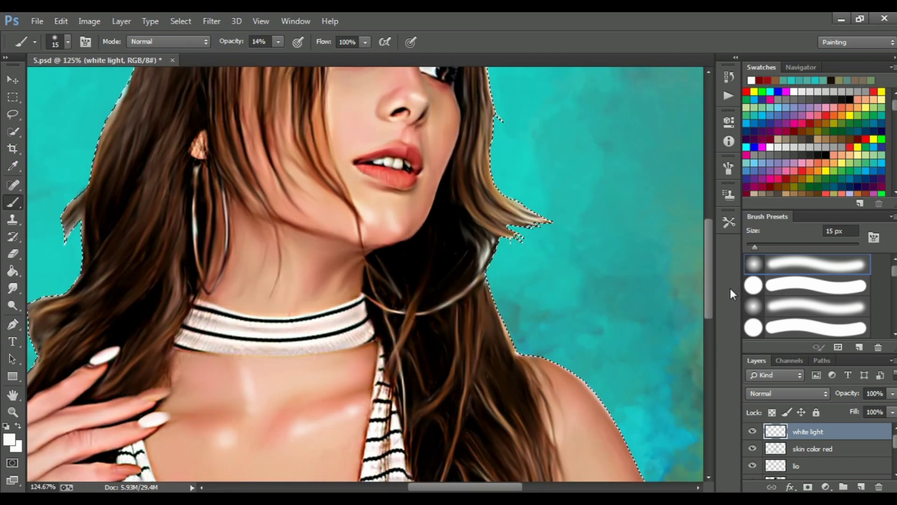
{"action": "scroll", "coordinate": [410, 186], "scroll_direction": "up", "scroll_amount": 1}
{"action": "left_click_drag", "start_coordinate": [417, 224], "coordinate": [415, 232]}
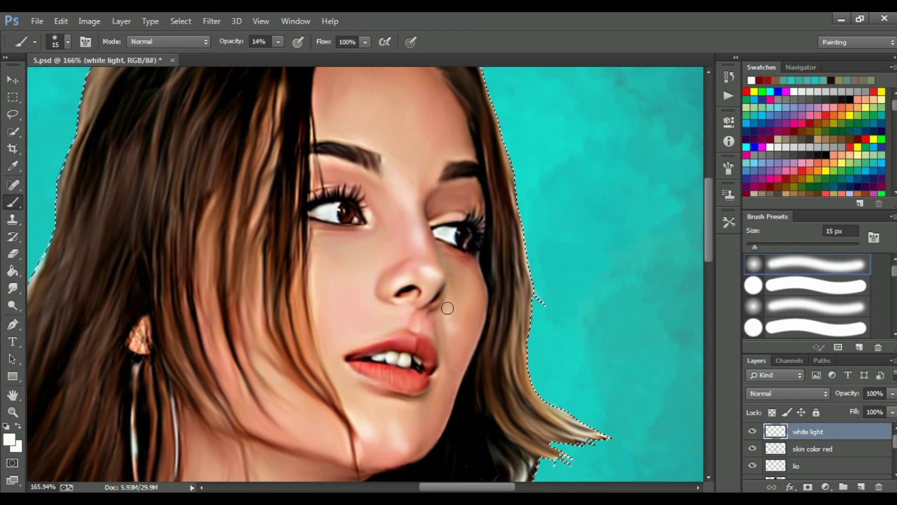
Resize the brush (12 px, then 25 px) and brighten the fingers and wrist edge
{"action": "key", "text": "bracketleft"}
{"action": "key", "text": "bracketleft"}
{"action": "key", "text": "bracketleft"}
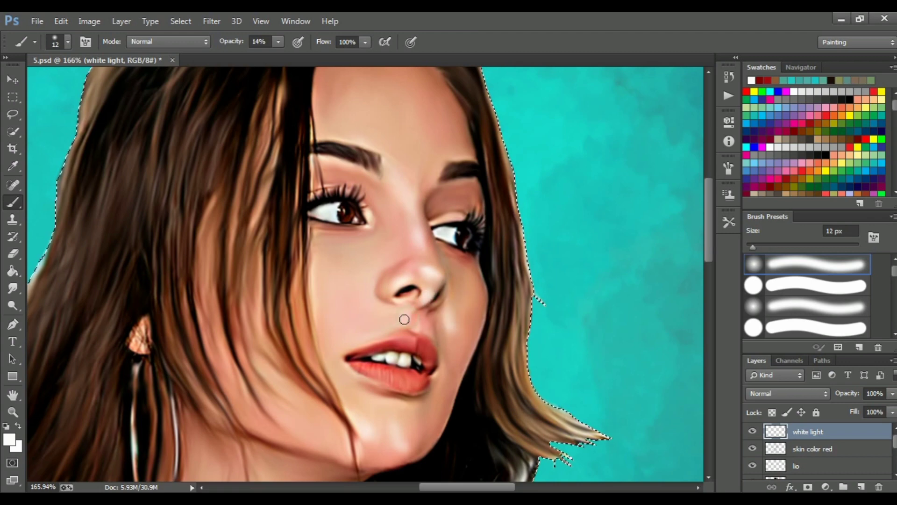
{"action": "scroll", "coordinate": [402, 315], "scroll_direction": "down", "scroll_amount": 4}
{"action": "scroll", "coordinate": [457, 300], "scroll_direction": "up", "scroll_amount": 2}
{"action": "left_click_drag", "start_coordinate": [756, 248], "coordinate": [774, 247]}
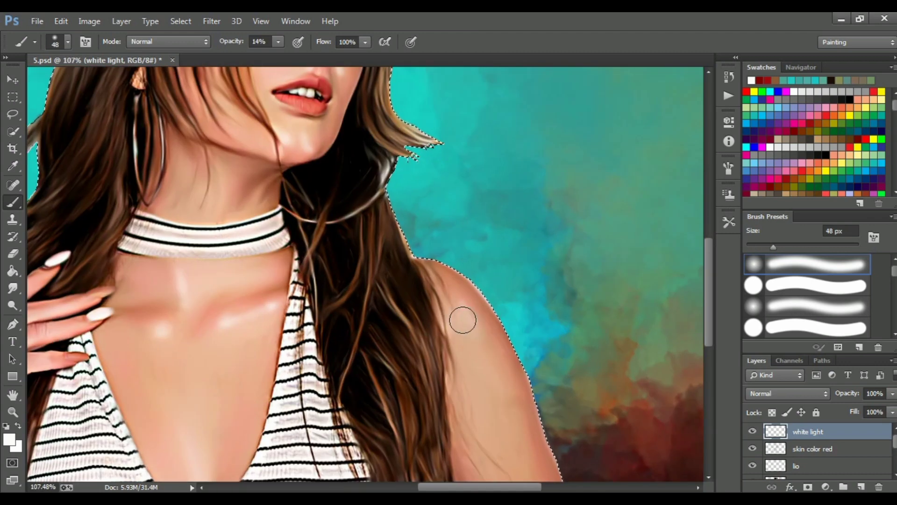
{"action": "scroll", "coordinate": [505, 353], "scroll_direction": "down", "scroll_amount": 2}
{"action": "scroll", "coordinate": [505, 352], "scroll_direction": "down", "scroll_amount": 2}
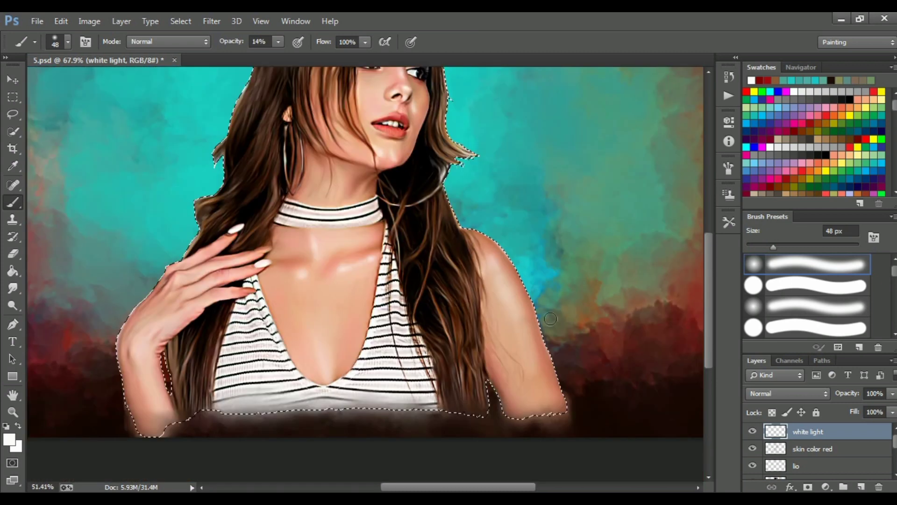
{"action": "scroll", "coordinate": [518, 416], "scroll_direction": "down", "scroll_amount": 2}
{"action": "scroll", "coordinate": [519, 418], "scroll_direction": "up", "scroll_amount": 3}
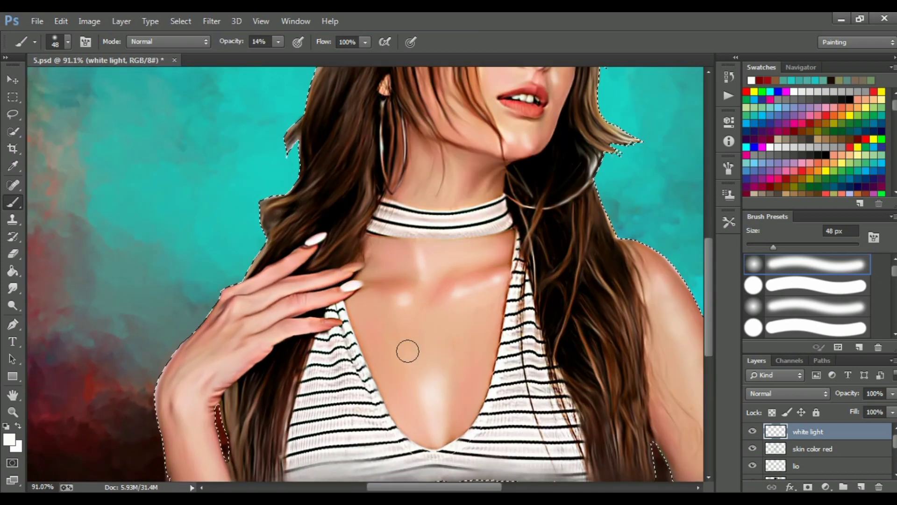
{"action": "scroll", "coordinate": [407, 350], "scroll_direction": "down", "scroll_amount": 2}
{"action": "scroll", "coordinate": [150, 341], "scroll_direction": "up", "scroll_amount": 2}
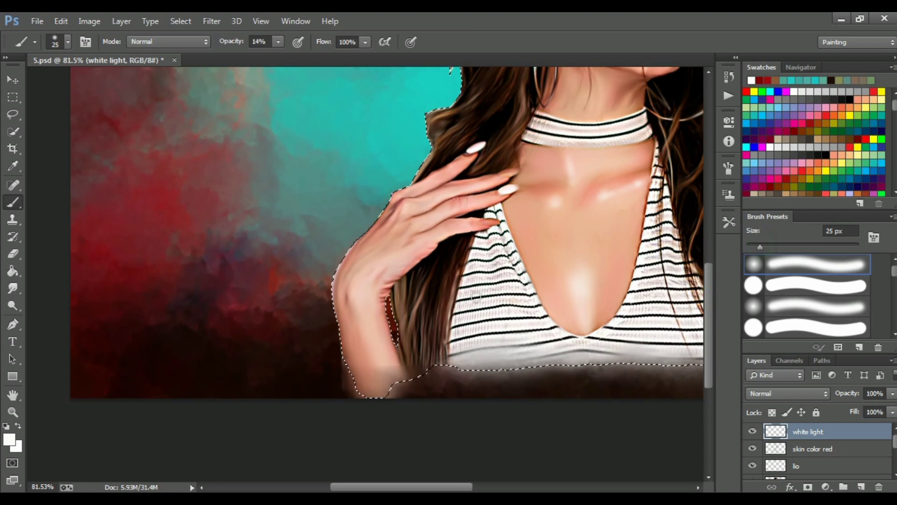
{"action": "scroll", "coordinate": [467, 174], "scroll_direction": "up", "scroll_amount": 2}
{"action": "key", "text": "bracketleft"}
{"action": "key", "text": "bracketleft"}
{"action": "left_click_drag", "start_coordinate": [431, 166], "coordinate": [491, 220]}
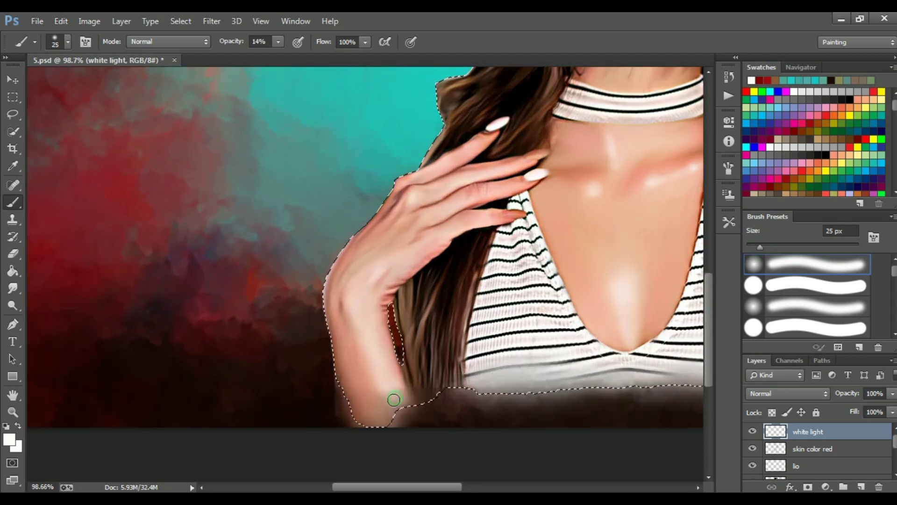
{"action": "left_click_drag", "start_coordinate": [330, 288], "coordinate": [335, 328]}
{"action": "scroll", "coordinate": [364, 250], "scroll_direction": "down", "scroll_amount": 2}
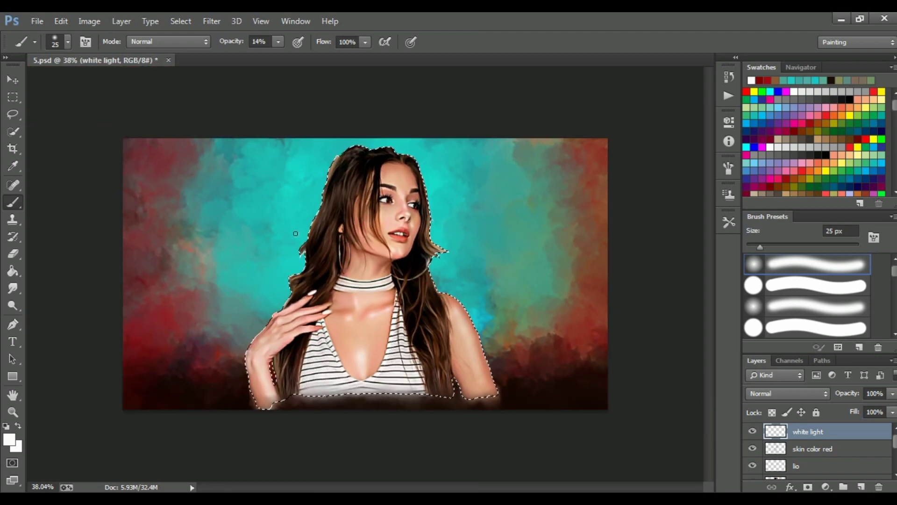
{"action": "key", "text": "r"}
{"action": "scroll", "coordinate": [462, 262], "scroll_direction": "up", "scroll_amount": 1}
Smudge the collarbone and chest highlights into the skin
{"action": "scroll", "coordinate": [462, 262], "scroll_direction": "up", "scroll_amount": 2}
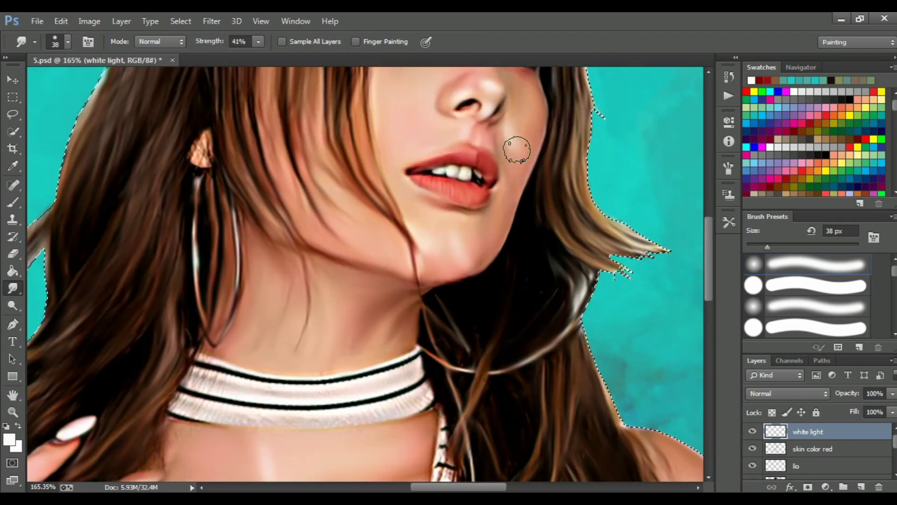
{"action": "scroll", "coordinate": [475, 121], "scroll_direction": "up", "scroll_amount": 3}
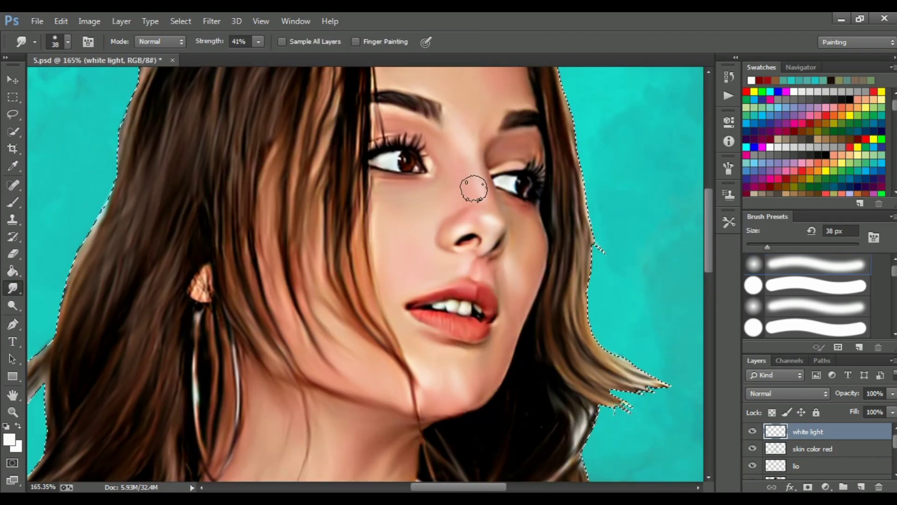
{"action": "scroll", "coordinate": [511, 330], "scroll_direction": "down", "scroll_amount": 2}
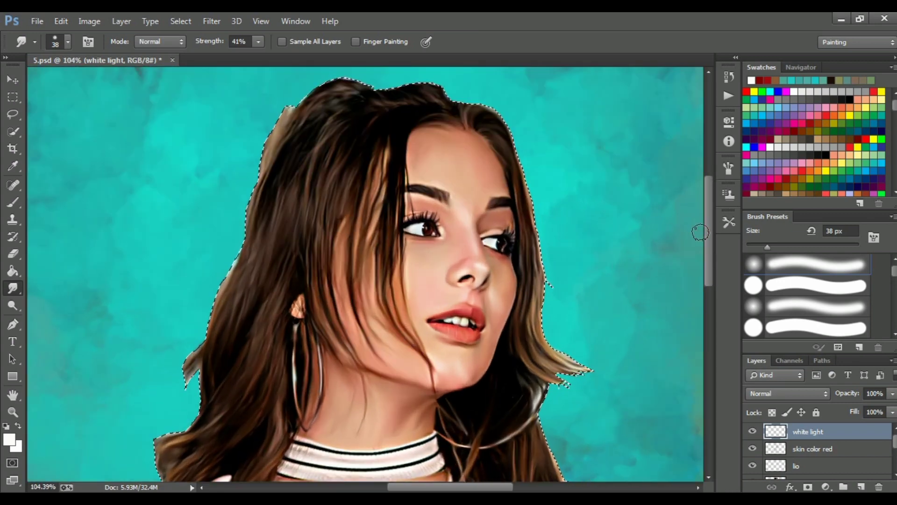
{"action": "scroll", "coordinate": [340, 375], "scroll_direction": "up", "scroll_amount": 2}
{"action": "left_click_drag", "start_coordinate": [340, 375], "coordinate": [359, 330]}
{"action": "left_click", "coordinate": [489, 331]}
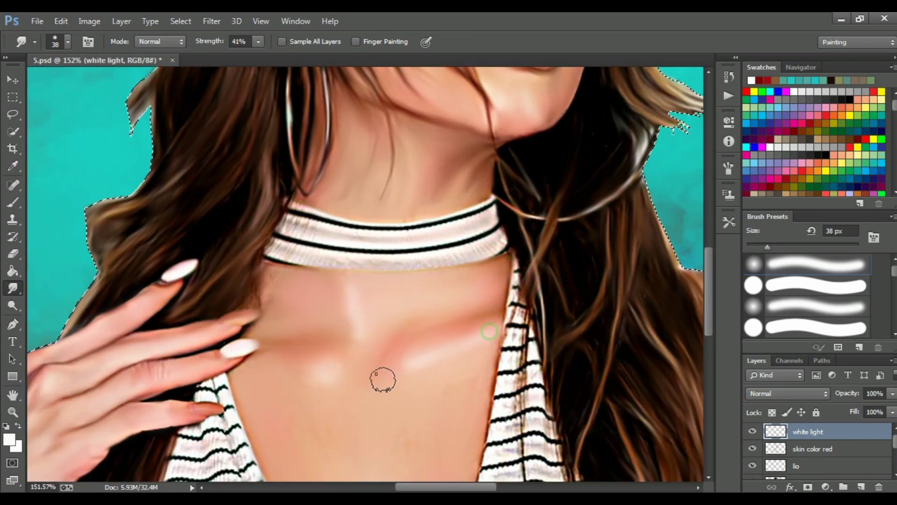
Smudge the highlights at the base of the neck and on the neck
{"action": "scroll", "coordinate": [408, 341], "scroll_direction": "down", "scroll_amount": 3}
{"action": "scroll", "coordinate": [633, 277], "scroll_direction": "up", "scroll_amount": 2}
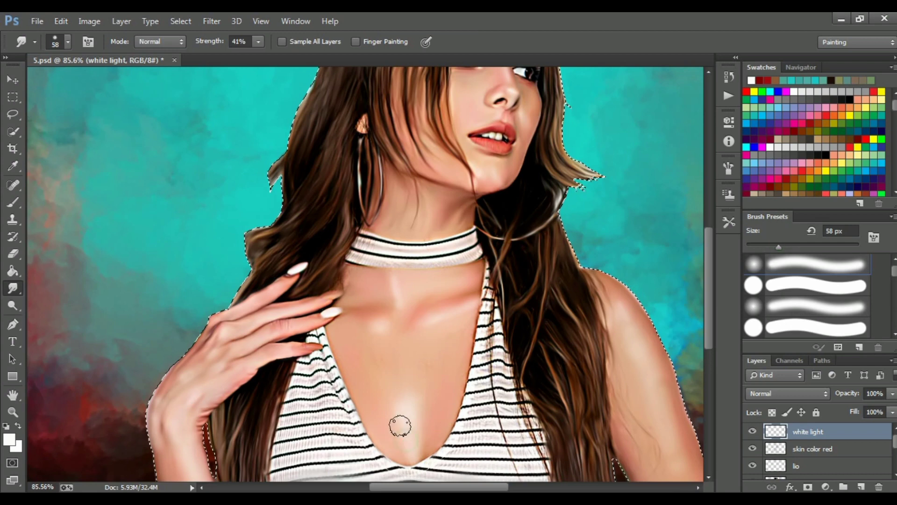
{"action": "scroll", "coordinate": [377, 338], "scroll_direction": "up", "scroll_amount": 2}
{"action": "left_click", "coordinate": [400, 286]}
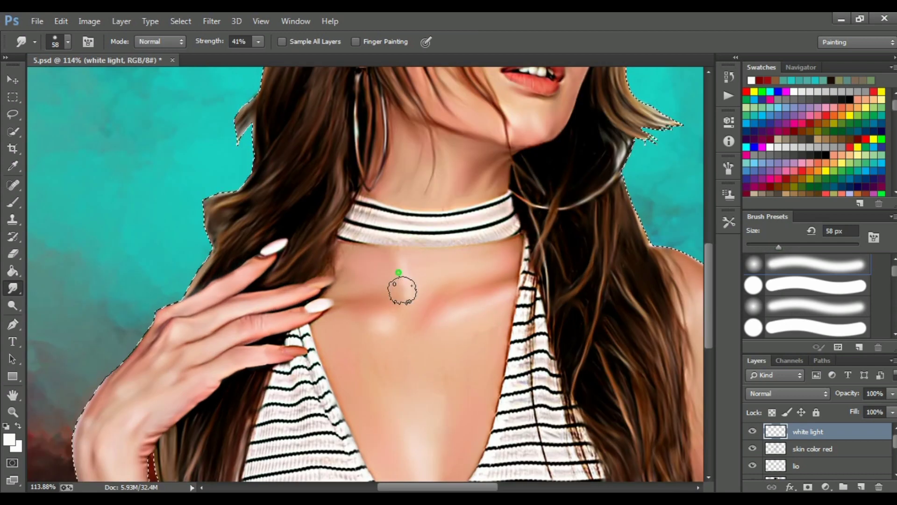
{"action": "scroll", "coordinate": [395, 310], "scroll_direction": "down", "scroll_amount": 2}
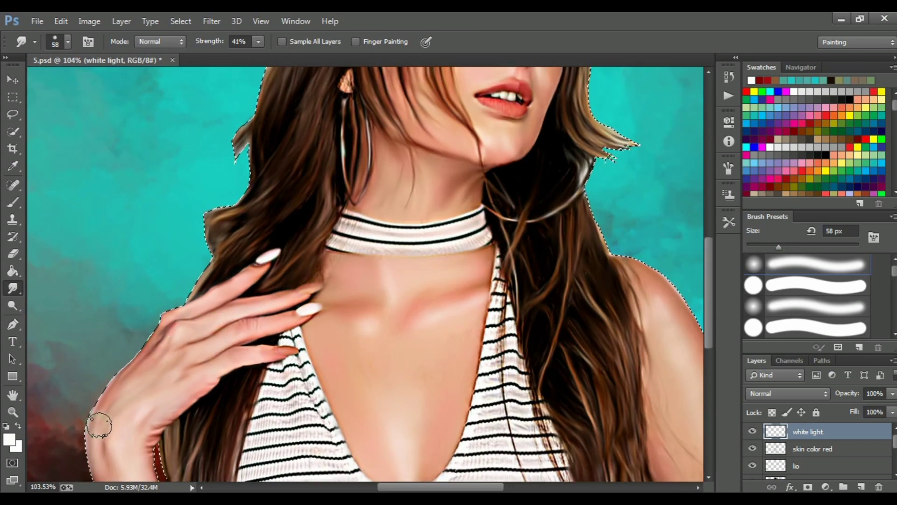
{"action": "scroll", "coordinate": [141, 336], "scroll_direction": "down", "scroll_amount": 5}
{"action": "scroll", "coordinate": [136, 265], "scroll_direction": "down", "scroll_amount": 4}
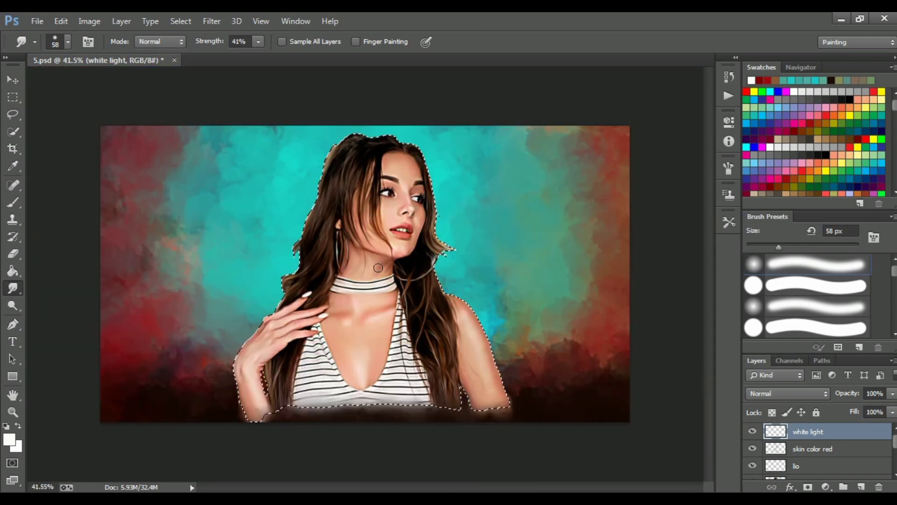
{"action": "scroll", "coordinate": [346, 322], "scroll_direction": "up", "scroll_amount": 1}
{"action": "left_click", "coordinate": [353, 309]}
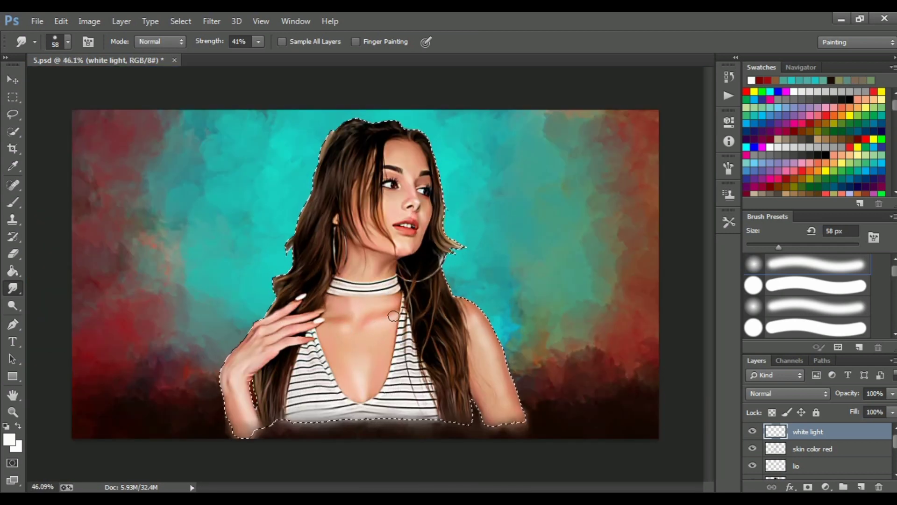
{"action": "scroll", "coordinate": [507, 279], "scroll_direction": "up", "scroll_amount": 1}
{"action": "scroll", "coordinate": [496, 277], "scroll_direction": "down", "scroll_amount": 2}
{"action": "scroll", "coordinate": [494, 277], "scroll_direction": "up", "scroll_amount": 1}
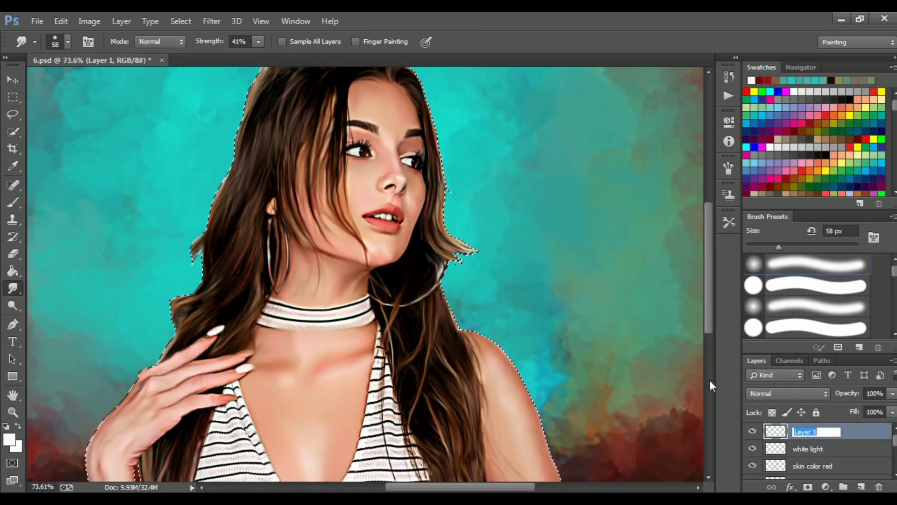
Name the new layer 'blue light' and paint with cyan and a soft brush
{"action": "type", "text": "blue light"}
{"action": "key", "text": "Return"}
{"action": "left_click", "coordinate": [748, 147]}
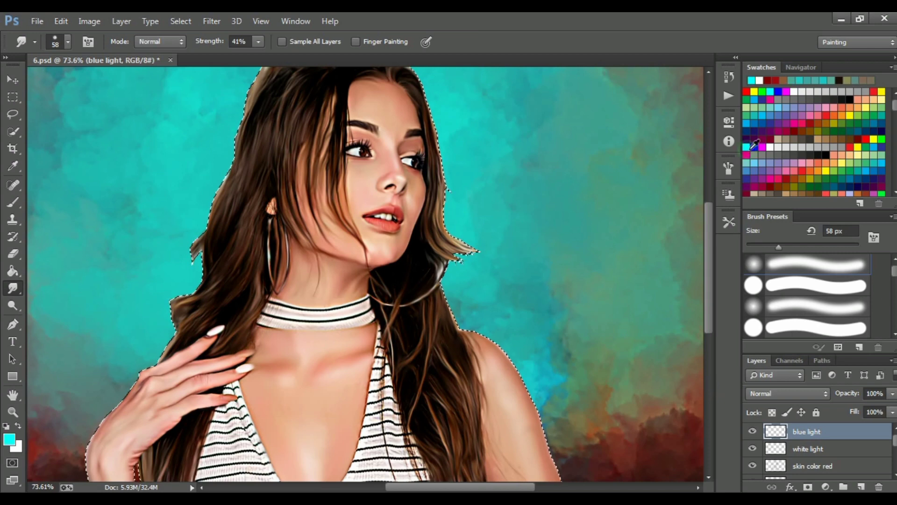
{"action": "left_click", "coordinate": [13, 203]}
{"action": "scroll", "coordinate": [369, 242], "scroll_direction": "up", "scroll_amount": 3}
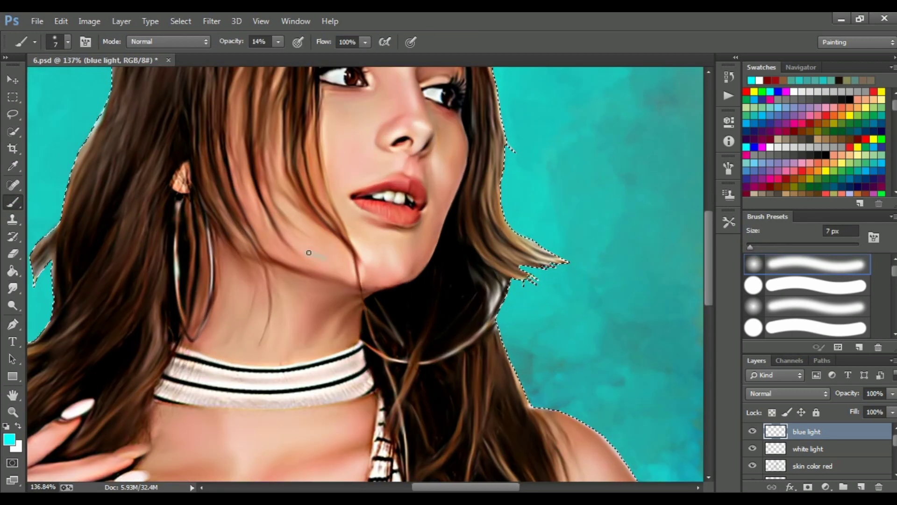
Dab cyan light on the cheeks, jaw, under the eye and the inner eye corner
{"action": "left_click_drag", "start_coordinate": [308, 252], "coordinate": [302, 250]}
{"action": "left_click_drag", "start_coordinate": [438, 214], "coordinate": [432, 239]}
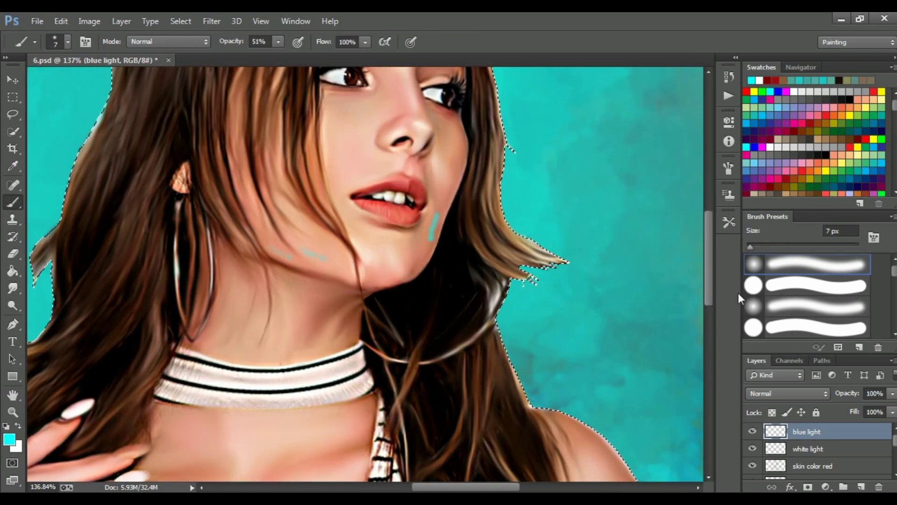
{"action": "scroll", "coordinate": [421, 234], "scroll_direction": "up", "scroll_amount": 3}
{"action": "left_click_drag", "start_coordinate": [364, 191], "coordinate": [358, 199]}
{"action": "left_click_drag", "start_coordinate": [382, 133], "coordinate": [385, 140]}
{"action": "left_click_drag", "start_coordinate": [448, 200], "coordinate": [453, 204]}
{"action": "scroll", "coordinate": [629, 207], "scroll_direction": "up", "scroll_amount": 3}
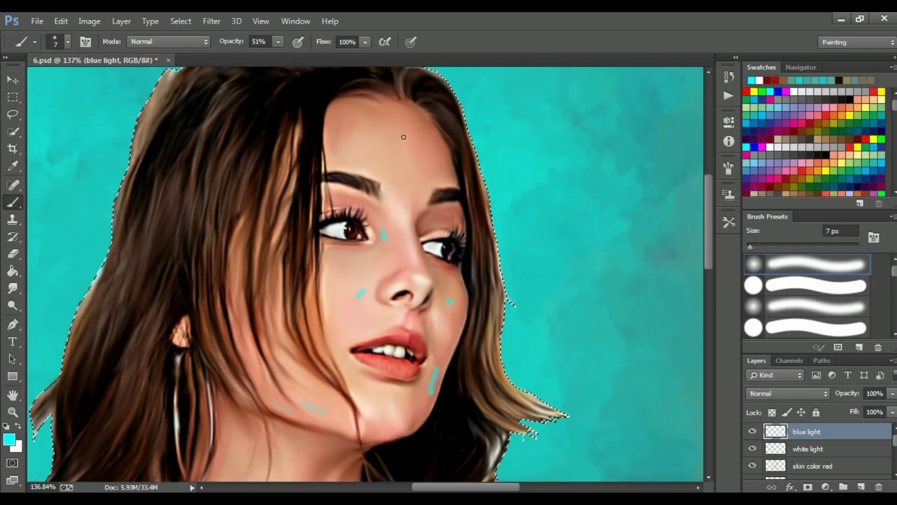
{"action": "left_click", "coordinate": [430, 220]}
{"action": "left_click_drag", "start_coordinate": [245, 340], "coordinate": [246, 346]}
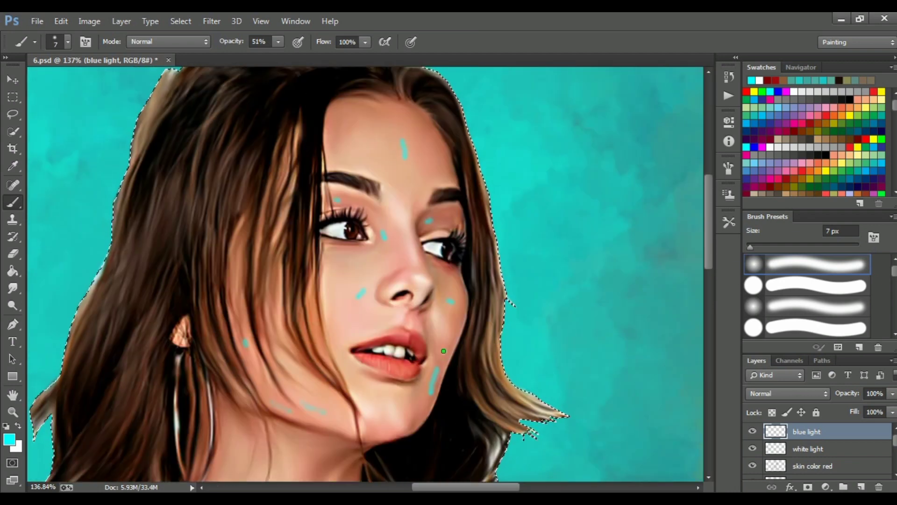
Dab cyan light across the neck, chest and hand
{"action": "scroll", "coordinate": [710, 271], "scroll_direction": "down", "scroll_amount": 3}
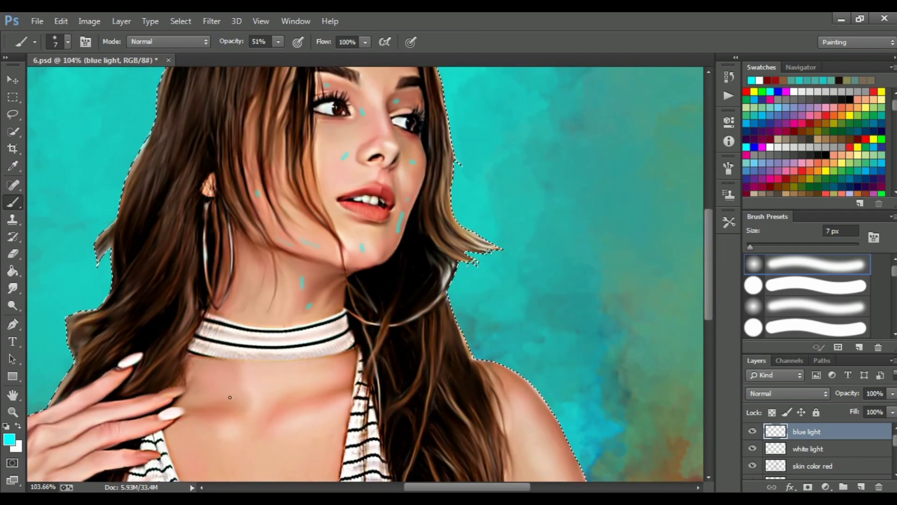
{"action": "left_click_drag", "start_coordinate": [332, 361], "coordinate": [335, 371]}
{"action": "left_click_drag", "start_coordinate": [207, 367], "coordinate": [208, 373]}
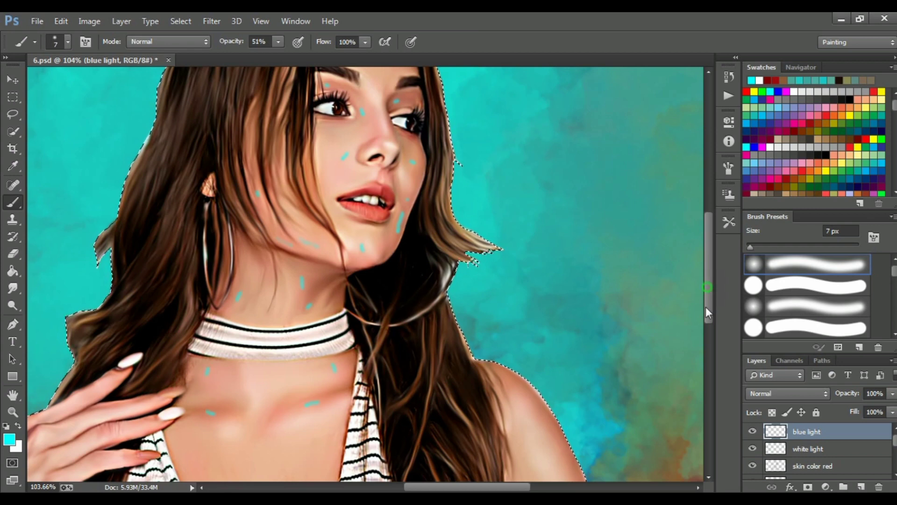
{"action": "scroll", "coordinate": [342, 327], "scroll_direction": "down", "scroll_amount": 3}
{"action": "left_click_drag", "start_coordinate": [192, 334], "coordinate": [202, 358]}
{"action": "left_click_drag", "start_coordinate": [312, 353], "coordinate": [311, 365]}
{"action": "scroll", "coordinate": [250, 448], "scroll_direction": "down", "scroll_amount": 2}
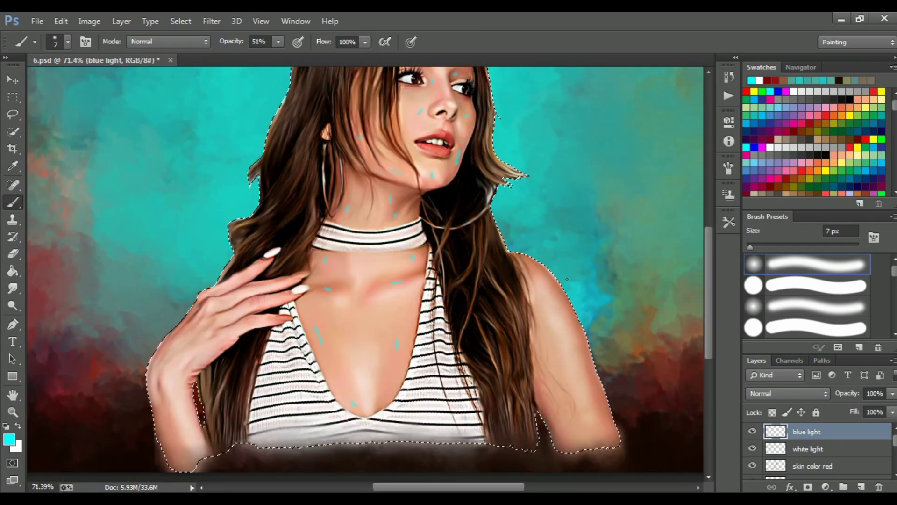
Paint a finer cyan stroke down the right upper arm with a smaller brush
{"action": "key", "text": "bracketleft"}
{"action": "scroll", "coordinate": [558, 476], "scroll_direction": "up", "scroll_amount": 1}
{"action": "scroll", "coordinate": [557, 475], "scroll_direction": "down", "scroll_amount": 2}
{"action": "left_click_drag", "start_coordinate": [561, 435], "coordinate": [555, 417]}
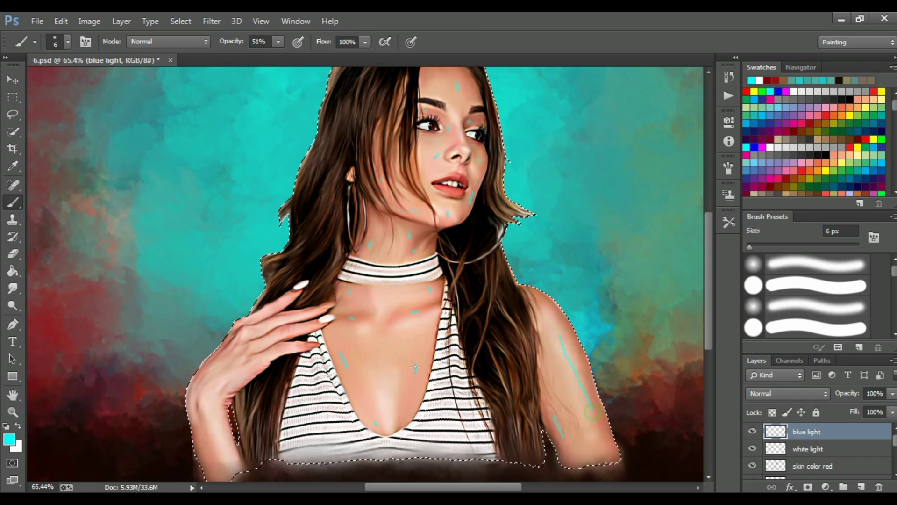
{"action": "scroll", "coordinate": [224, 353], "scroll_direction": "up", "scroll_amount": 1}
{"action": "scroll", "coordinate": [224, 352], "scroll_direction": "up", "scroll_amount": 1}
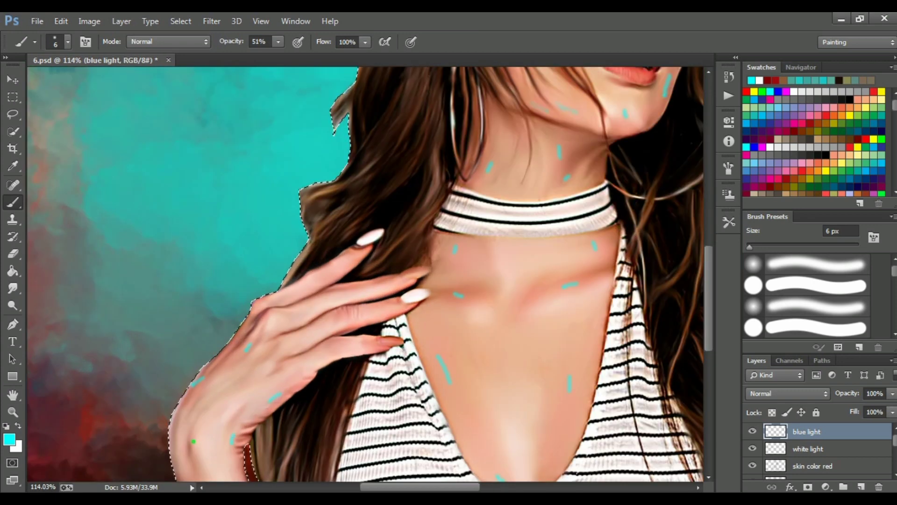
Smudge the cyan stroke on the chest into the skin with a small Smudge brush
{"action": "scroll", "coordinate": [327, 280], "scroll_direction": "down", "scroll_amount": 1}
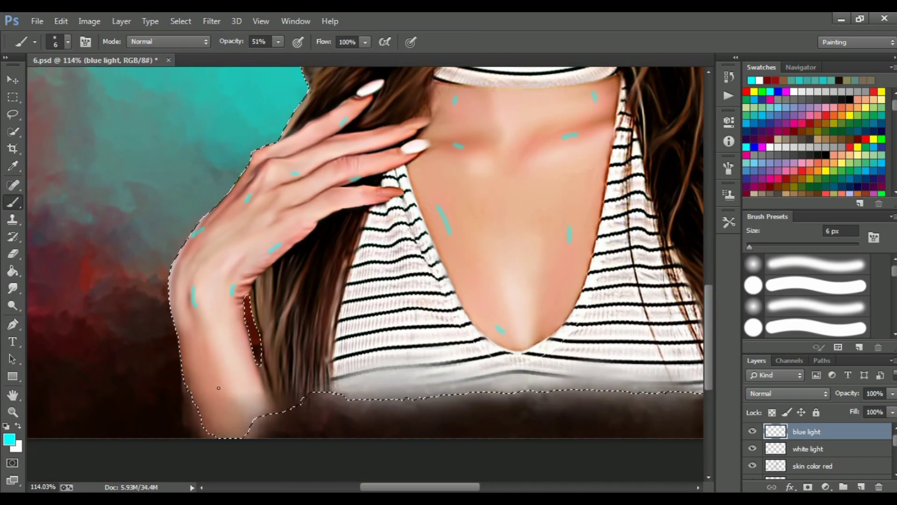
{"action": "scroll", "coordinate": [327, 280], "scroll_direction": "down", "scroll_amount": 1}
{"action": "scroll", "coordinate": [327, 280], "scroll_direction": "down", "scroll_amount": 1}
{"action": "key", "text": "r"}
{"action": "scroll", "coordinate": [190, 303], "scroll_direction": "up", "scroll_amount": 1}
{"action": "scroll", "coordinate": [190, 303], "scroll_direction": "up", "scroll_amount": 1}
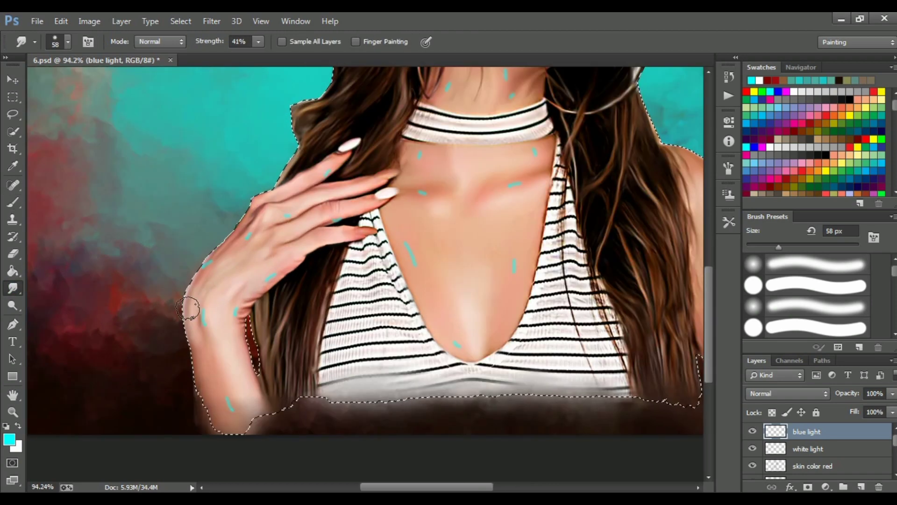
{"action": "key", "text": "bracketleft"}
{"action": "key", "text": "bracketleft"}
{"action": "scroll", "coordinate": [201, 322], "scroll_direction": "up", "scroll_amount": 1}
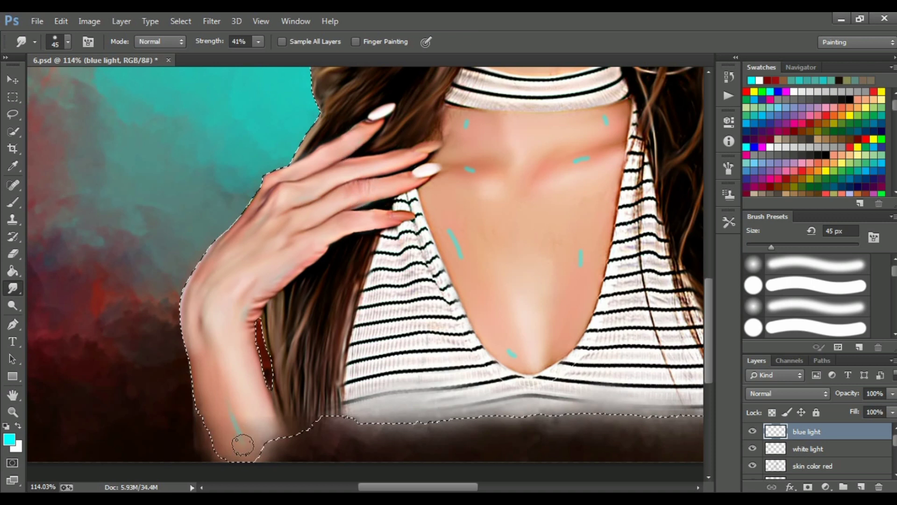
{"action": "left_click_drag", "start_coordinate": [451, 220], "coordinate": [456, 252]}
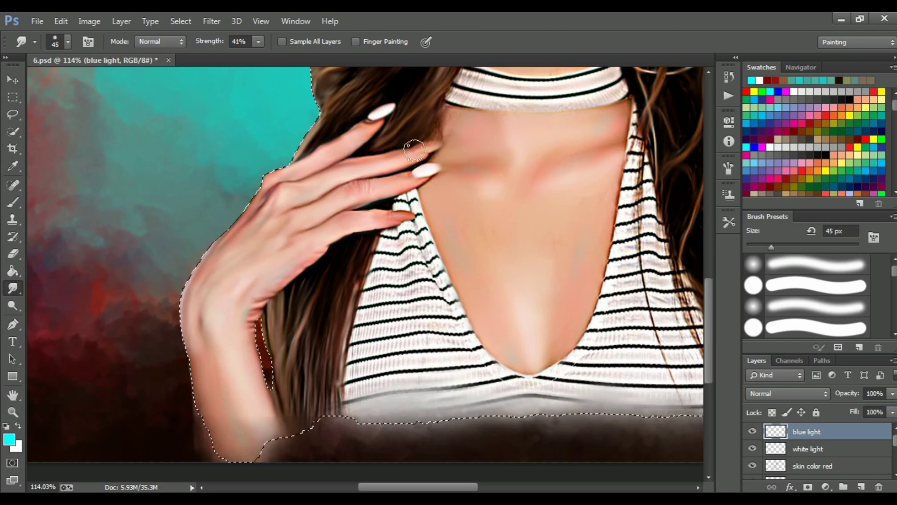
Blend the cyan spots near both eyes and on the nose bridge
{"action": "scroll", "coordinate": [540, 217], "scroll_direction": "up", "scroll_amount": 5}
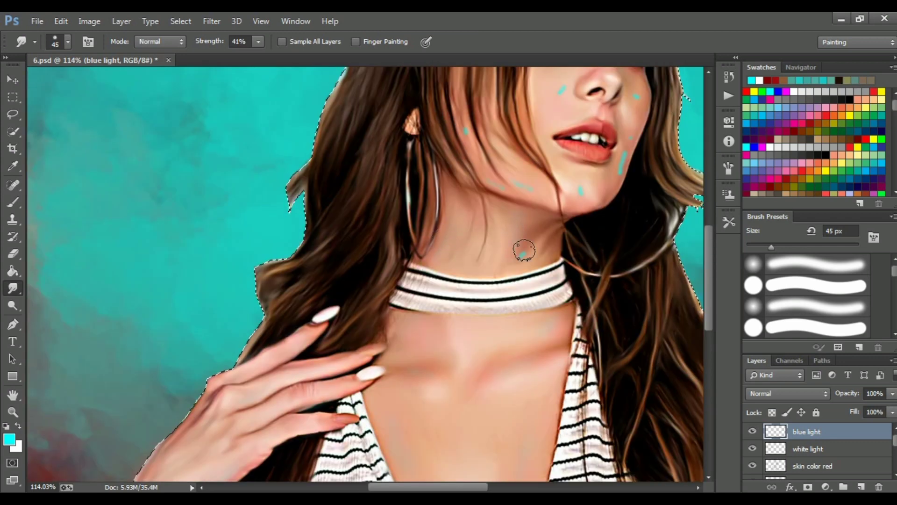
{"action": "scroll", "coordinate": [474, 206], "scroll_direction": "up", "scroll_amount": 2}
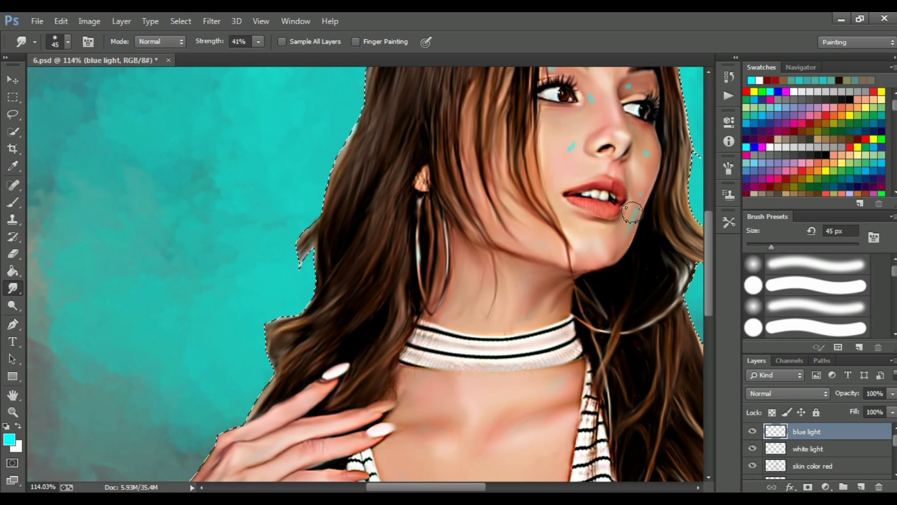
{"action": "scroll", "coordinate": [632, 134], "scroll_direction": "up", "scroll_amount": 3}
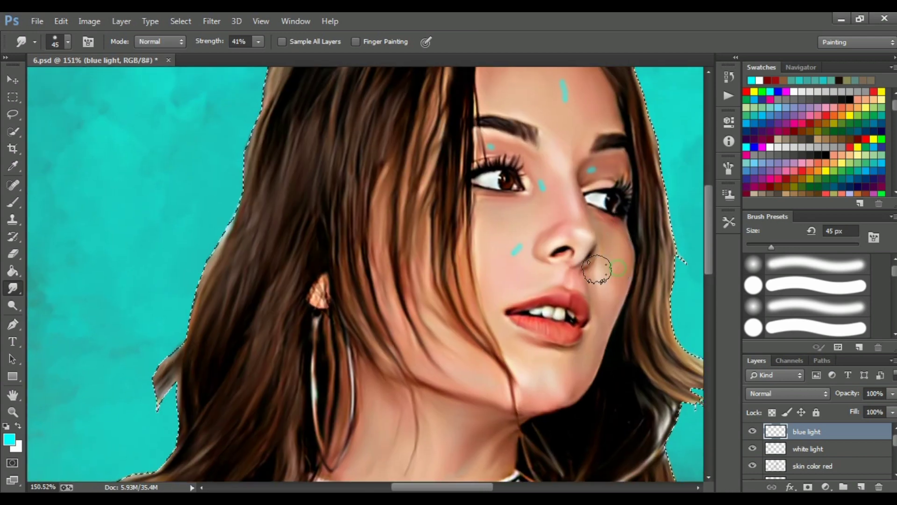
{"action": "left_click_drag", "start_coordinate": [542, 186], "coordinate": [532, 175]}
{"action": "left_click_drag", "start_coordinate": [490, 147], "coordinate": [503, 158]}
{"action": "left_click_drag", "start_coordinate": [592, 169], "coordinate": [588, 172]}
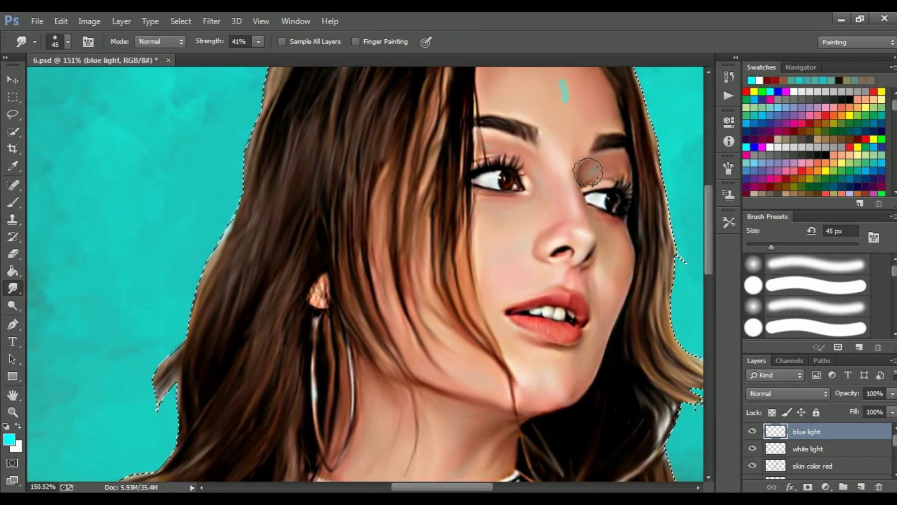
{"action": "scroll", "coordinate": [540, 194], "scroll_direction": "up", "scroll_amount": 4}
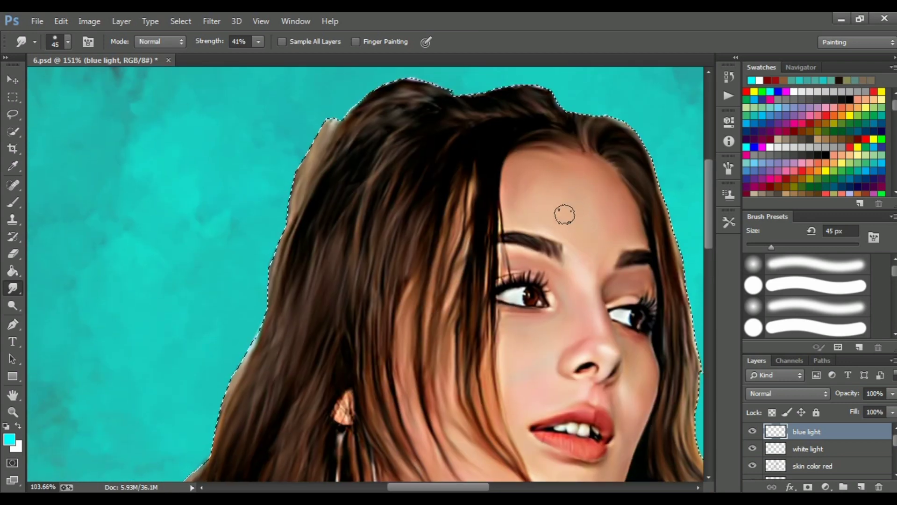
{"action": "scroll", "coordinate": [564, 214], "scroll_direction": "down", "scroll_amount": 5}
{"action": "scroll", "coordinate": [516, 290], "scroll_direction": "up", "scroll_amount": 3}
{"action": "scroll", "coordinate": [516, 290], "scroll_direction": "up", "scroll_amount": 2}
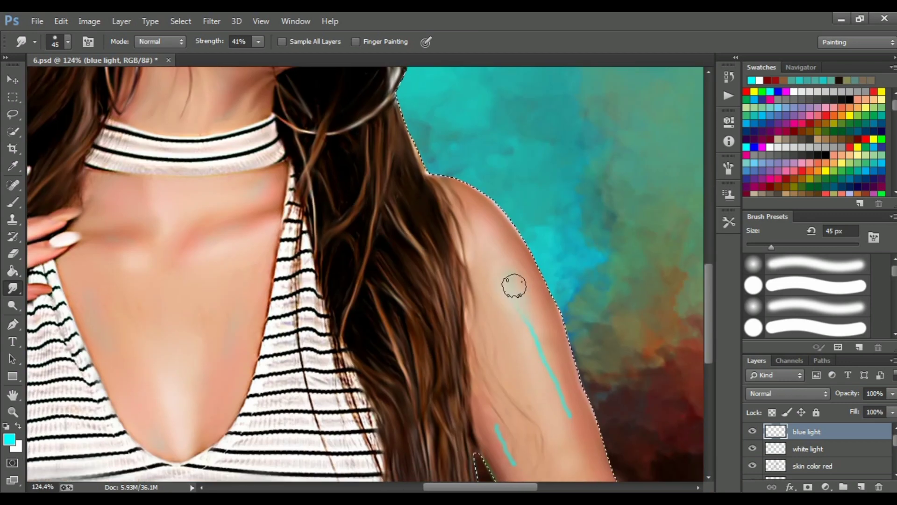
{"action": "scroll", "coordinate": [482, 286], "scroll_direction": "down", "scroll_amount": 3}
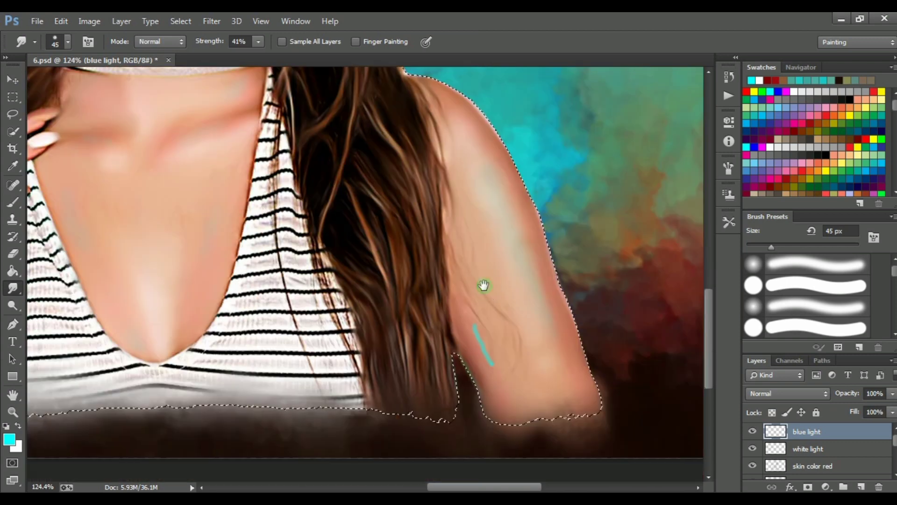
Enlarge the smudge brush for the arm, then shrink it again for the face
{"action": "key", "text": "bracketright"}
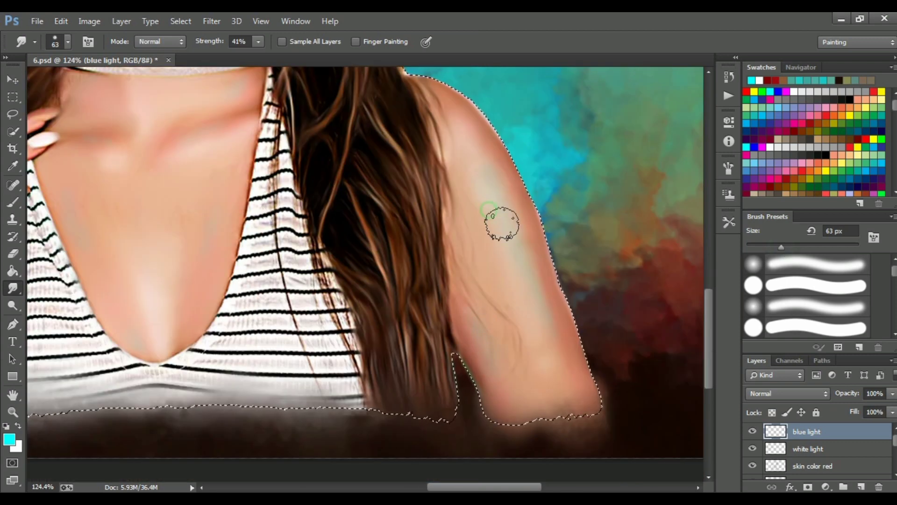
{"action": "scroll", "coordinate": [487, 194], "scroll_direction": "down", "scroll_amount": 4}
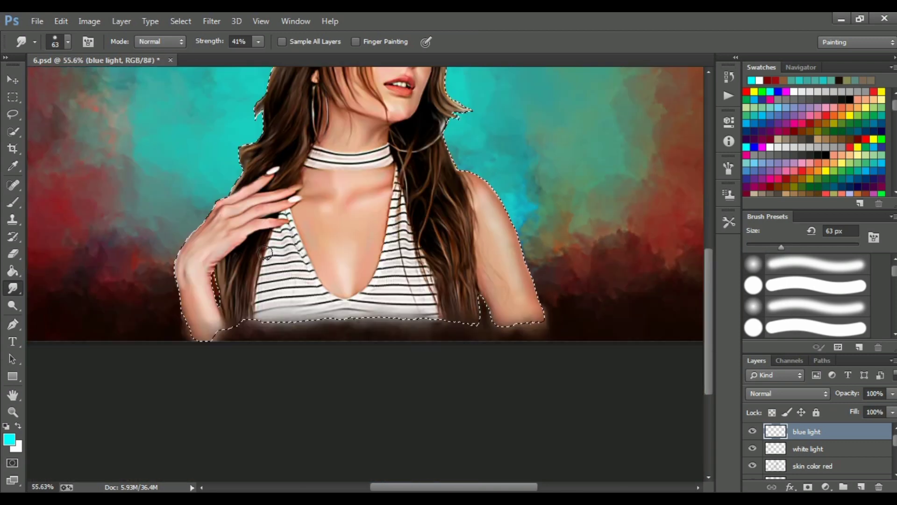
{"action": "scroll", "coordinate": [556, 200], "scroll_direction": "up", "scroll_amount": 2}
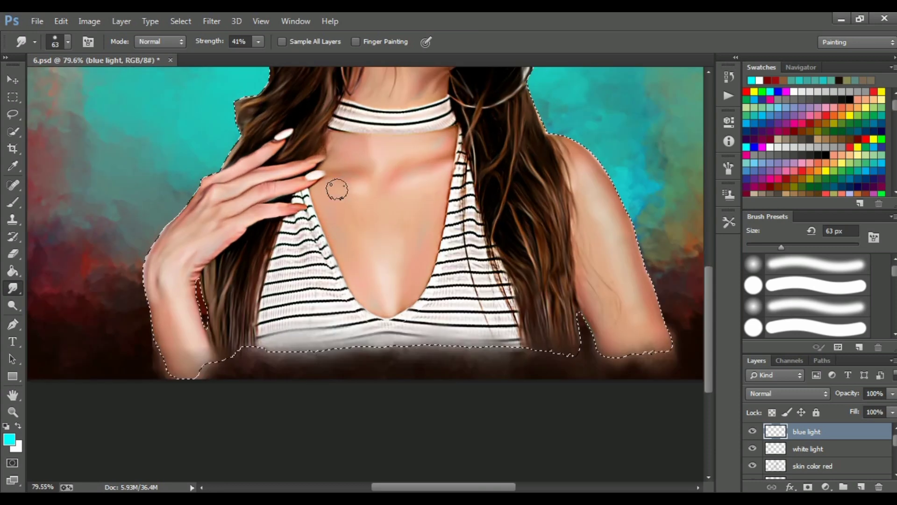
{"action": "scroll", "coordinate": [336, 189], "scroll_direction": "down", "scroll_amount": 1}
{"action": "scroll", "coordinate": [369, 196], "scroll_direction": "up", "scroll_amount": 3}
{"action": "scroll", "coordinate": [362, 197], "scroll_direction": "up", "scroll_amount": 1}
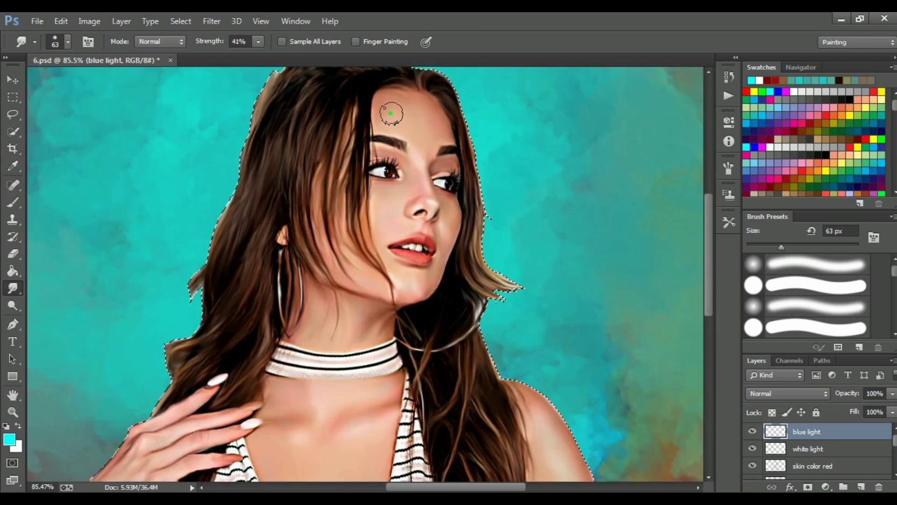
{"action": "scroll", "coordinate": [434, 210], "scroll_direction": "up", "scroll_amount": 10}
{"action": "key", "text": "bracketleft"}
{"action": "key", "text": "bracketleft"}
{"action": "key", "text": "bracketleft"}
{"action": "scroll", "coordinate": [470, 268], "scroll_direction": "down", "scroll_amount": 5}
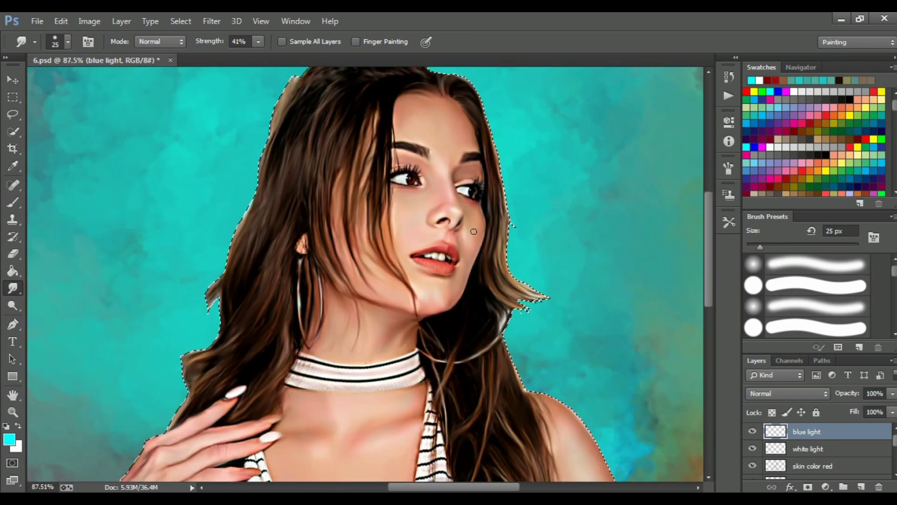
{"action": "scroll", "coordinate": [420, 243], "scroll_direction": "down", "scroll_amount": 3}
{"action": "scroll", "coordinate": [402, 234], "scroll_direction": "up", "scroll_amount": 3}
{"action": "scroll", "coordinate": [399, 233], "scroll_direction": "down", "scroll_amount": 1}
{"action": "scroll", "coordinate": [398, 233], "scroll_direction": "down", "scroll_amount": 2}
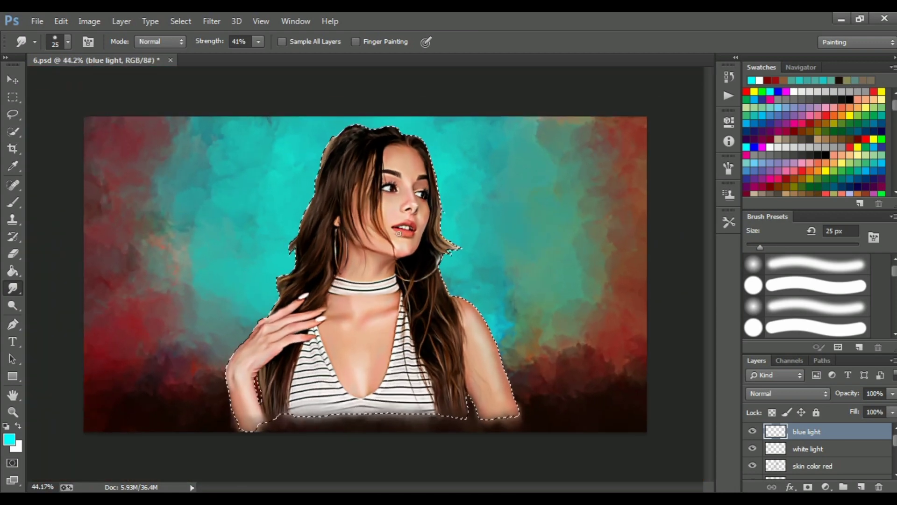
{"action": "scroll", "coordinate": [399, 233], "scroll_direction": "up", "scroll_amount": 1}
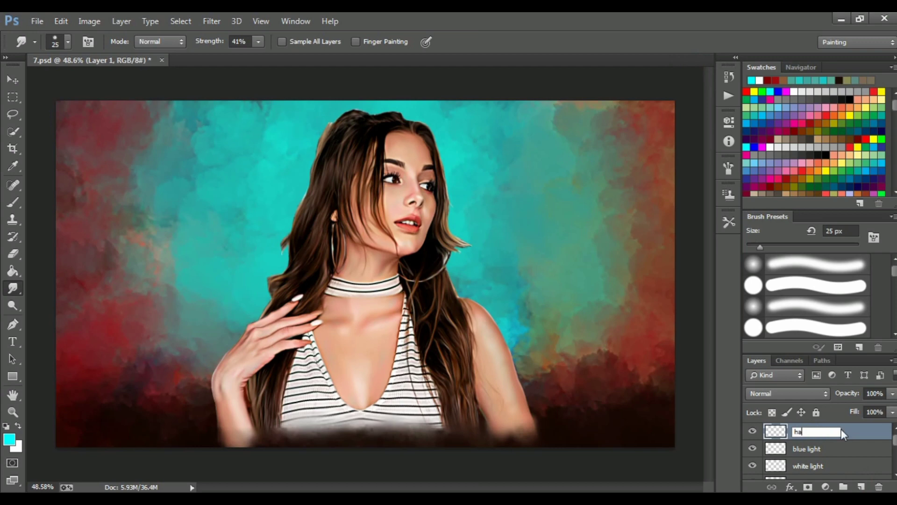
Name the layer 'hair line' and select a hard round brush tip
{"action": "type", "text": "ir line"}
{"action": "key", "text": "Return"}
{"action": "key", "text": "b"}
{"action": "left_click", "coordinate": [779, 281]}
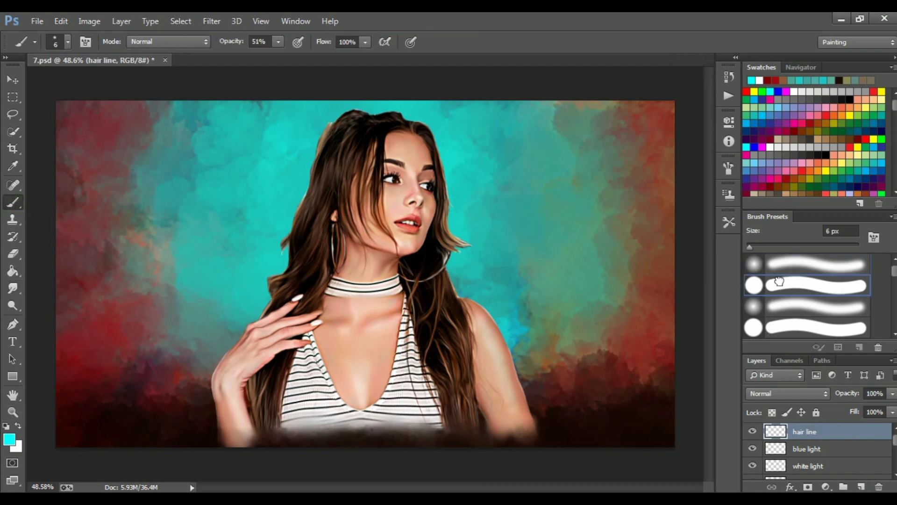
{"action": "scroll", "coordinate": [299, 235], "scroll_direction": "up", "scroll_amount": 1}
{"action": "scroll", "coordinate": [300, 235], "scroll_direction": "up", "scroll_amount": 1}
{"action": "scroll", "coordinate": [299, 235], "scroll_direction": "up", "scroll_amount": 1}
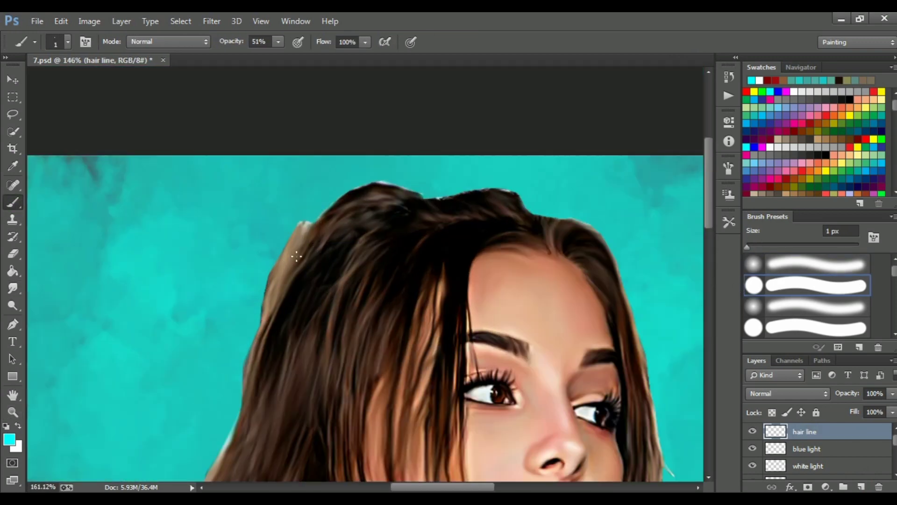
{"action": "scroll", "coordinate": [299, 235], "scroll_direction": "up", "scroll_amount": 2}
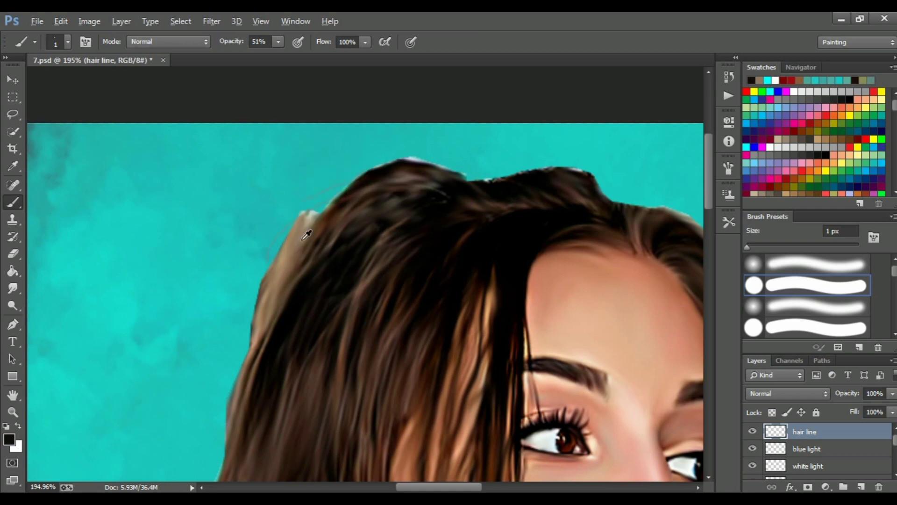
Sample the hair's brown and paint thin strands along the left side of the hair
{"action": "left_click", "coordinate": [306, 234], "text": "alt"}
{"action": "left_click_drag", "start_coordinate": [306, 234], "coordinate": [354, 169]}
{"action": "left_click_drag", "start_coordinate": [316, 253], "coordinate": [352, 254]}
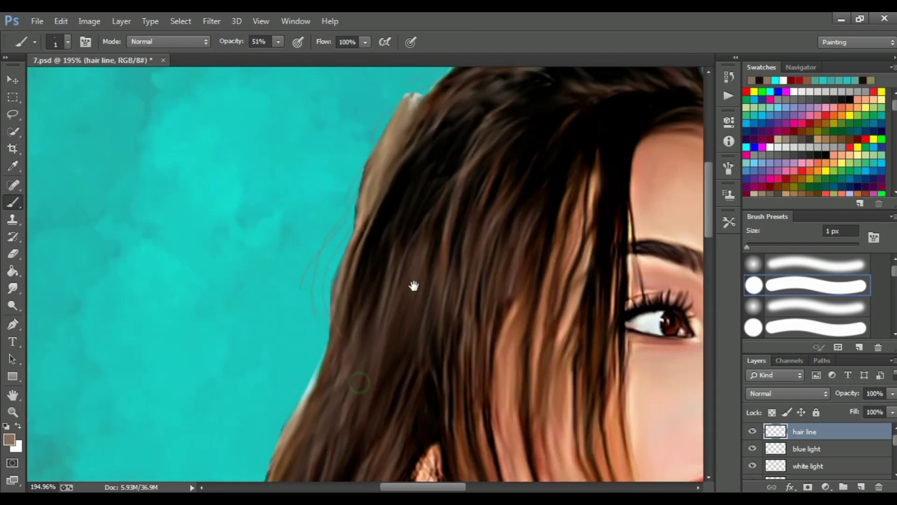
{"action": "scroll", "coordinate": [355, 236], "scroll_direction": "down", "scroll_amount": 3}
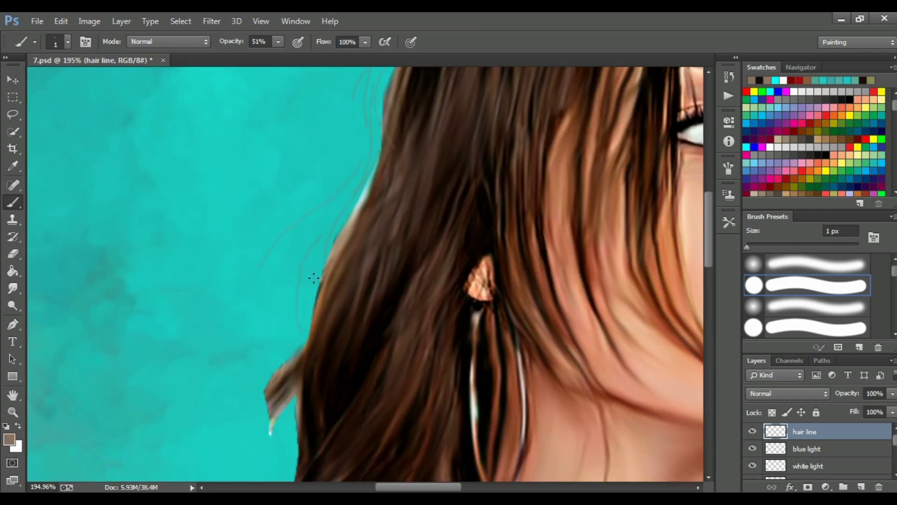
{"action": "scroll", "coordinate": [351, 164], "scroll_direction": "down", "scroll_amount": 6}
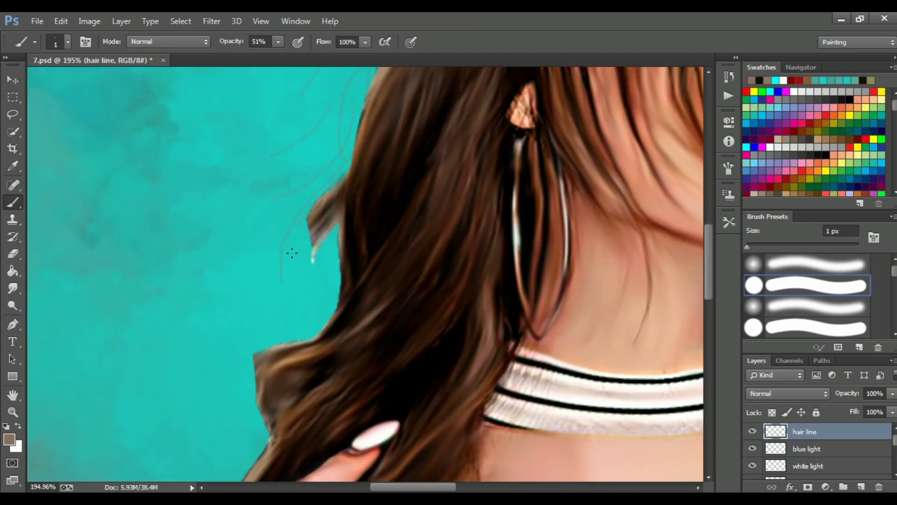
{"action": "scroll", "coordinate": [367, 318], "scroll_direction": "down", "scroll_amount": 5}
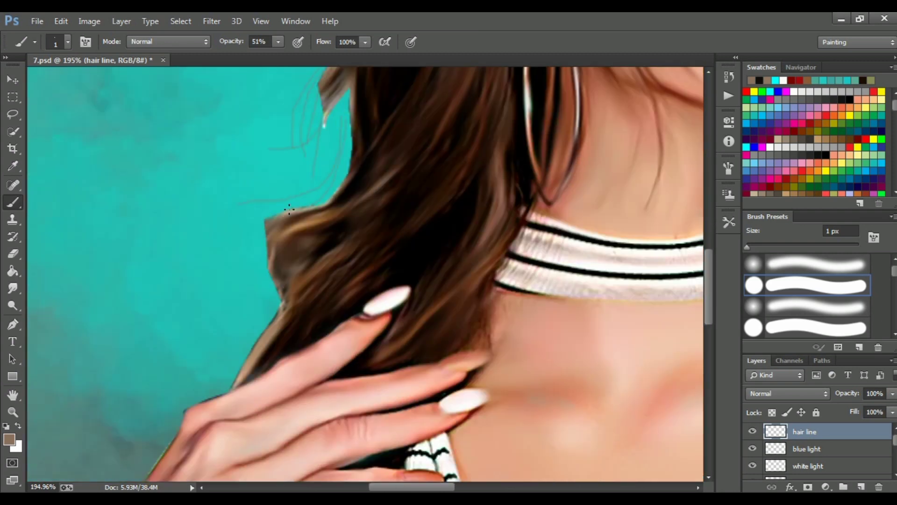
{"action": "scroll", "coordinate": [245, 326], "scroll_direction": "down", "scroll_amount": 10}
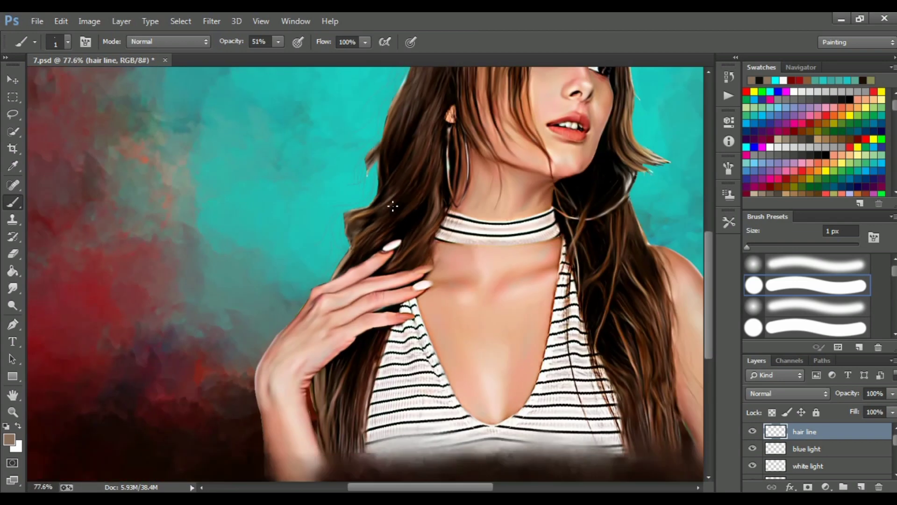
{"action": "scroll", "coordinate": [390, 200], "scroll_direction": "up", "scroll_amount": 5}
{"action": "scroll", "coordinate": [362, 160], "scroll_direction": "up", "scroll_amount": 3}
{"action": "scroll", "coordinate": [331, 133], "scroll_direction": "up", "scroll_amount": 1}
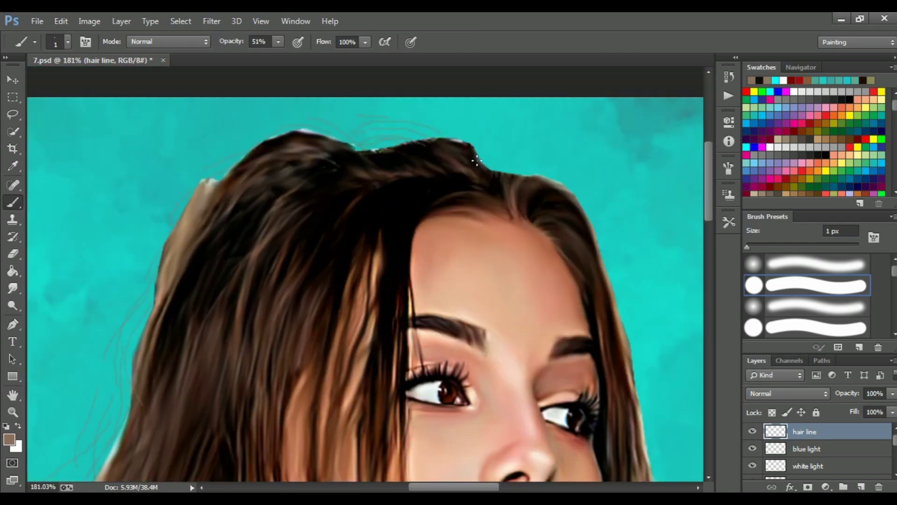
Continue painting fine flyaway strands around the right and lower hair edges
{"action": "scroll", "coordinate": [536, 177], "scroll_direction": "down", "scroll_amount": 5}
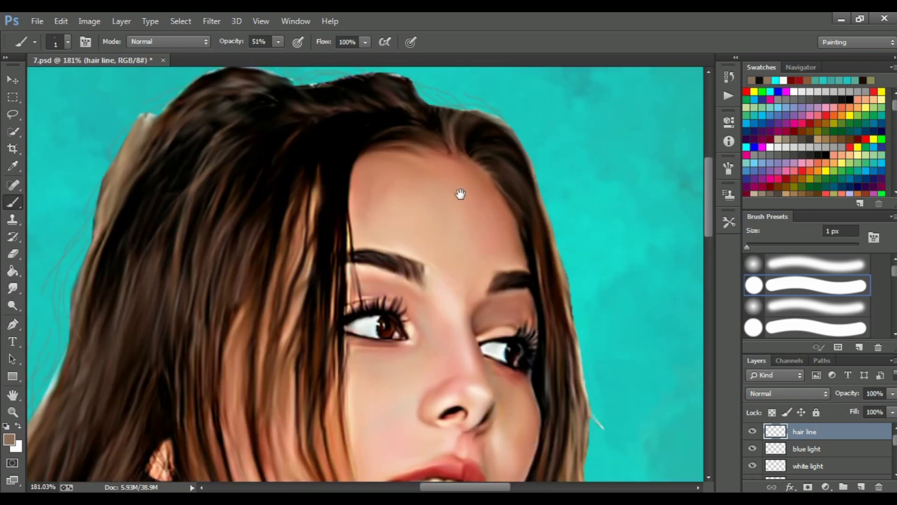
{"action": "scroll", "coordinate": [460, 194], "scroll_direction": "right", "scroll_amount": 5}
{"action": "scroll", "coordinate": [491, 246], "scroll_direction": "down", "scroll_amount": 5}
{"action": "scroll", "coordinate": [475, 244], "scroll_direction": "right", "scroll_amount": 2}
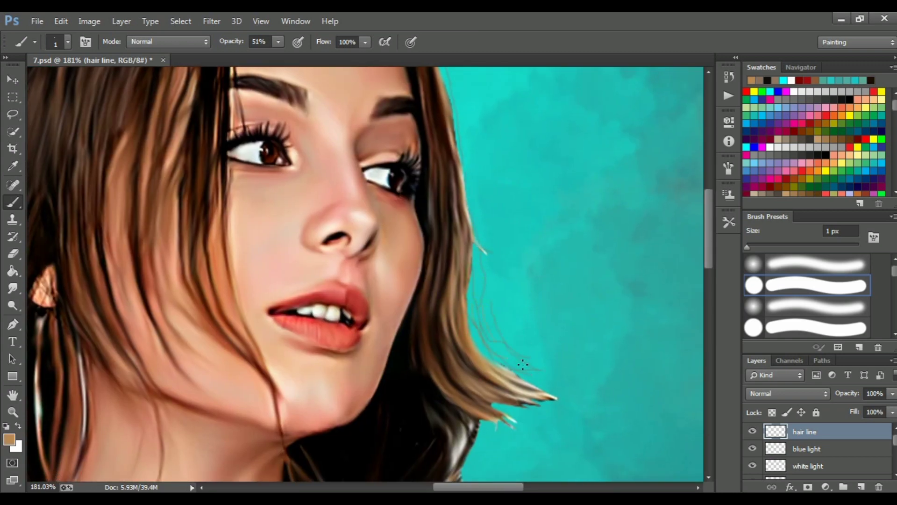
{"action": "scroll", "coordinate": [523, 365], "scroll_direction": "down", "scroll_amount": 5}
{"action": "scroll", "coordinate": [480, 429], "scroll_direction": "down", "scroll_amount": 5}
{"action": "scroll", "coordinate": [403, 294], "scroll_direction": "right", "scroll_amount": 4}
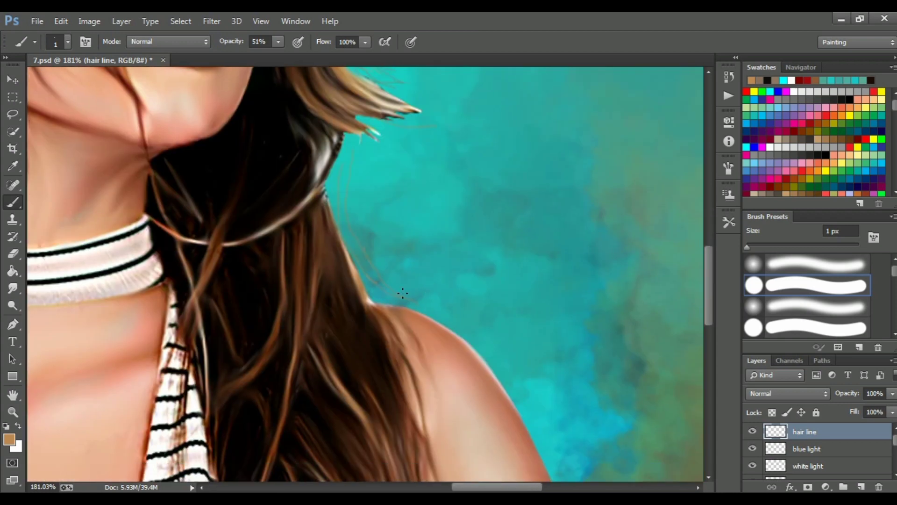
{"action": "scroll", "coordinate": [313, 227], "scroll_direction": "down", "scroll_amount": 5, "text": "alt"}
{"action": "scroll", "coordinate": [336, 164], "scroll_direction": "up", "scroll_amount": 4, "text": "alt"}
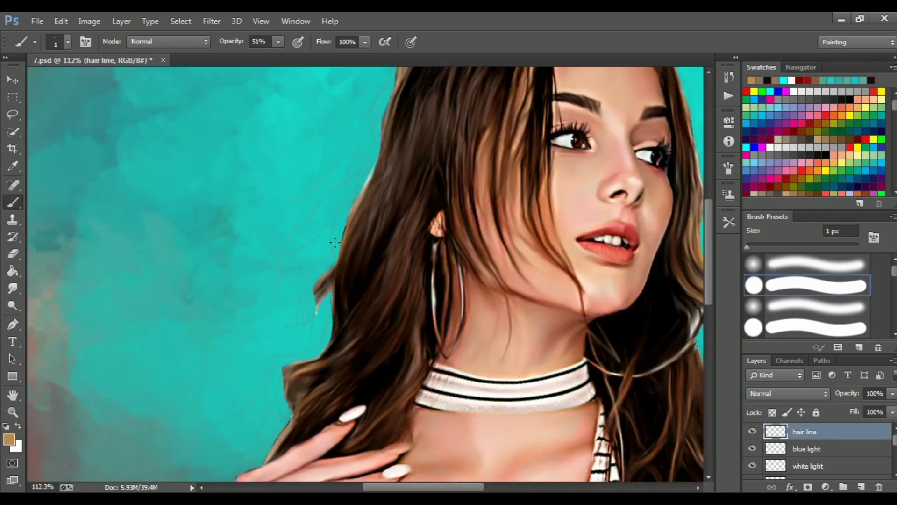
{"action": "scroll", "coordinate": [345, 243], "scroll_direction": "down", "scroll_amount": 2, "text": "alt"}
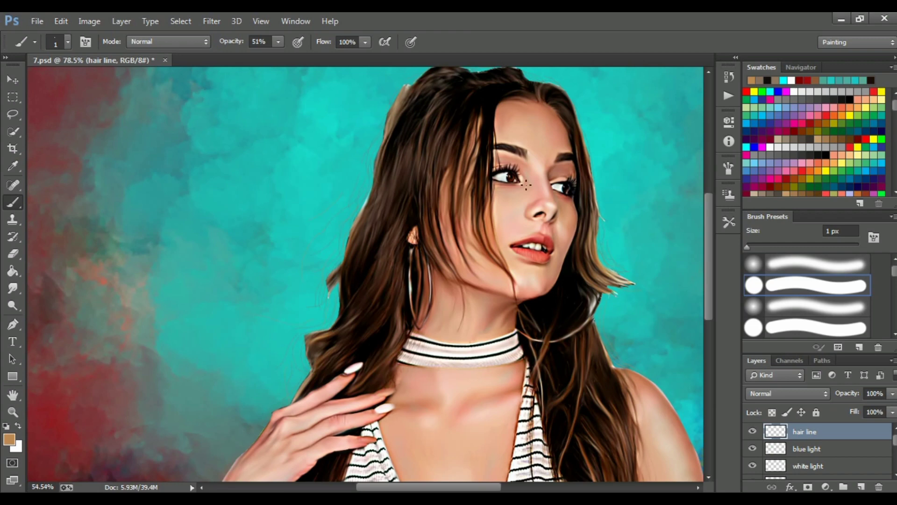
{"action": "scroll", "coordinate": [484, 204], "scroll_direction": "down", "scroll_amount": 3, "text": "alt"}
{"action": "scroll", "coordinate": [485, 204], "scroll_direction": "down", "scroll_amount": 1, "text": "alt"}
{"action": "scroll", "coordinate": [484, 204], "scroll_direction": "up", "scroll_amount": 2, "text": "alt"}
{"action": "scroll", "coordinate": [366, 268], "scroll_direction": "down", "scroll_amount": 1, "text": "alt"}
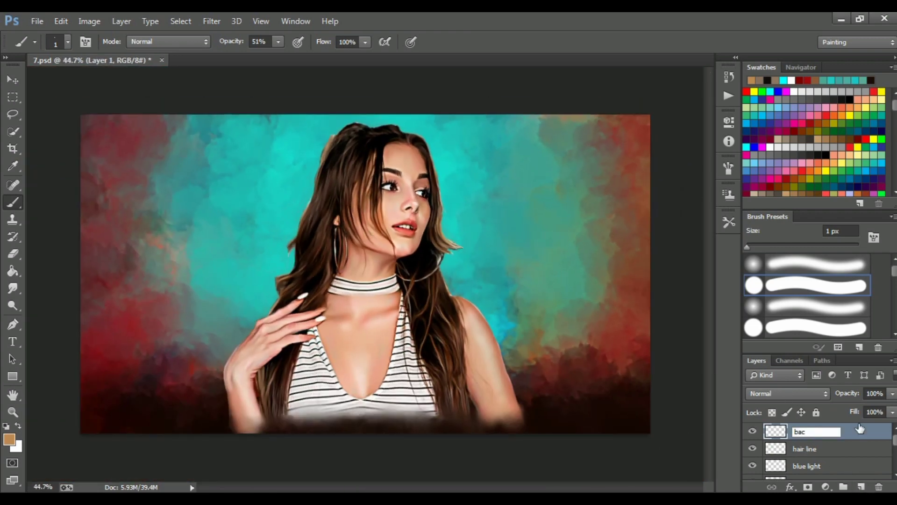
Load the woman's outline as a selection and return to the back light layer
{"action": "scroll", "coordinate": [817, 449], "scroll_direction": "down", "scroll_amount": 5}
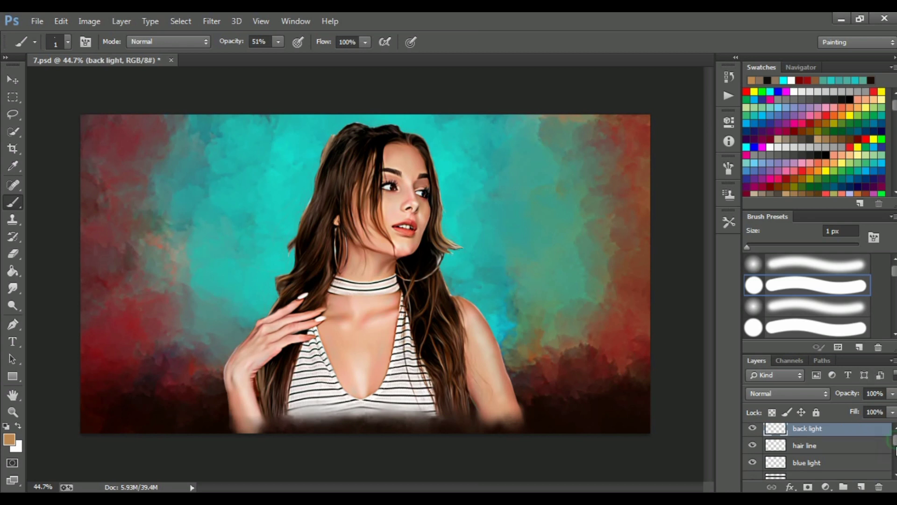
{"action": "left_click", "coordinate": [818, 460]}
{"action": "left_click", "coordinate": [776, 460], "text": "ctrl"}
{"action": "scroll", "coordinate": [817, 448], "scroll_direction": "up", "scroll_amount": 5}
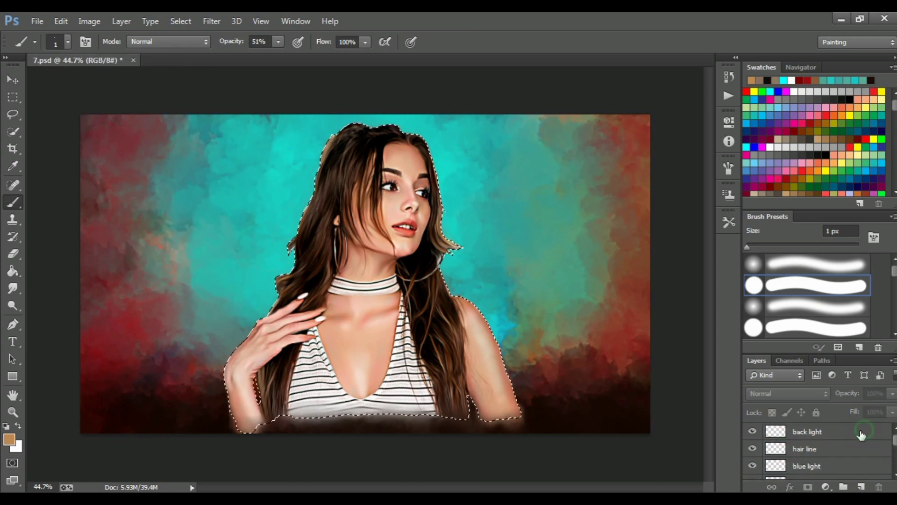
{"action": "left_click", "coordinate": [818, 431]}
Set up a 94 px soft round brush in darker brown at 100% opacity
{"action": "left_click", "coordinate": [817, 264]}
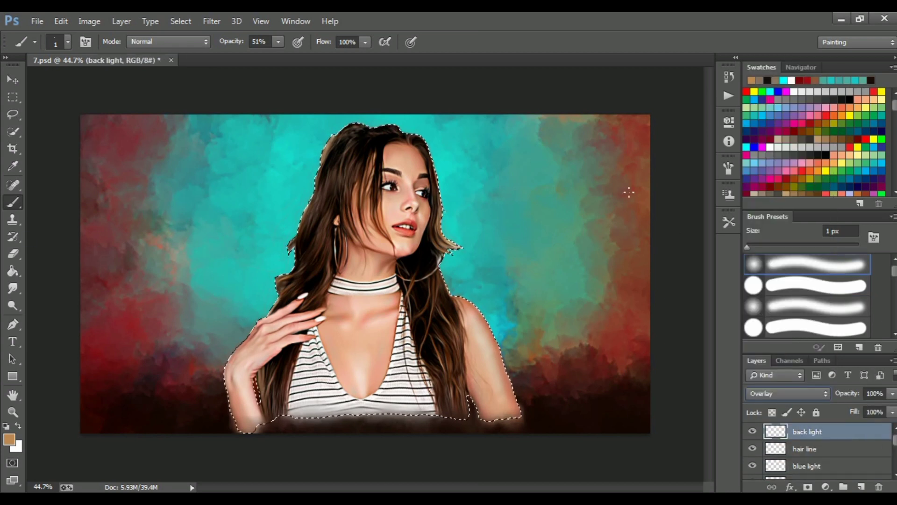
{"action": "left_click", "coordinate": [423, 170], "text": "alt"}
{"action": "scroll", "coordinate": [423, 171], "scroll_direction": "up", "scroll_amount": 2}
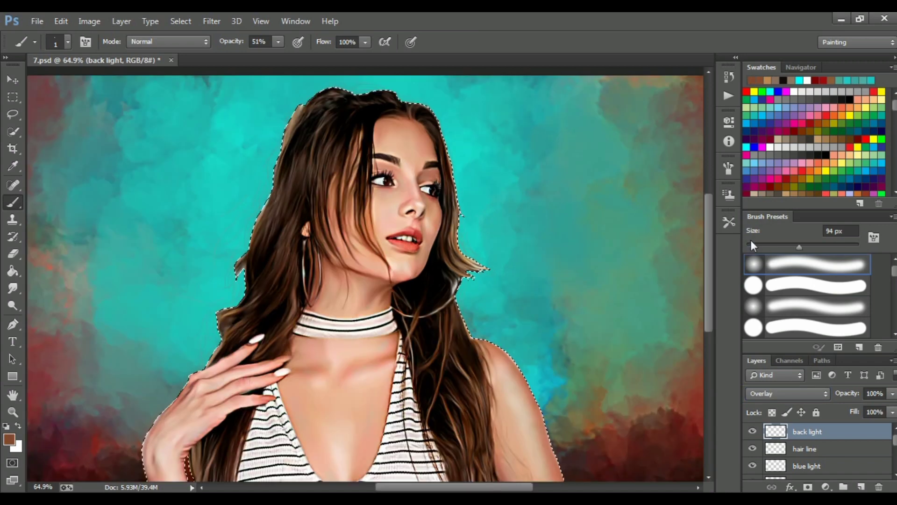
{"action": "left_click_drag", "start_coordinate": [750, 247], "coordinate": [799, 246]}
{"action": "scroll", "coordinate": [461, 150], "scroll_direction": "up", "scroll_amount": 2}
{"action": "left_click_drag", "start_coordinate": [278, 41], "coordinate": [311, 56]}
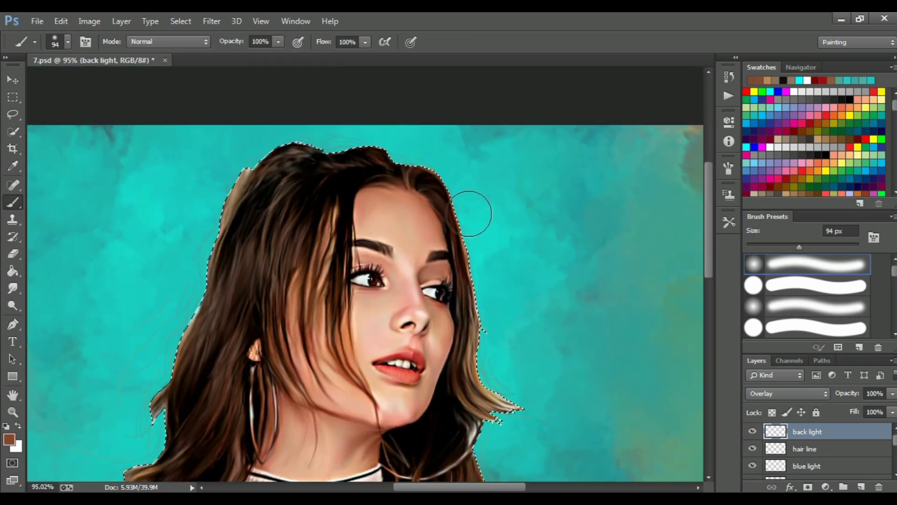
Paint soft brown Overlay light along the woman's edges inside the selection
{"action": "scroll", "coordinate": [491, 226], "scroll_direction": "down", "scroll_amount": 2}
{"action": "scroll", "coordinate": [467, 224], "scroll_direction": "down", "scroll_amount": 4}
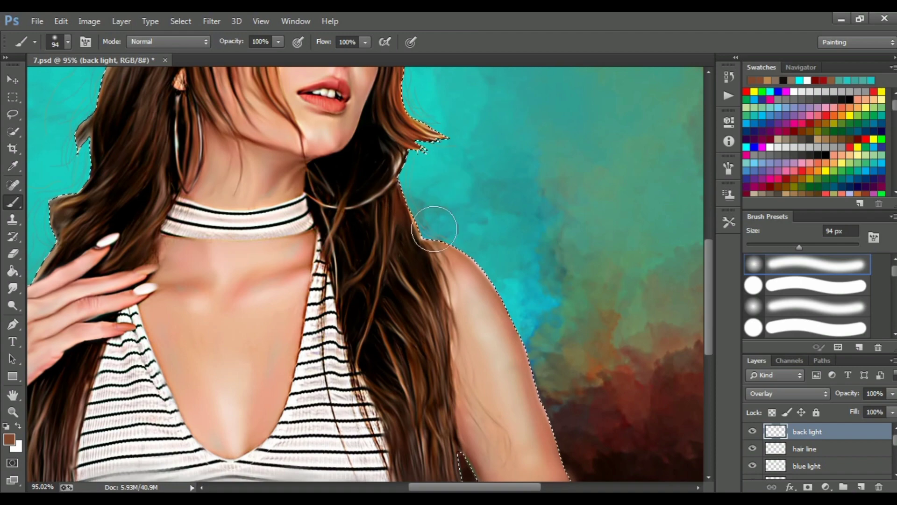
{"action": "scroll", "coordinate": [458, 196], "scroll_direction": "down", "scroll_amount": 3}
{"action": "scroll", "coordinate": [480, 164], "scroll_direction": "down", "scroll_amount": 3}
{"action": "scroll", "coordinate": [379, 182], "scroll_direction": "up", "scroll_amount": 8}
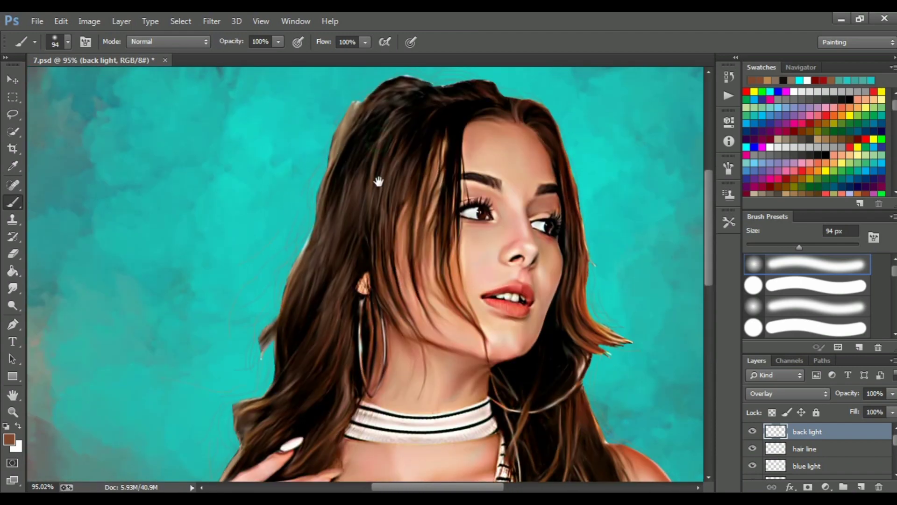
{"action": "scroll", "coordinate": [364, 170], "scroll_direction": "up", "scroll_amount": 1}
{"action": "scroll", "coordinate": [320, 135], "scroll_direction": "down", "scroll_amount": 3}
{"action": "scroll", "coordinate": [244, 187], "scroll_direction": "down", "scroll_amount": 2}
{"action": "scroll", "coordinate": [224, 244], "scroll_direction": "down", "scroll_amount": 2}
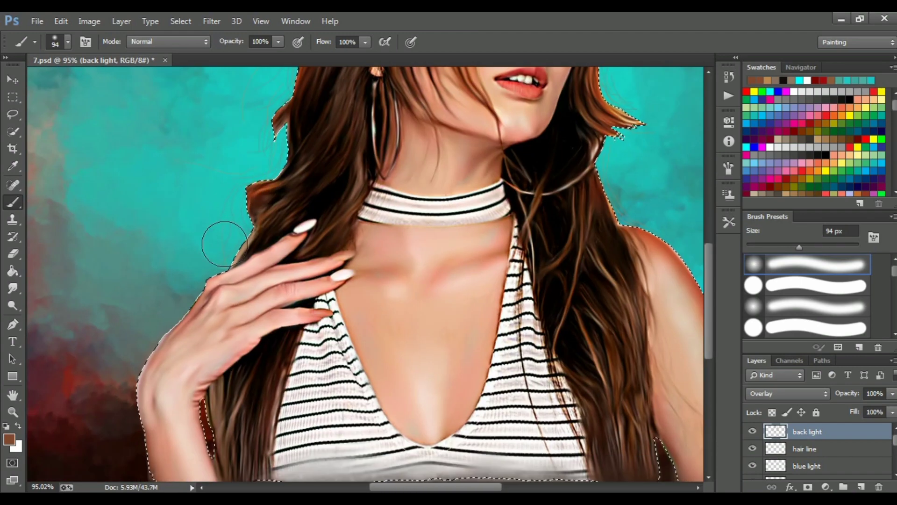
{"action": "scroll", "coordinate": [224, 244], "scroll_direction": "down", "scroll_amount": 3}
{"action": "scroll", "coordinate": [381, 263], "scroll_direction": "down", "scroll_amount": 5}
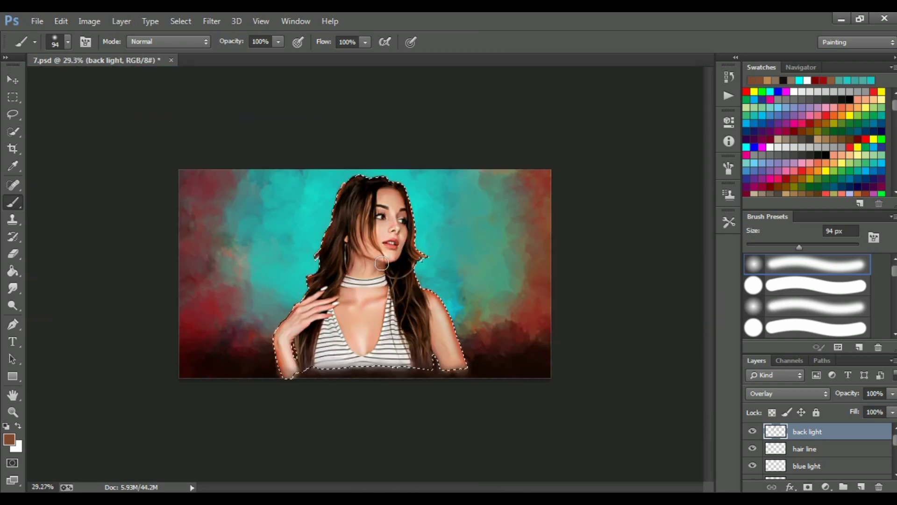
{"action": "scroll", "coordinate": [381, 263], "scroll_direction": "up", "scroll_amount": 3}
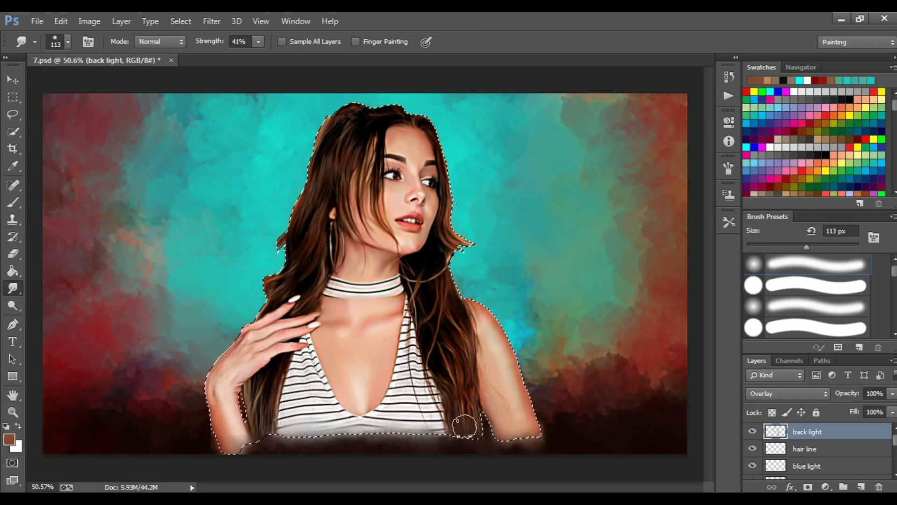
Deselect the woman's outline after blending the back light edges
{"action": "scroll", "coordinate": [474, 260], "scroll_direction": "down", "scroll_amount": 1}
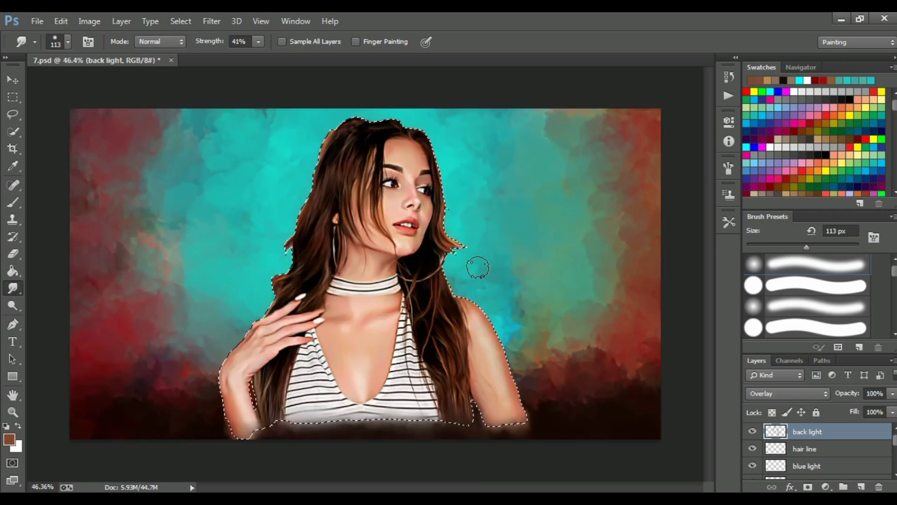
{"action": "key", "text": "ctrl+d"}
{"action": "scroll", "coordinate": [476, 269], "scroll_direction": "down", "scroll_amount": 2}
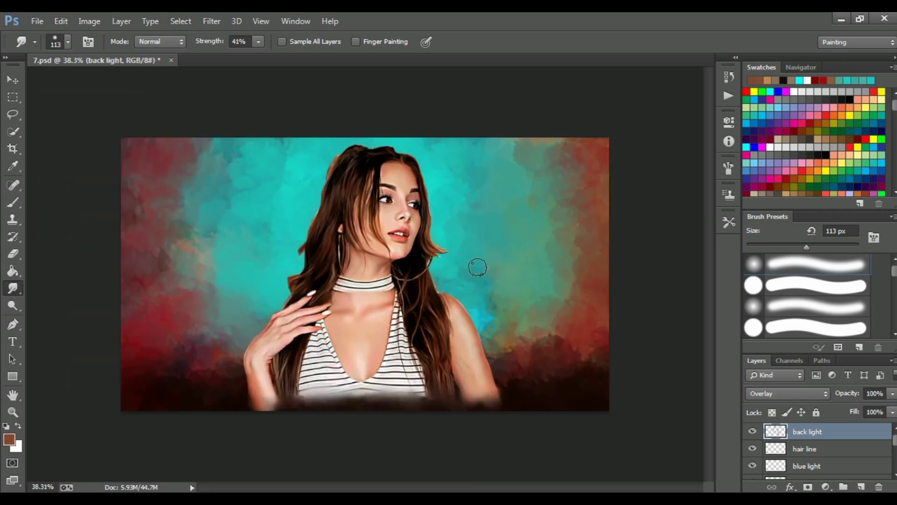